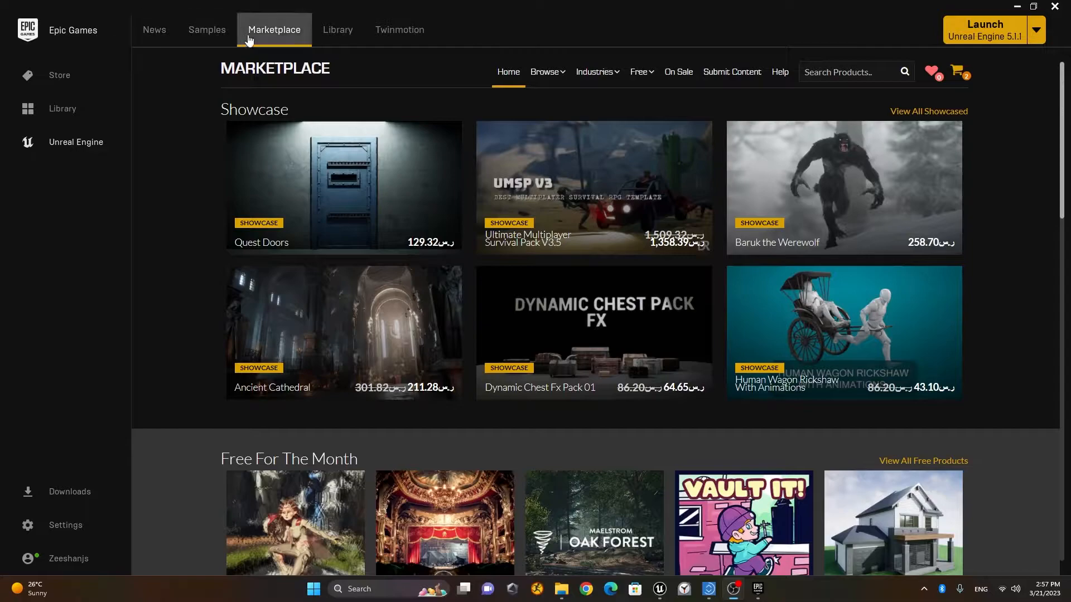
Step: Search the Marketplace for "mesh to metahuman"
left_click(844, 72)
type("mesh")
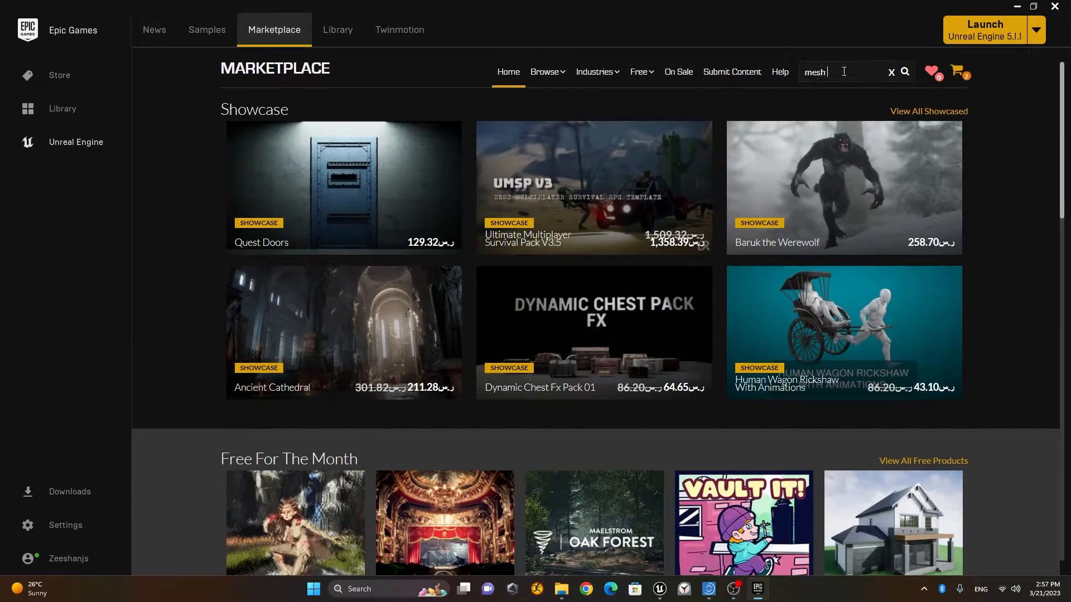
type(" tm")
scroll(844, 74, "down", 8)
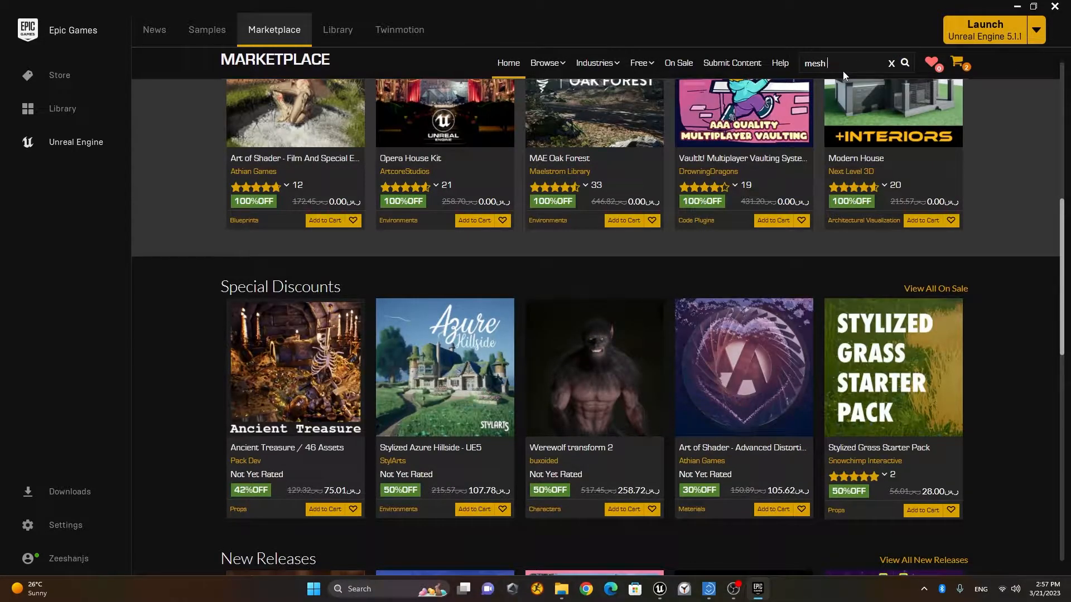
scroll(842, 71, "down", 13)
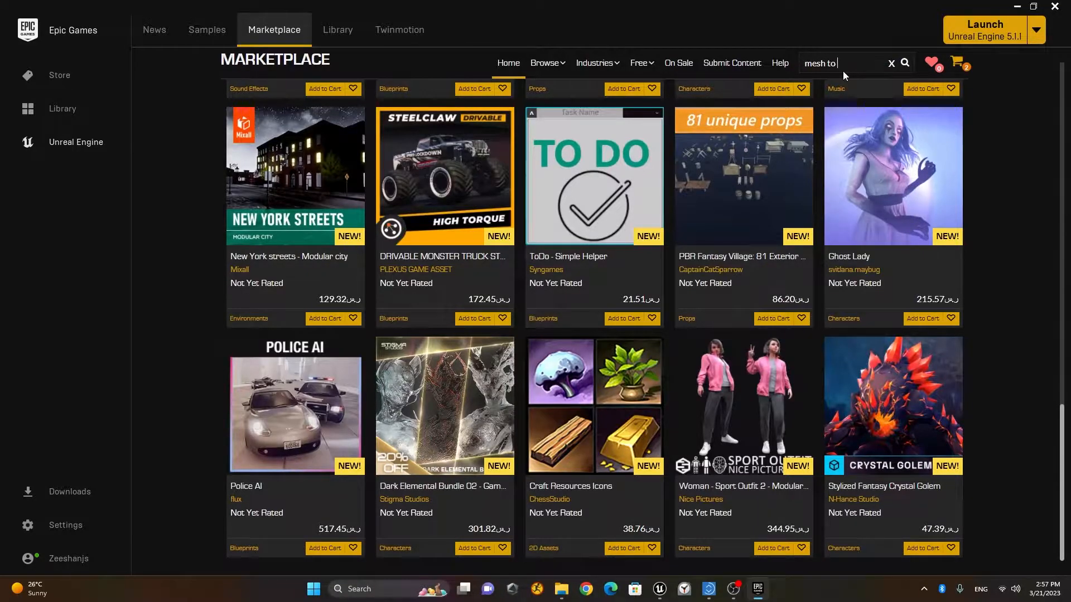
type("to meta human")
key("Return")
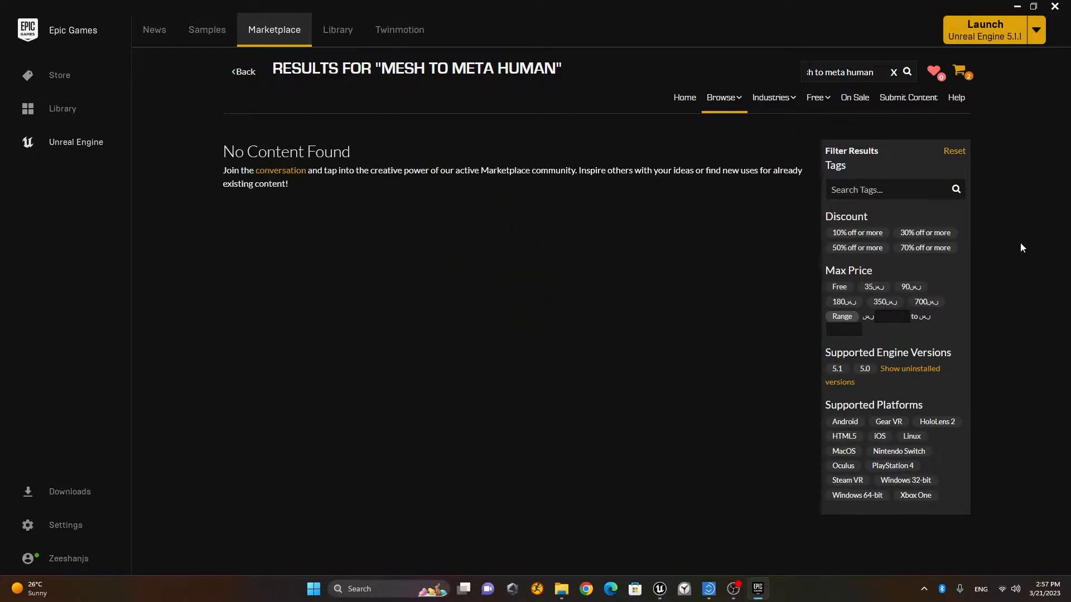
left_click(849, 72)
key("BackSpace")
key("Return")
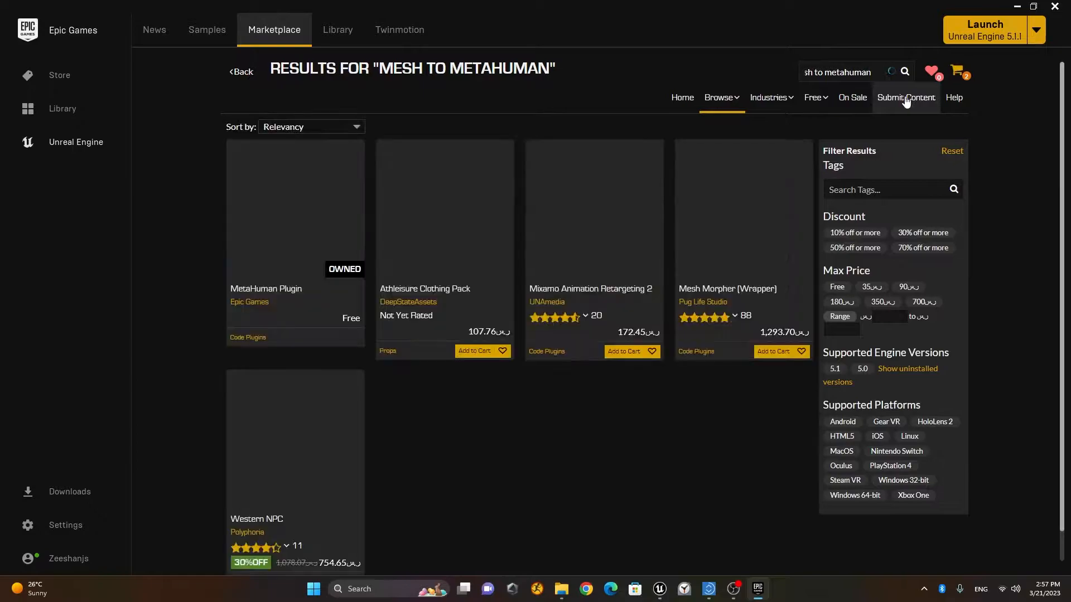
Step: Open the product page of the free MetaHuman Plugin by Epic Games from the search results
left_click(571, 450)
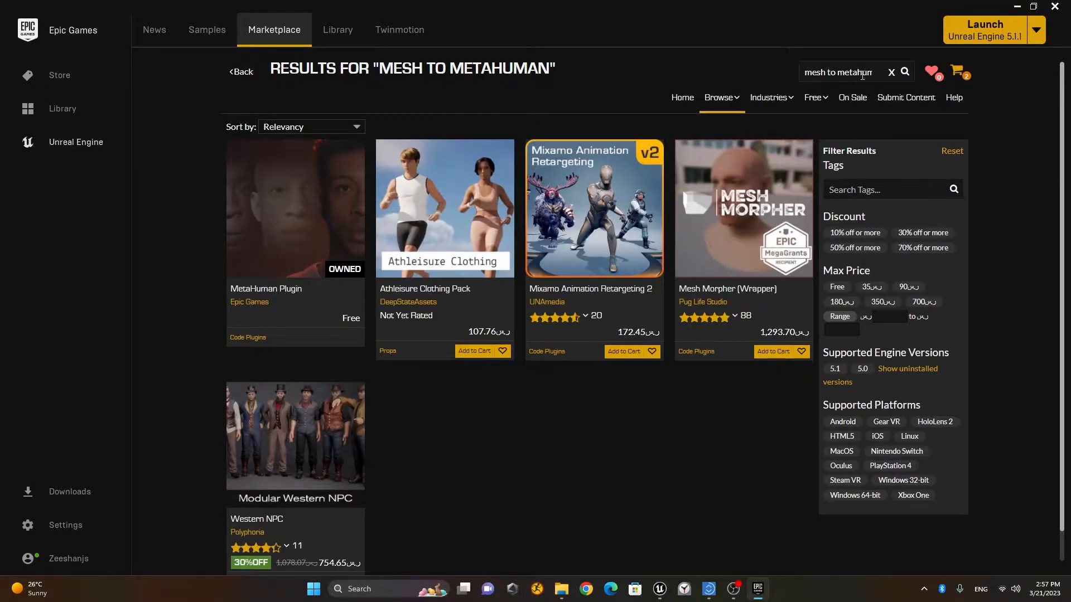
left_click_drag(839, 72, 905, 76)
left_click(846, 74)
mouse_move(316, 257)
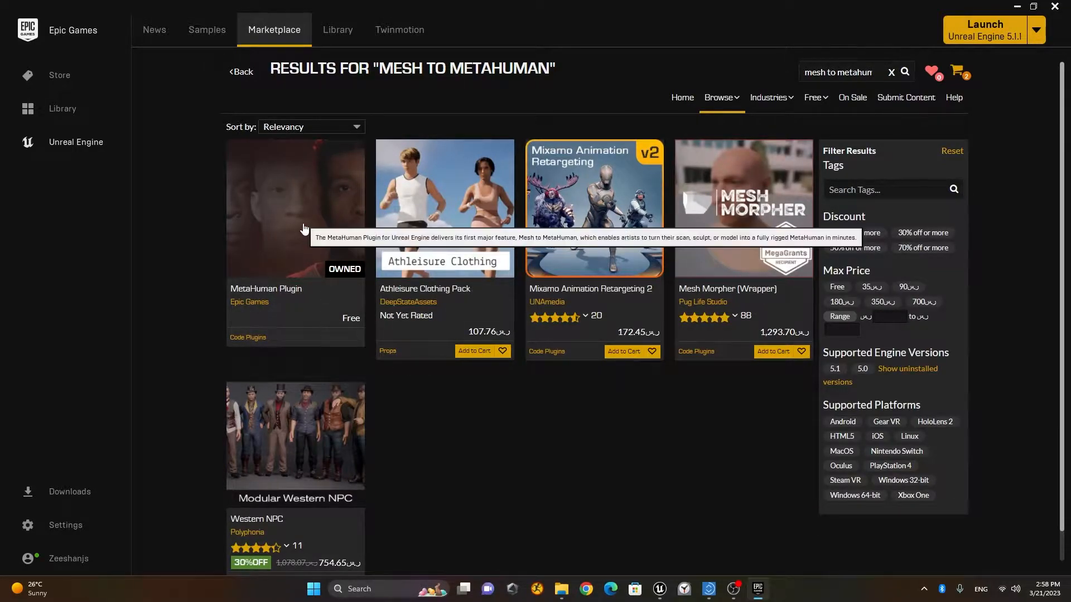
left_click(326, 276)
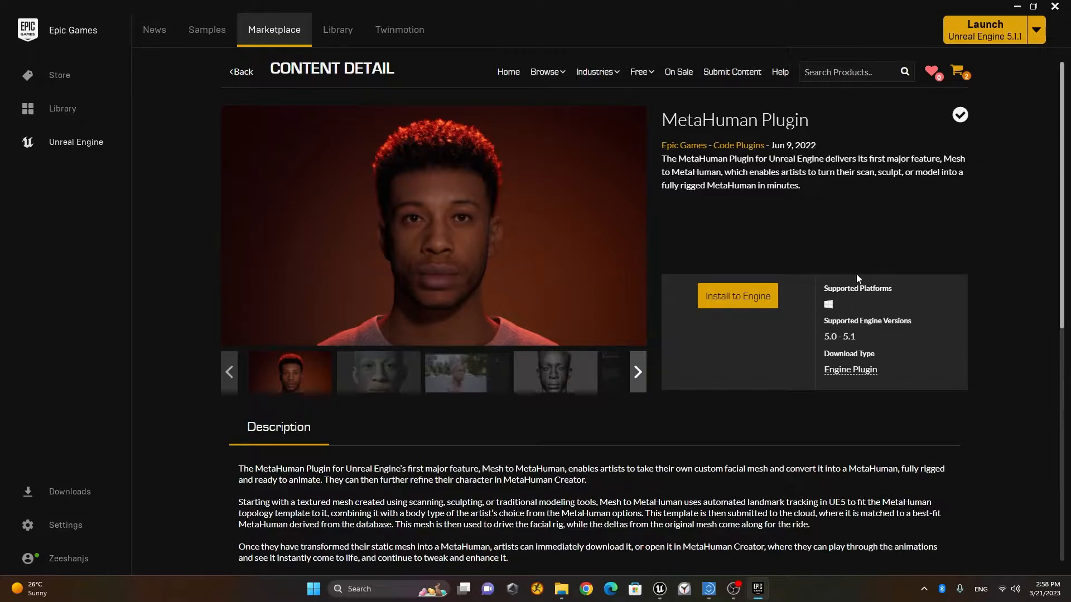
Step: Close the Epic Games launcher, switch to Unreal Editor and open the Plugins browser
left_click(1054, 7)
left_click(672, 589)
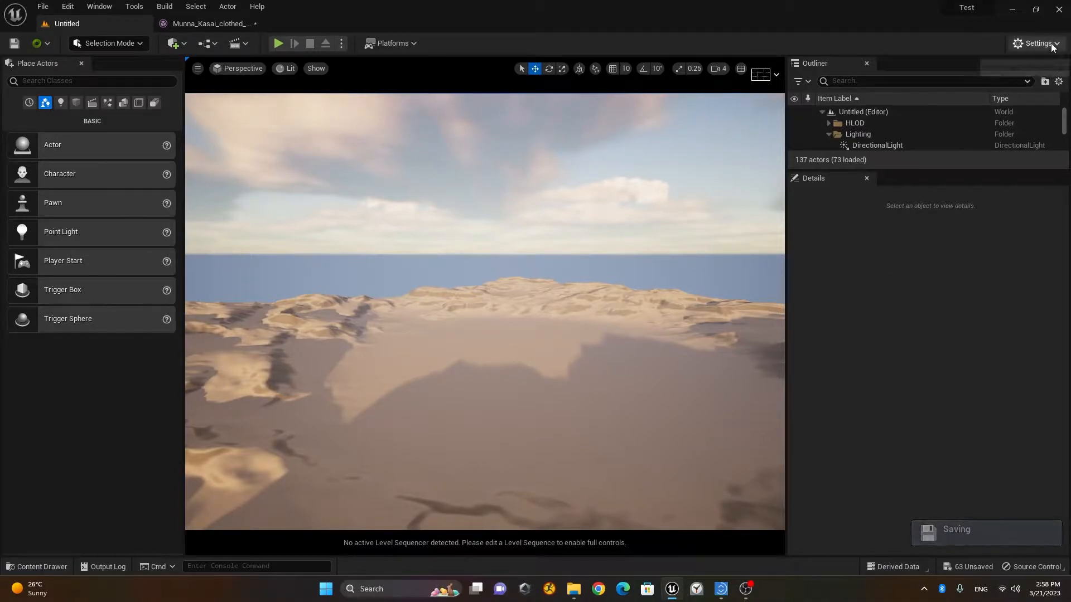
left_click(1050, 44)
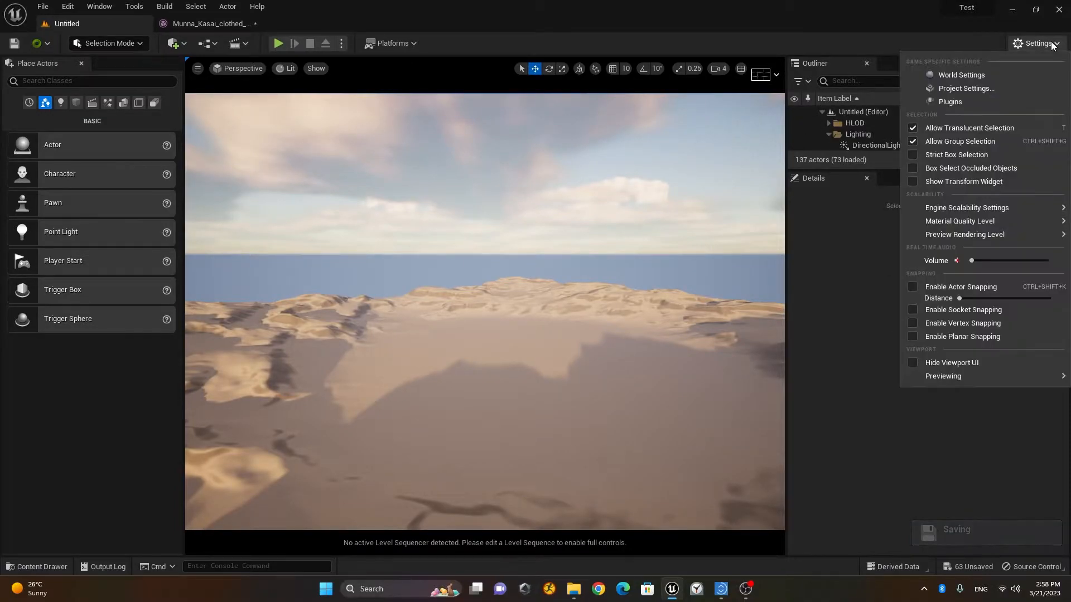
left_click(981, 101)
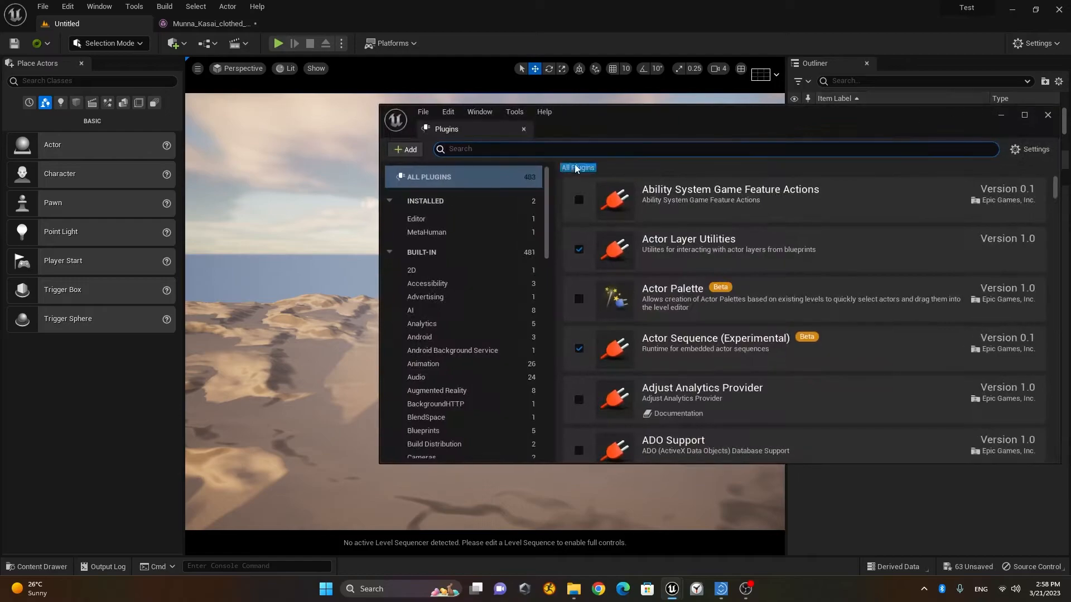
Step: Find the MetaHuman plugin by searching for "meta" and enable it, accepting that it is experimental
type("meta")
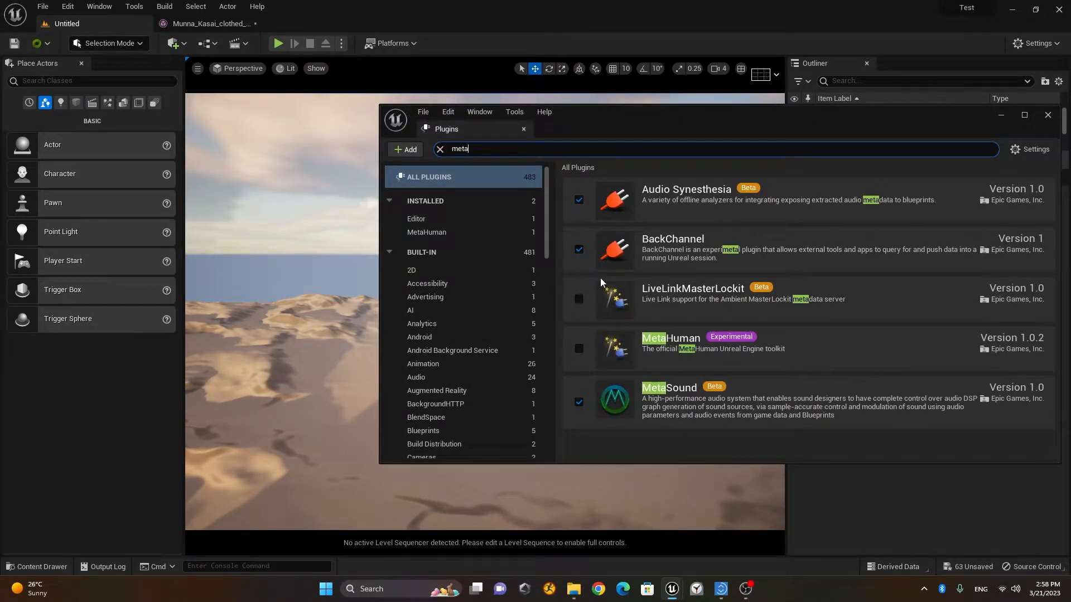
left_click_drag(797, 120, 622, 127)
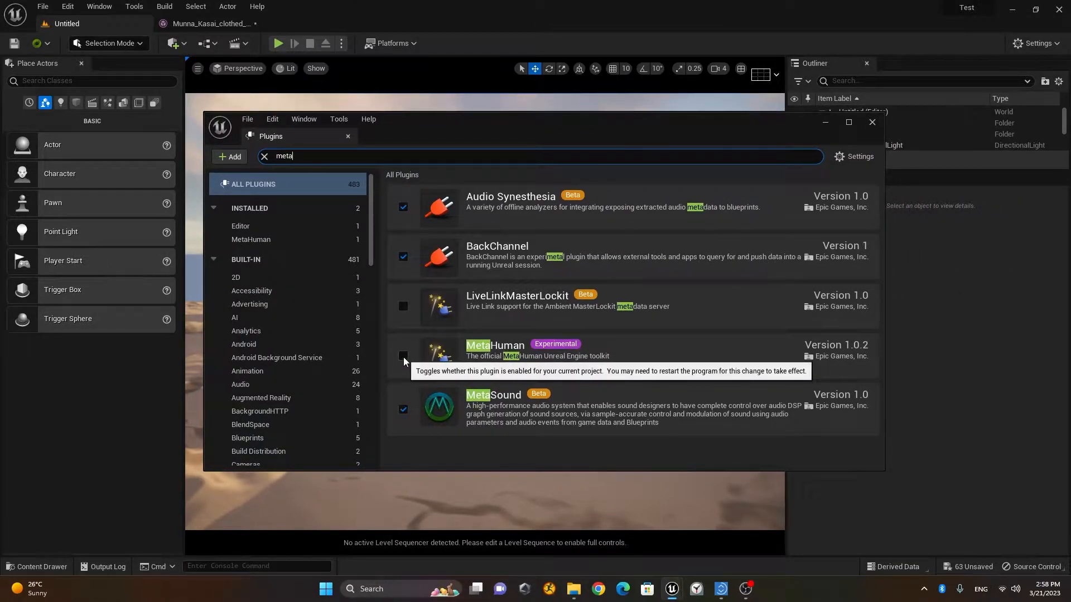
left_click(404, 357)
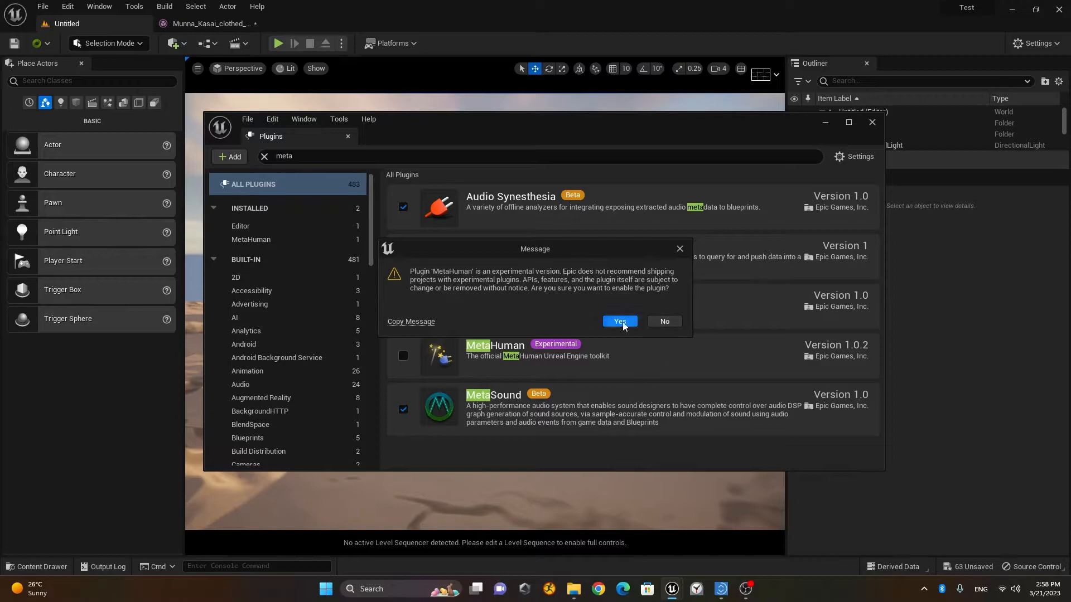
left_click(621, 322)
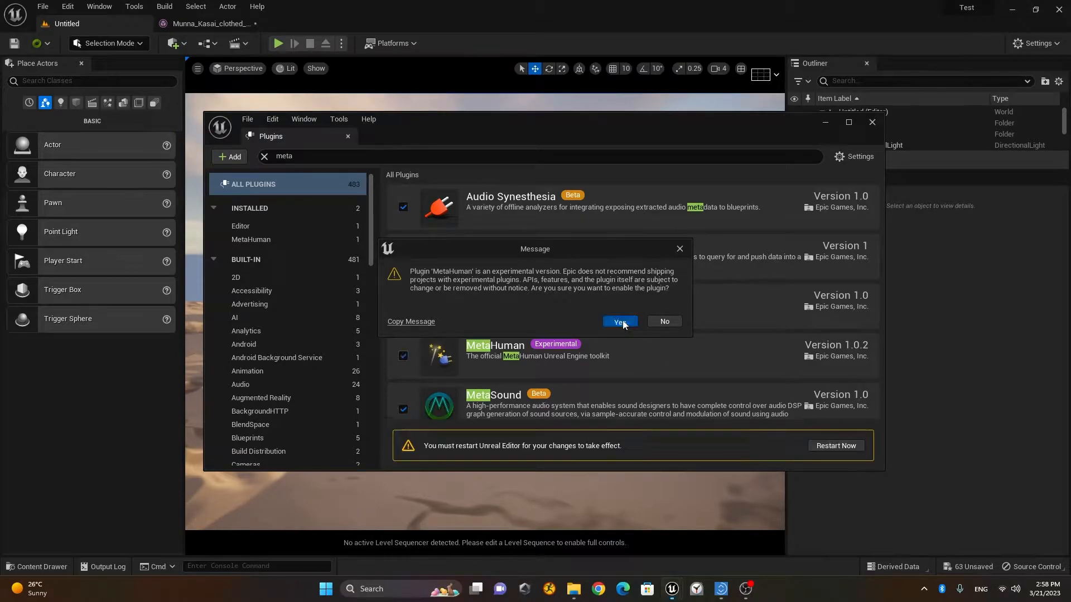
Step: Restart the editor with all listed unsaved content saved, and close the Plugins window once it reopens
left_click(842, 449)
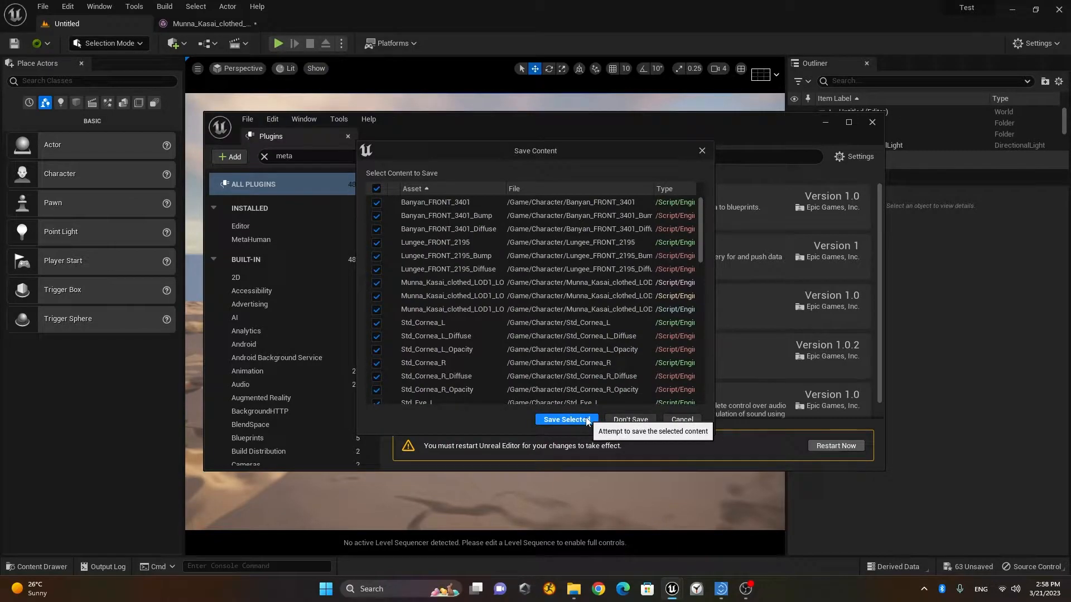
left_click(566, 419)
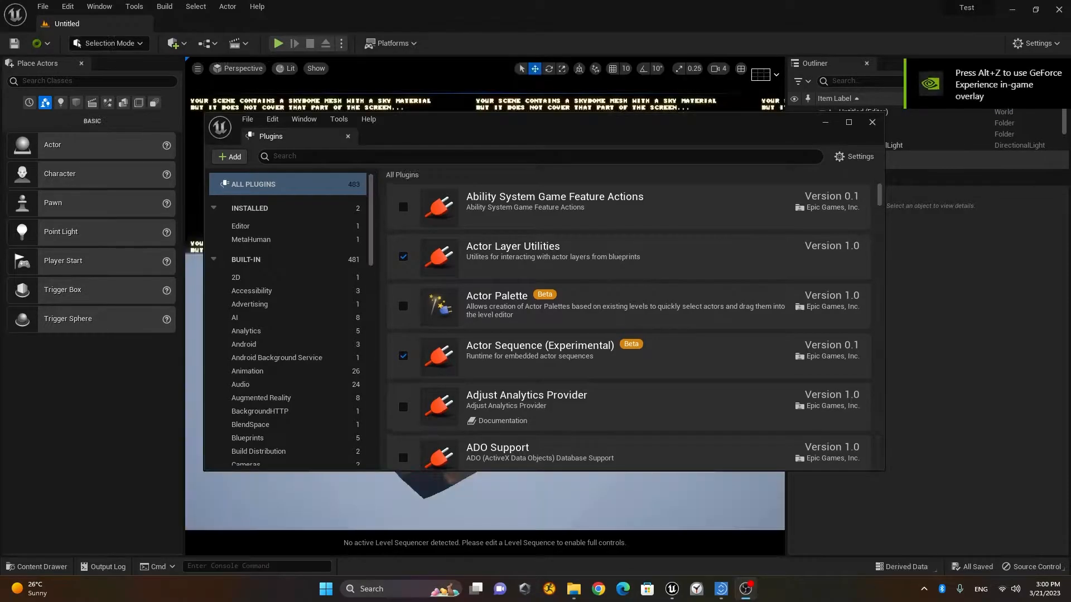
left_click(872, 122)
left_click(1031, 536)
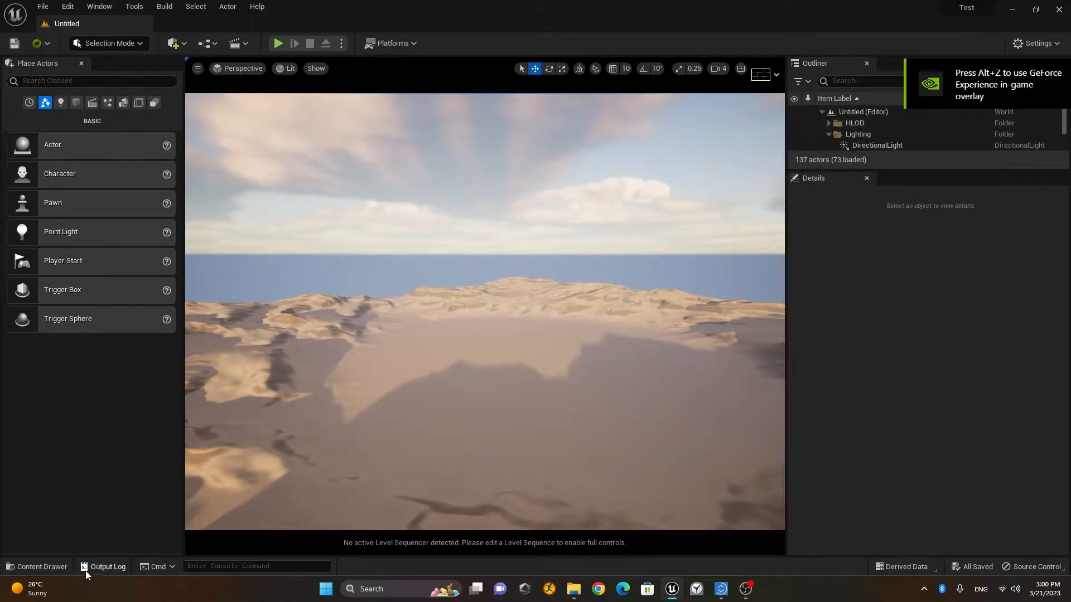
Step: Open the skeletal mesh Munna_Kasai_clothed_LOD1_LODGroup from the Character content folder
left_click(58, 569)
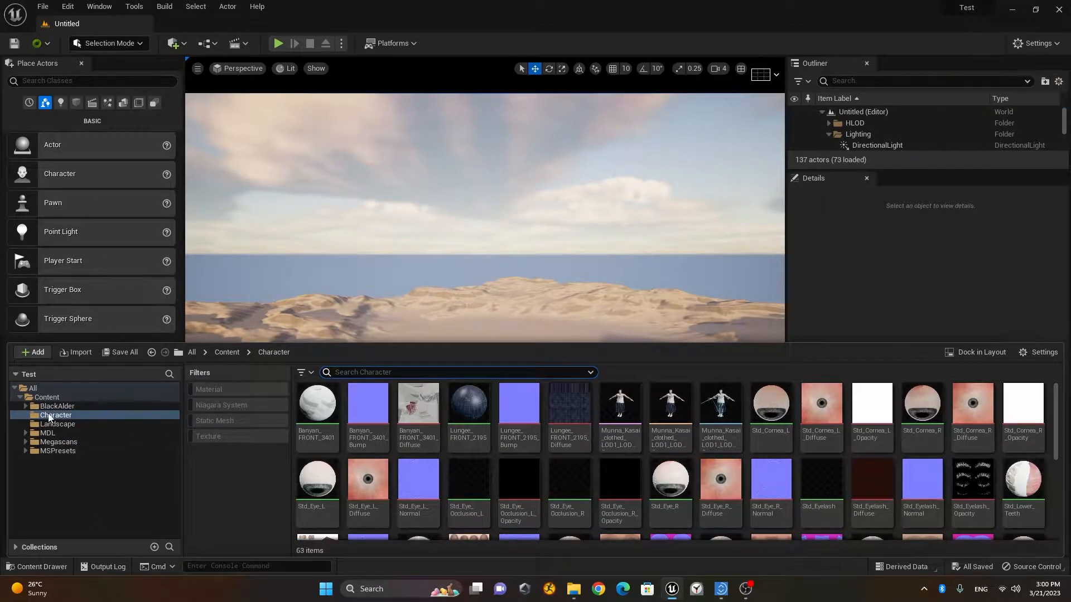
left_click(54, 419)
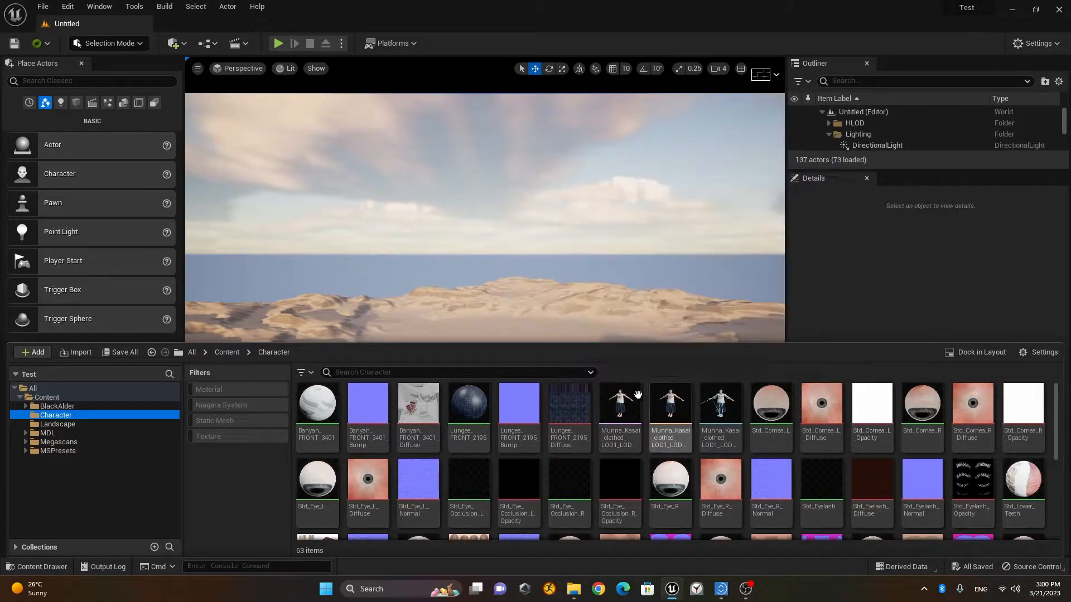
left_click(619, 410)
double_click(619, 410)
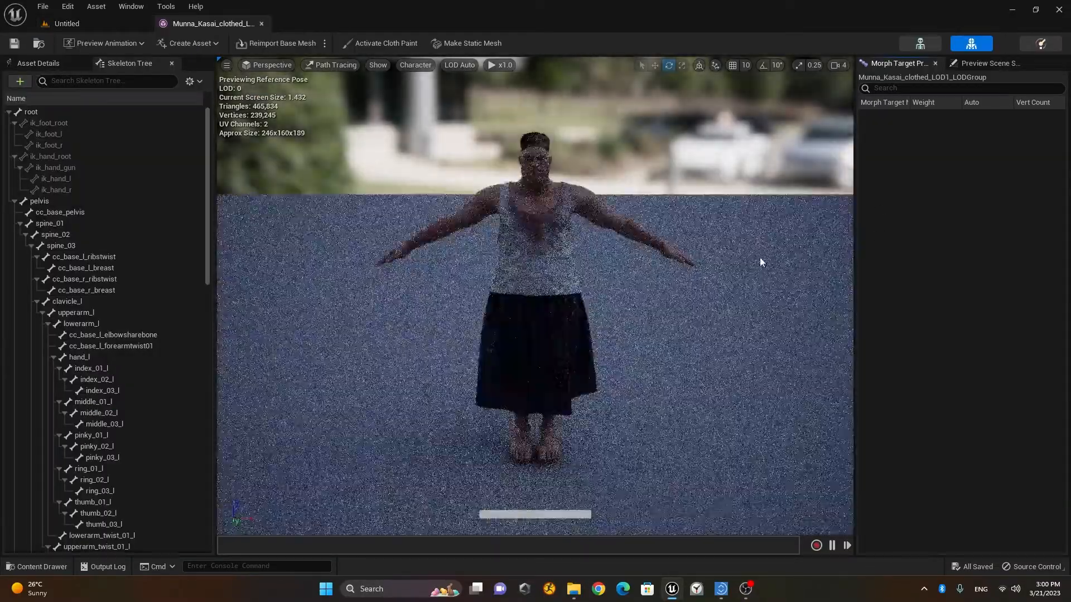
Step: Examine the character's face up close in the mesh preview, and close the skeletal mesh editor
scroll(760, 254, "up", 6)
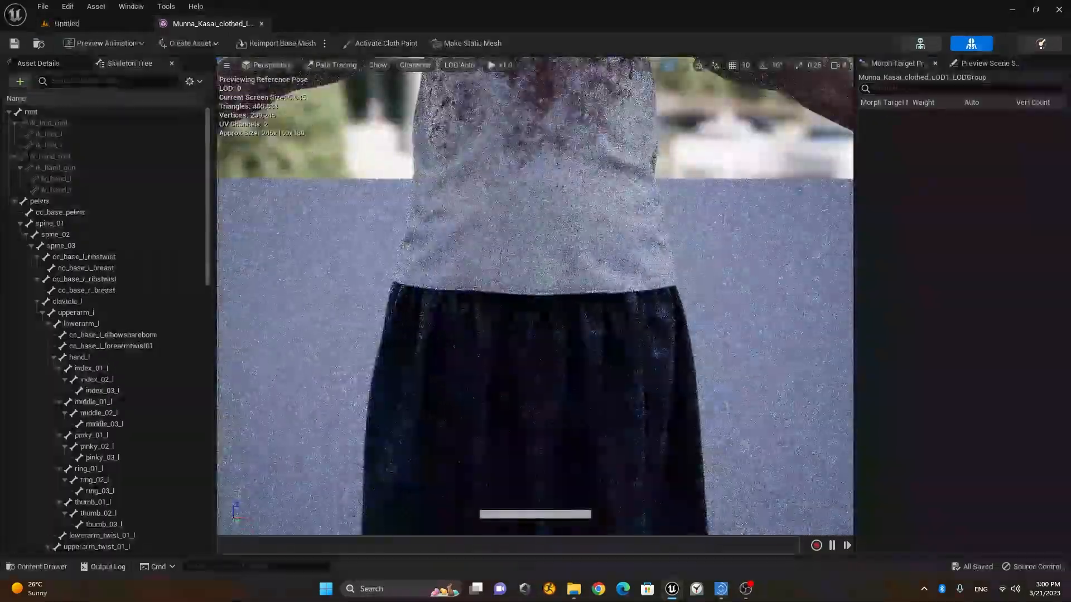
mouse_move(535, 301)
middle_mouse_down()
mouse_move(508, 212)
mouse_move(549, 200)
mouse_move(536, 245)
middle_mouse_up()
mouse_move(536, 301)
left_mouse_down("alt")
mouse_move(524, 246)
mouse_move(530, 234)
mouse_move(544, 246)
left_mouse_up("alt")
scroll(524, 245, "up", 3)
scroll(530, 234, "up", 2)
middle_click_drag(544, 246, 549, 334)
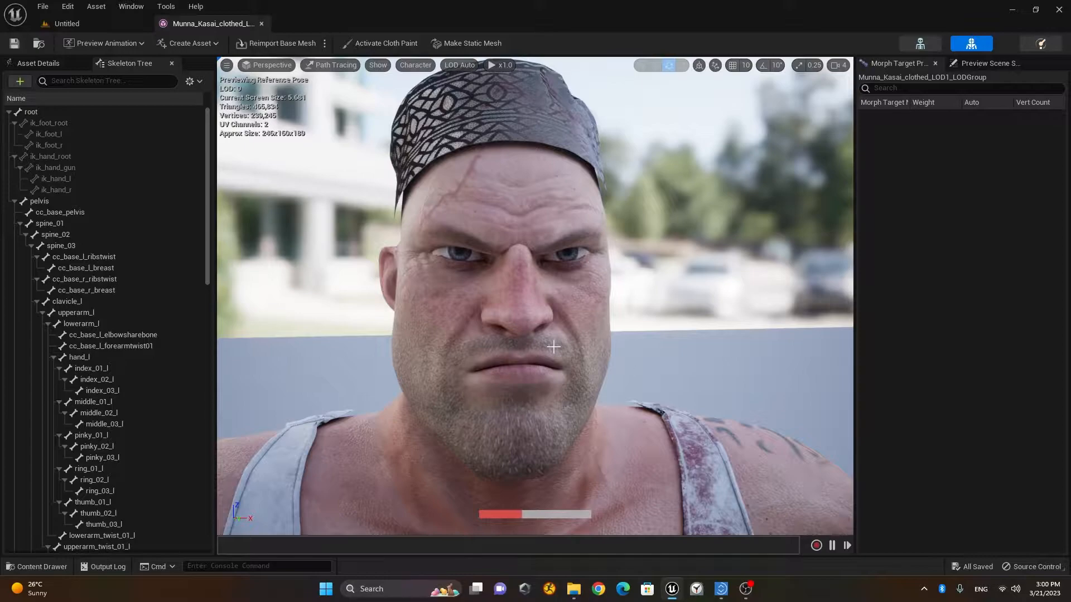
left_click(262, 23)
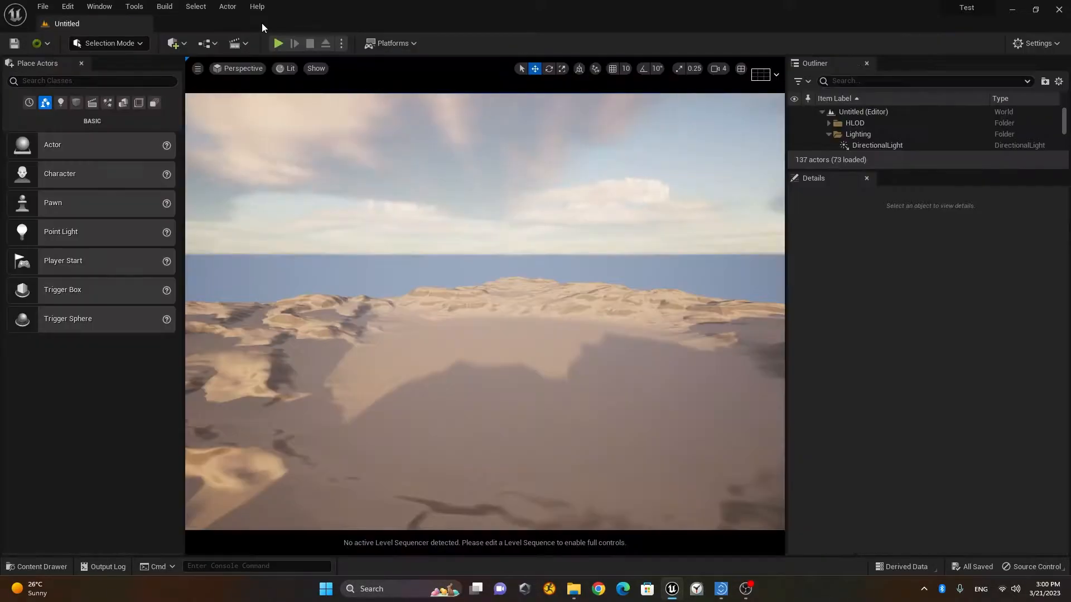
Step: Create a MetaHuman Identity asset named Stylized_Character in the Character folder
left_click(36, 567)
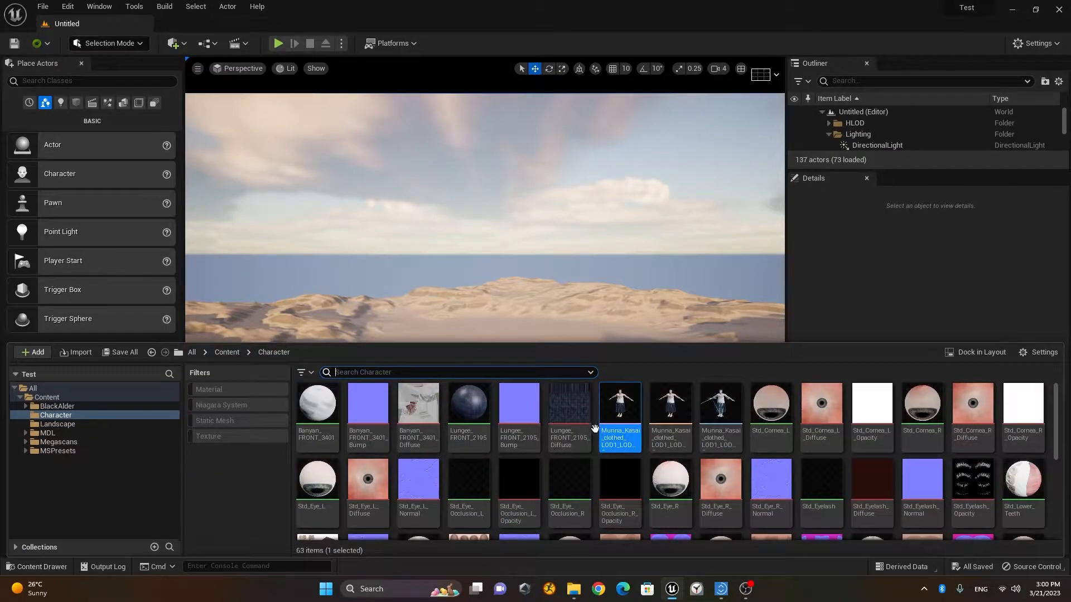
mouse_move(618, 343)
left_mouse_down()
mouse_move(596, 217)
mouse_move(607, 373)
mouse_move(605, 335)
left_mouse_up()
scroll(672, 453, "down", 5)
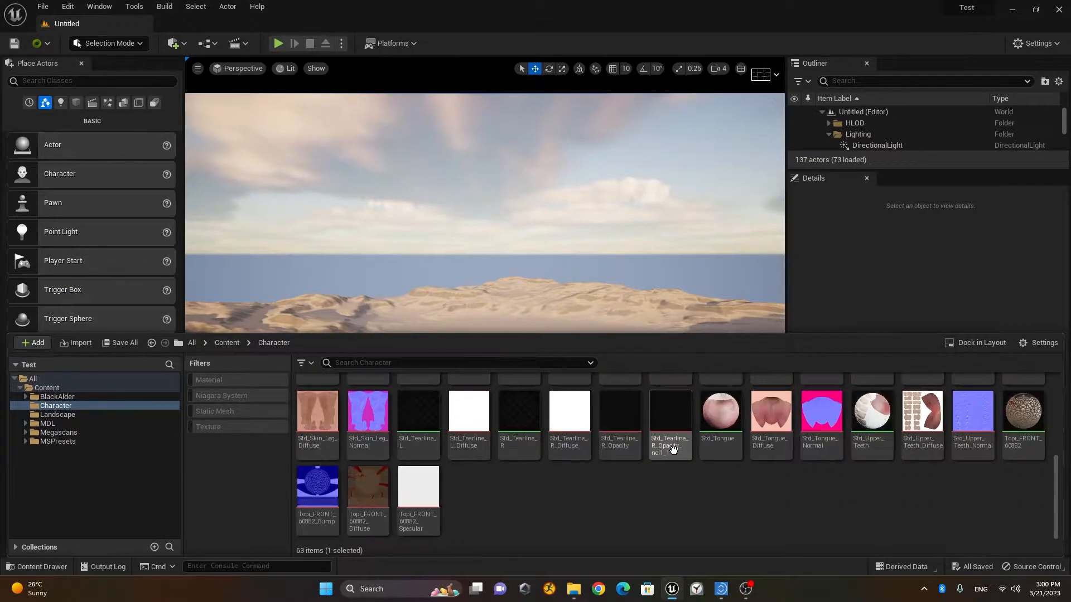
right_click(462, 487)
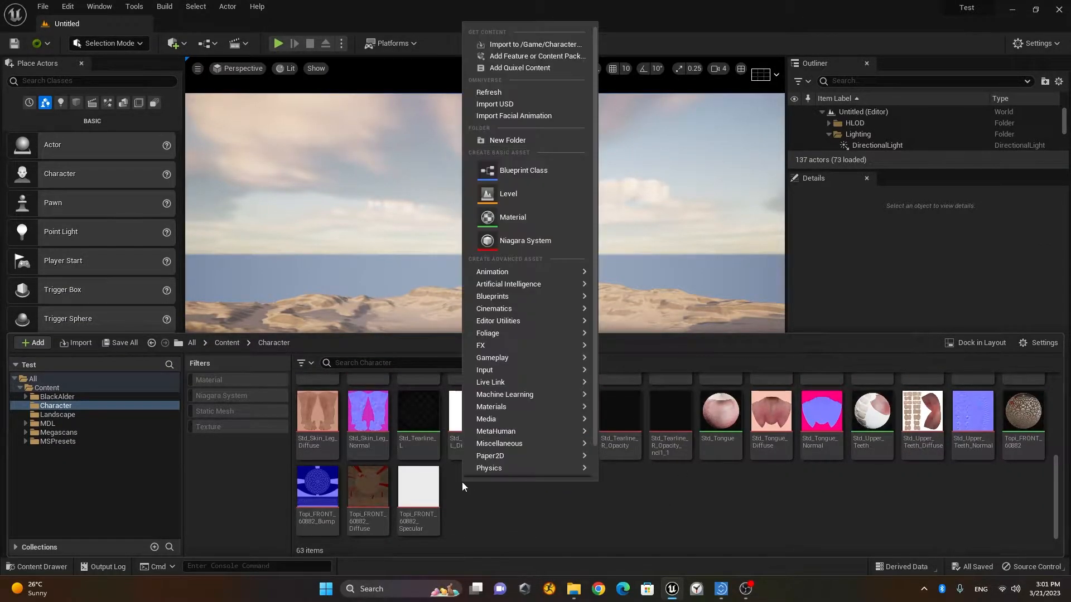
mouse_move(488, 438)
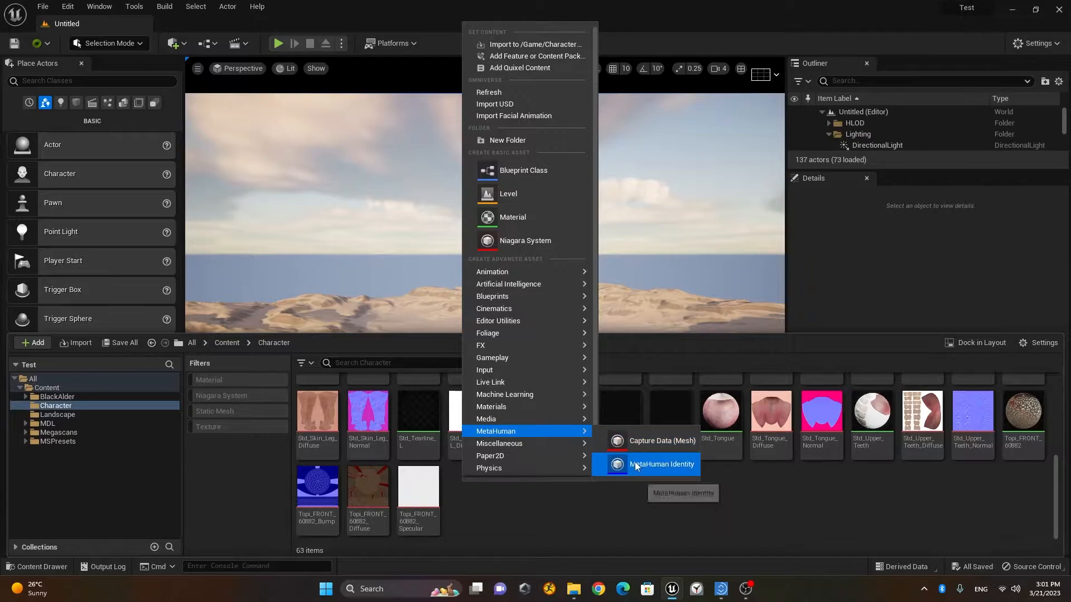
left_click(655, 464)
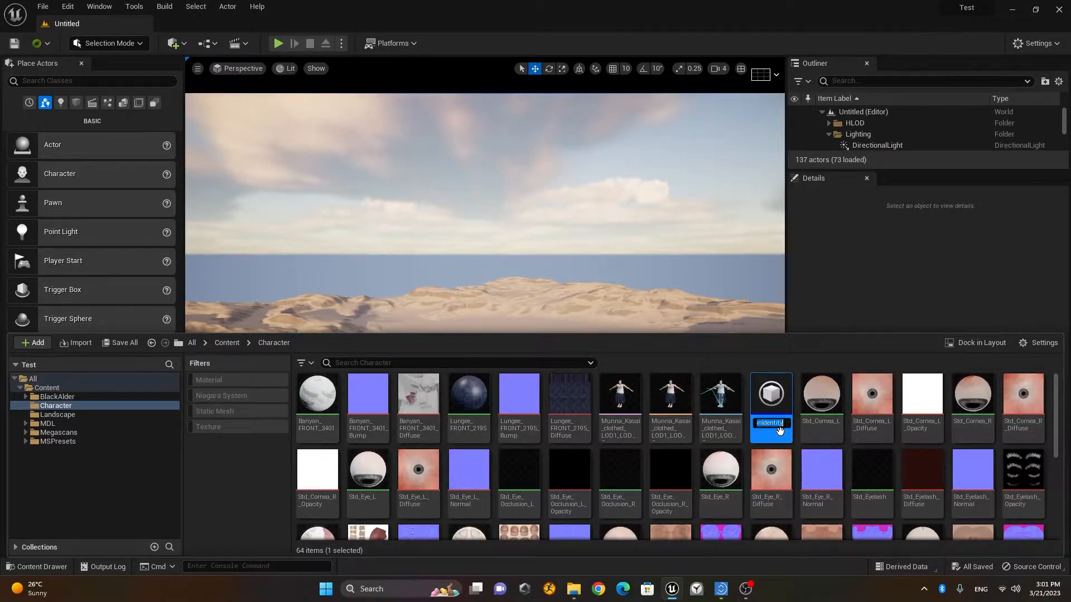
type("Styliz")
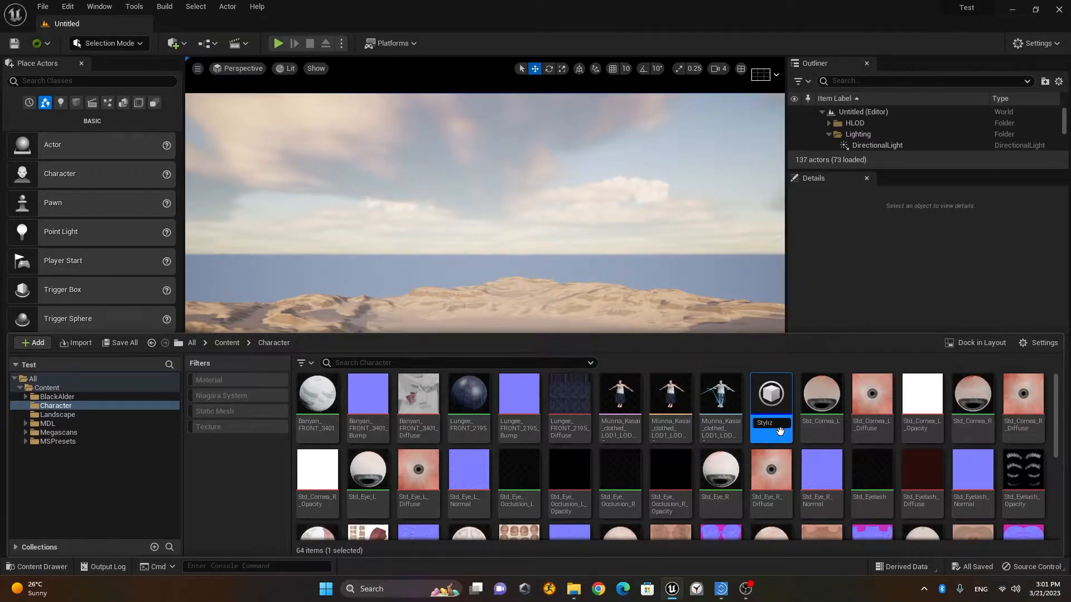
type("ed_Character")
key("Return")
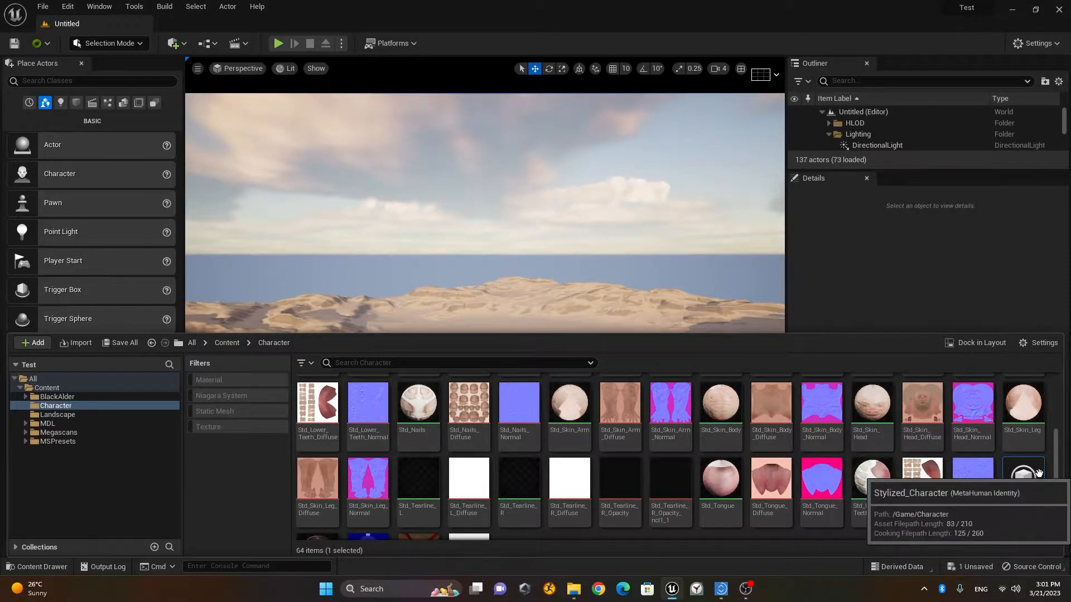
Step: Open the Stylized_Character MetaHuman Identity and sign in with Epic Games
left_click_drag(1055, 473, 1051, 504)
double_click(1025, 414)
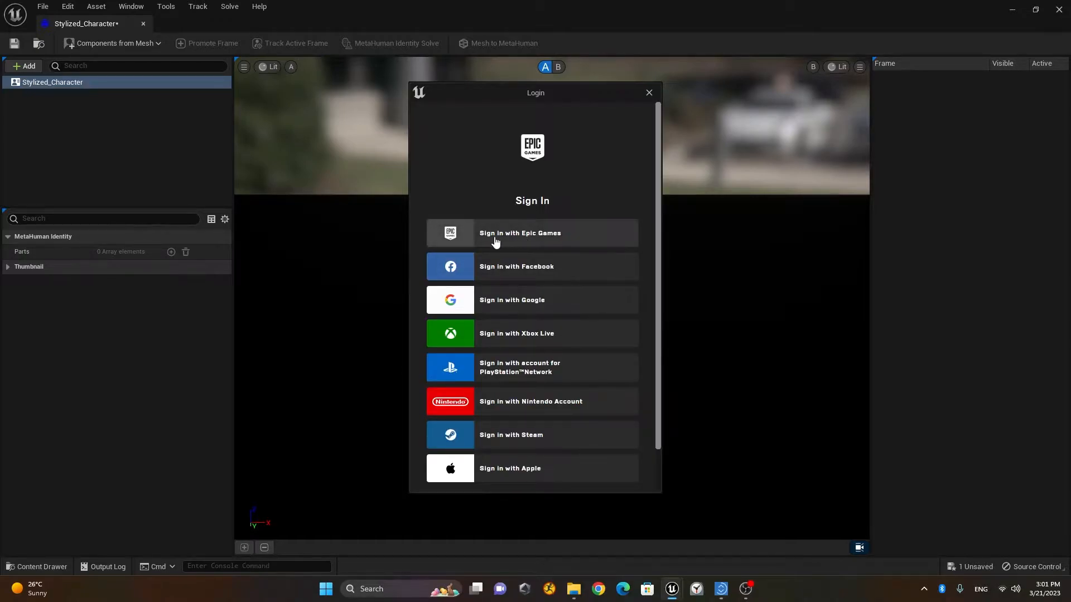
left_click(577, 240)
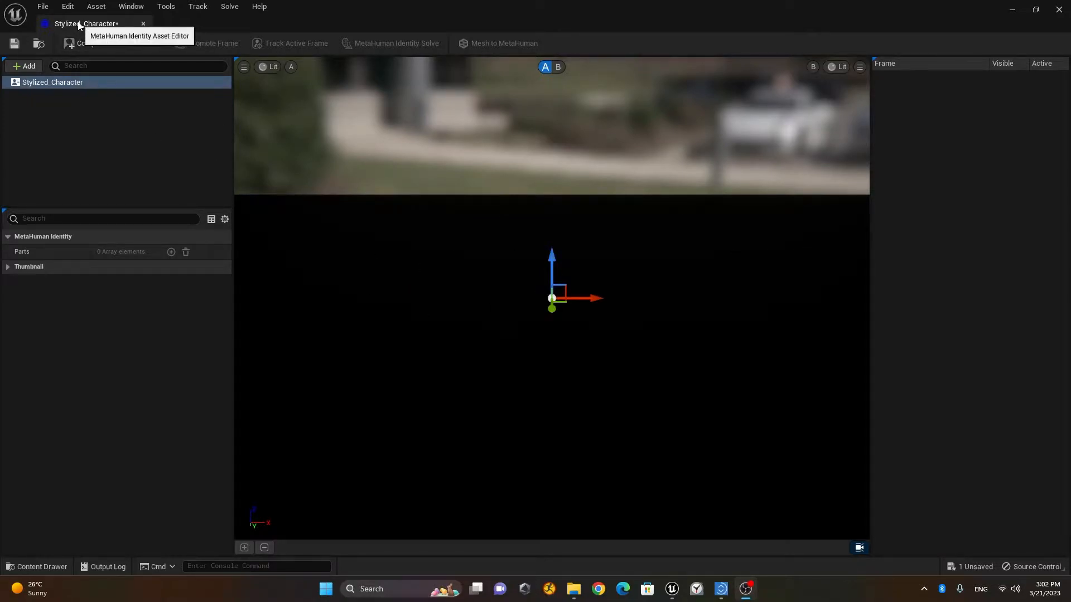
Step: Dock the Stylized_Character identity editor beside the Untitled level in the main window
left_click_drag(78, 23, 182, 26)
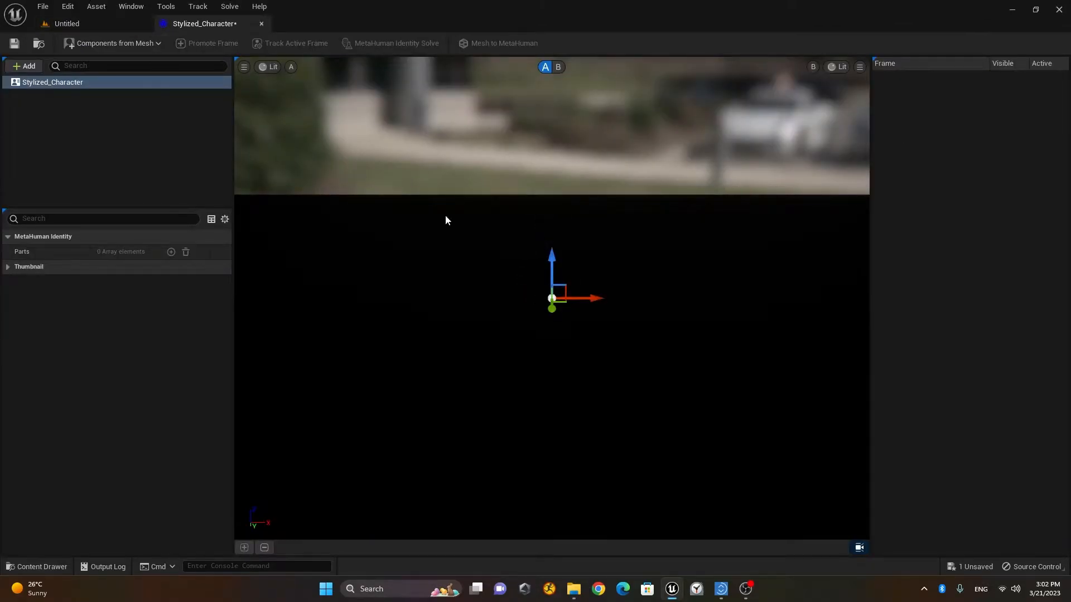
left_click_drag(554, 333, 584, 313)
middle_click_drag(583, 314, 586, 484)
left_click_drag(554, 333, 572, 310)
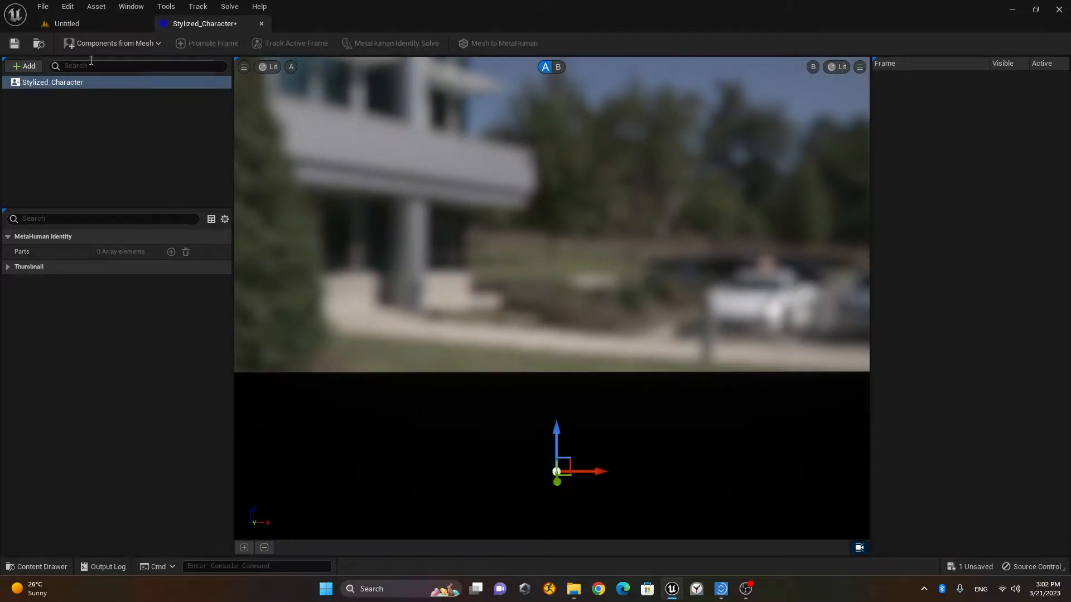
Step: Look up the character's skeletal mesh in the Character folder of the level's content drawer, and return to the Stylized_Character identity
left_click(105, 27)
left_click(59, 560)
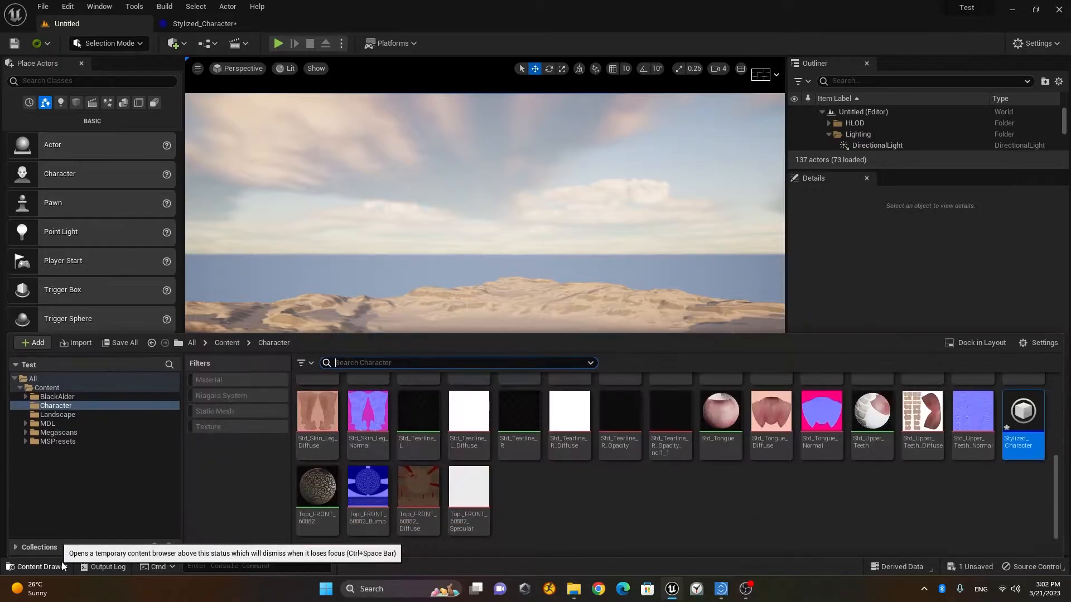
scroll(831, 490, "down", 1)
scroll(825, 480, "up", 1)
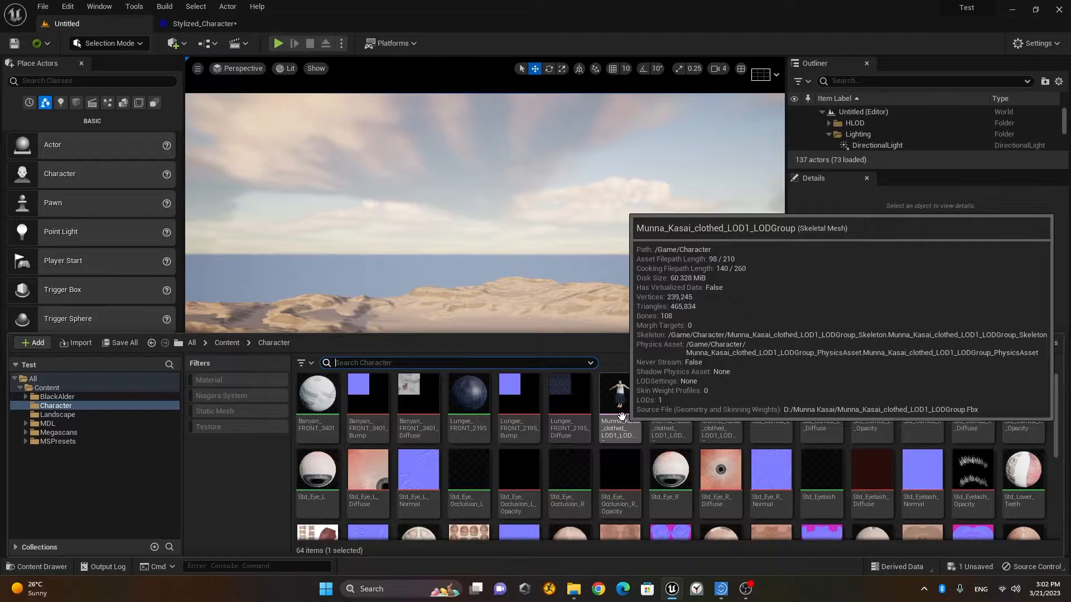
left_click(205, 24)
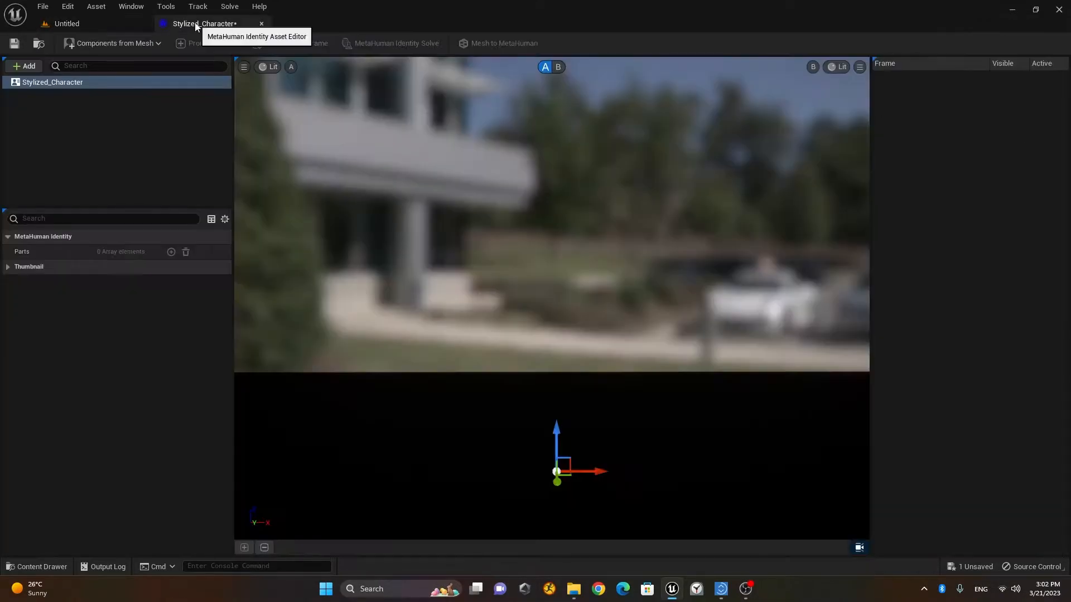
Step: Create the identity's components from the skeletal mesh Munna_Kasai_clothed_LOD1_LODGroup
left_click(156, 44)
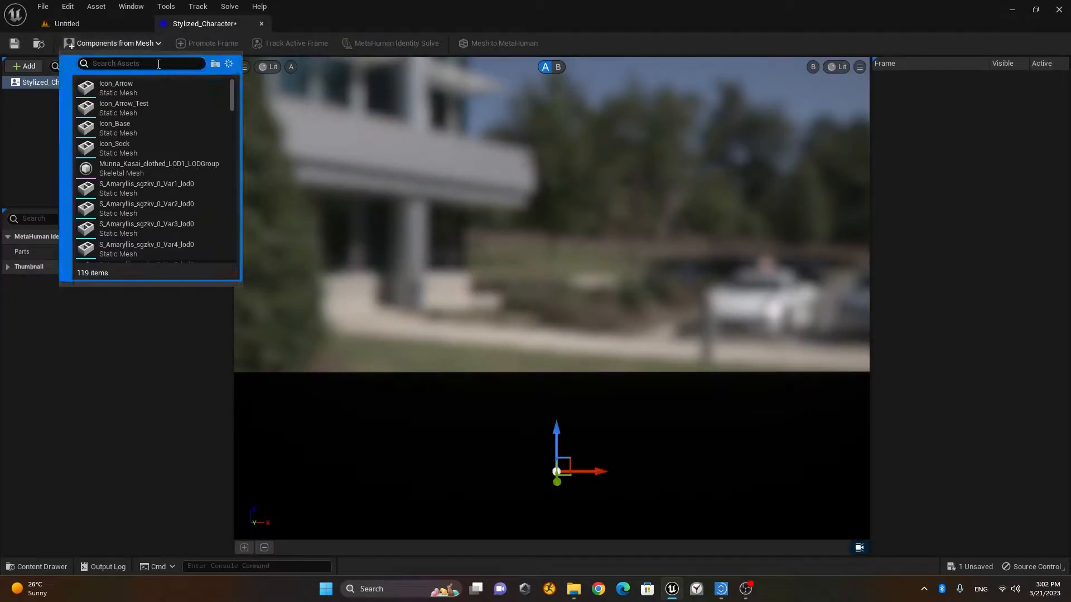
type("munna")
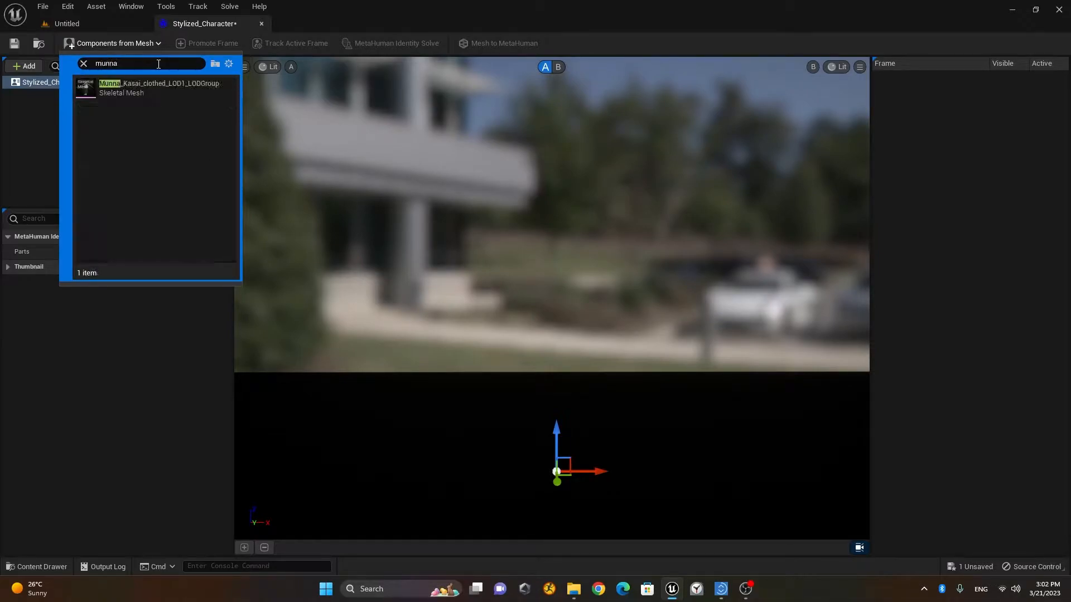
left_click(142, 93)
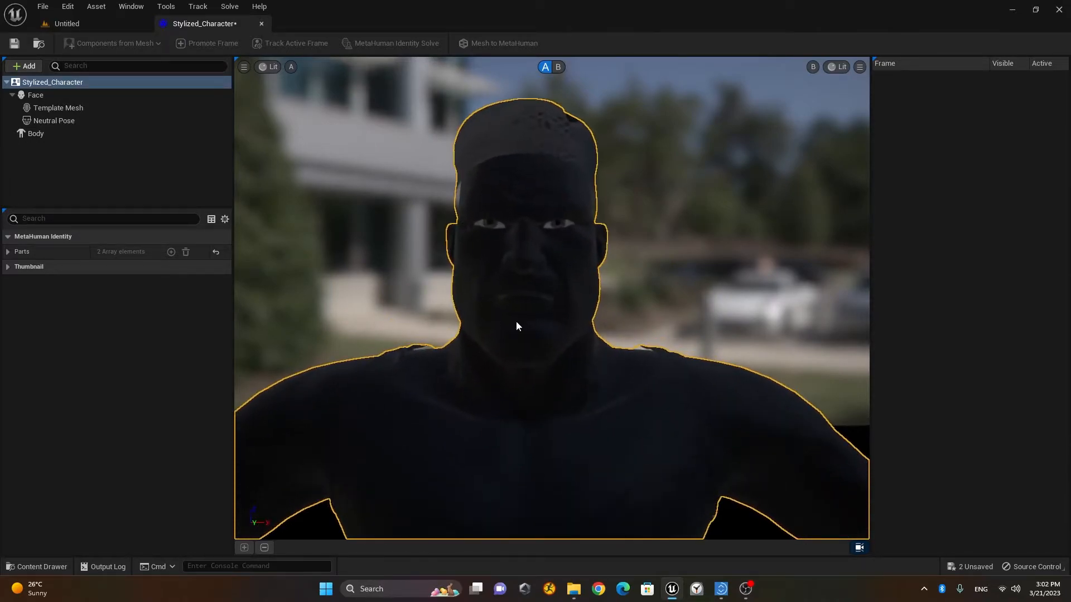
Step: Set the EV100 exposure of viewport A to about -2.9 and frame the character's head from the front
left_click(266, 67)
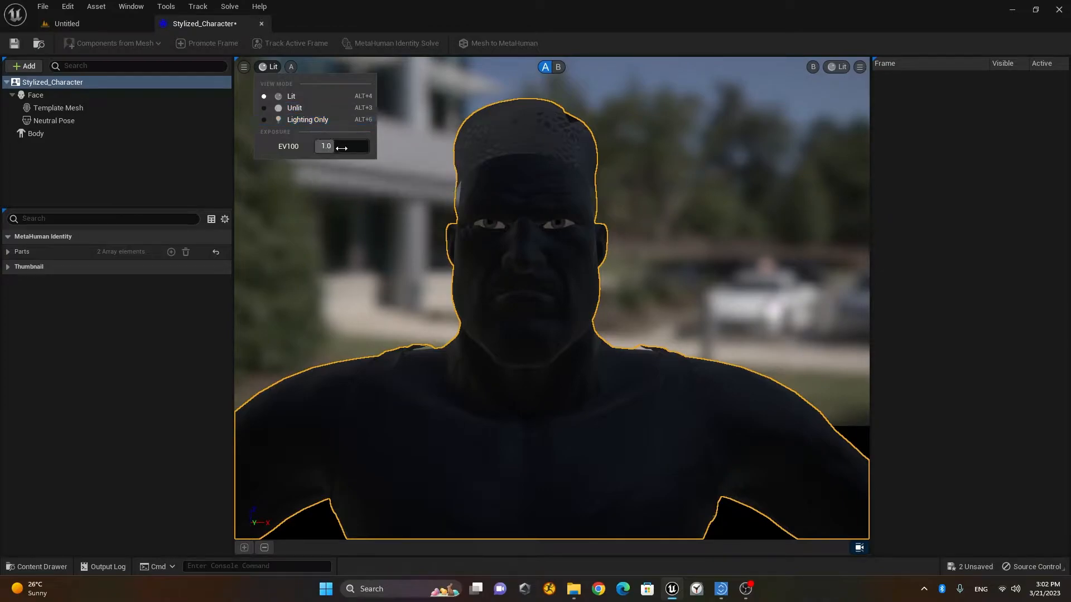
mouse_move(334, 146)
left_mouse_down()
mouse_move(357, 146)
mouse_move(312, 146)
mouse_move(326, 146)
left_mouse_up()
left_click_drag(431, 257, 468, 259)
left_click_drag(431, 297, 434, 299)
right_click_drag(434, 298, 463, 278)
right_click_drag(564, 316, 550, 333)
left_click(549, 333)
middle_click_drag(579, 333, 581, 320)
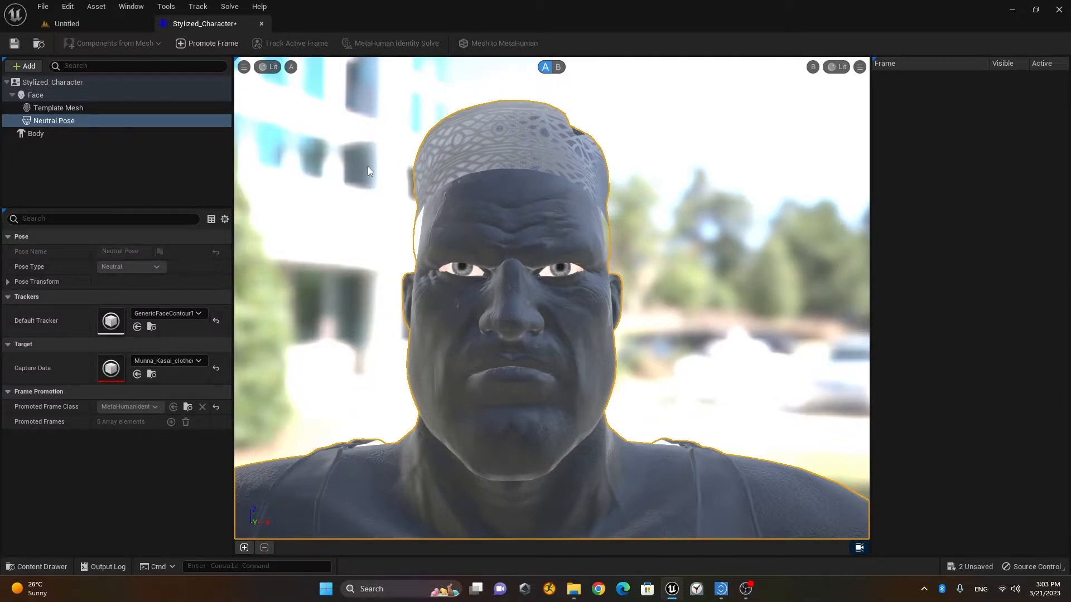
Step: Set the field of view of viewport A to 20 and reframe the whole face centrally
left_click(244, 67)
left_click(349, 110)
type("2")
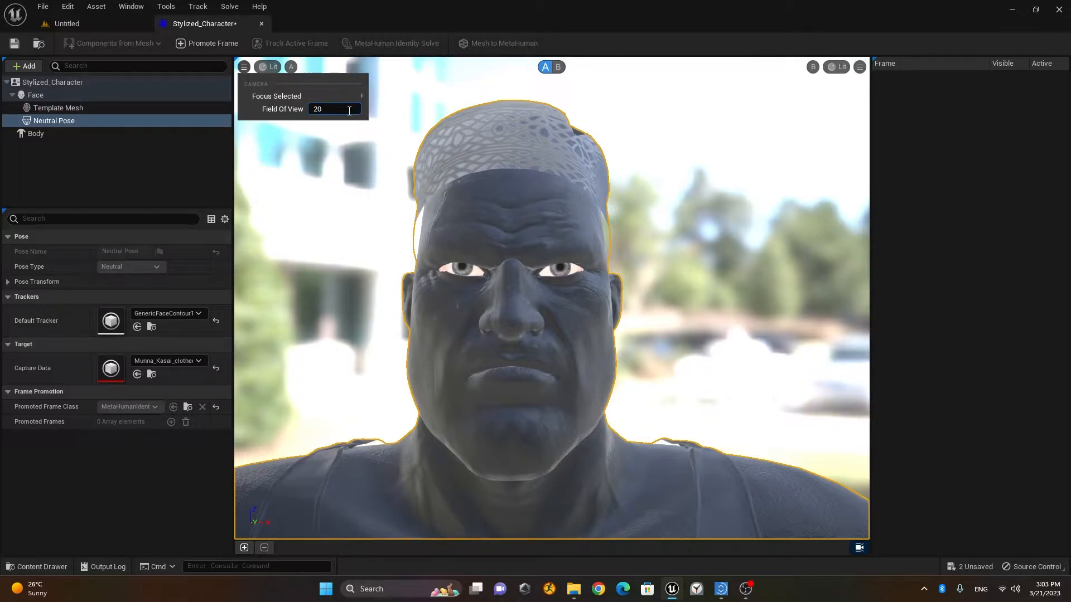
type("0")
key("Return")
left_click(551, 255)
scroll(553, 256, "down", 6)
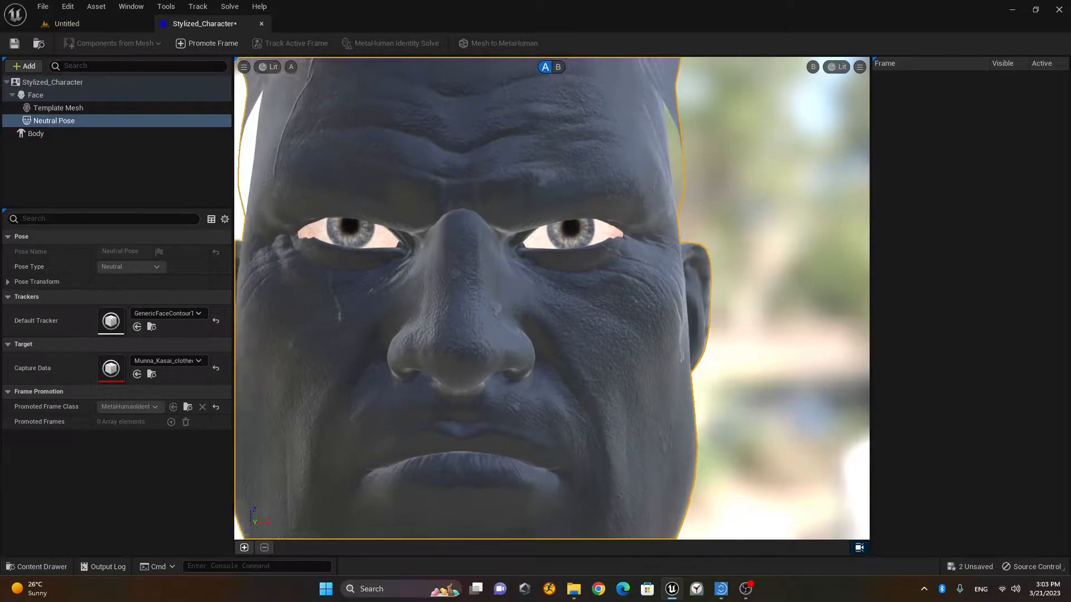
scroll(553, 255, "down", 2)
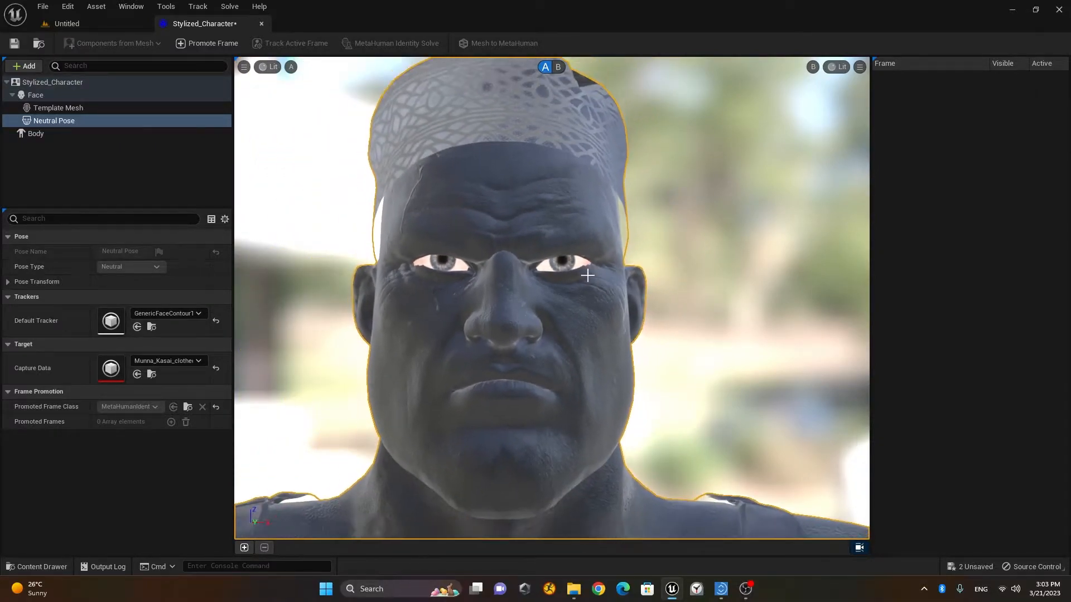
middle_click_drag(573, 291, 541, 283)
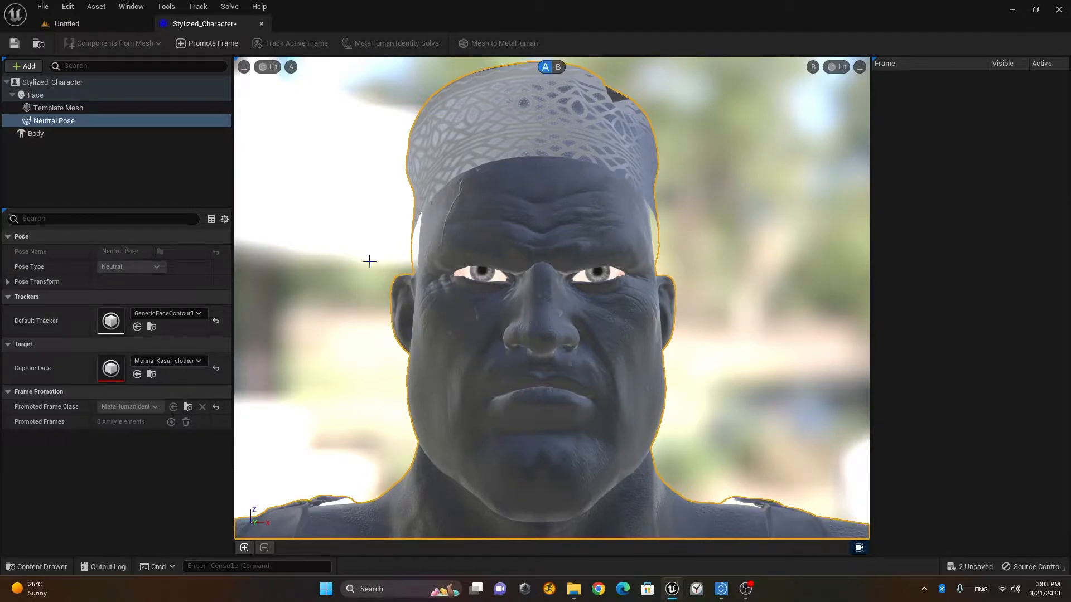
Step: Promote a frame for the Neutral Pose and turn autotracking on for Frame 0
left_click(61, 124)
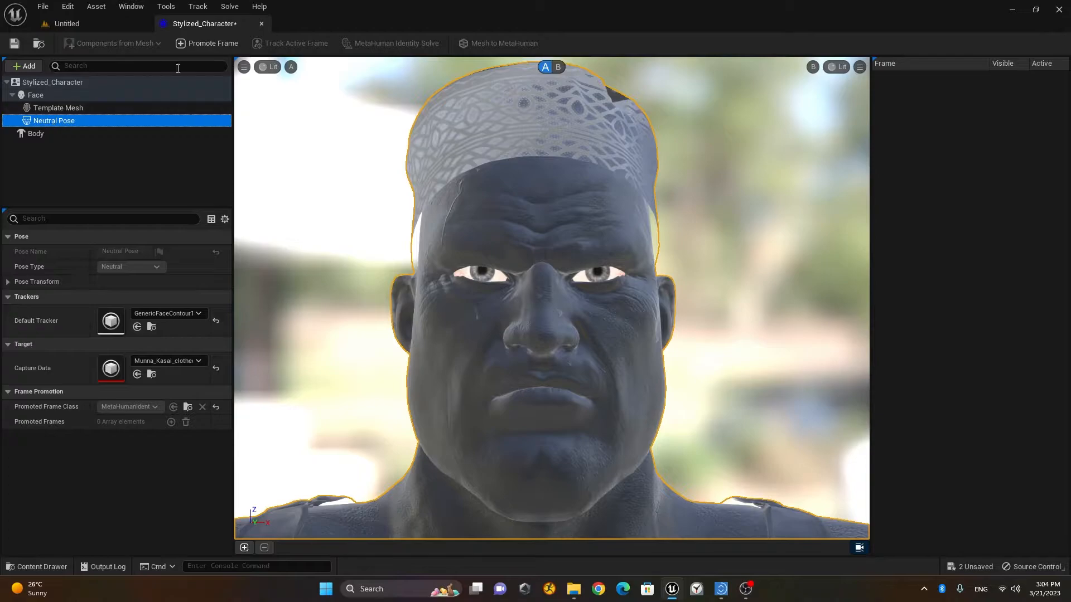
left_click(210, 45)
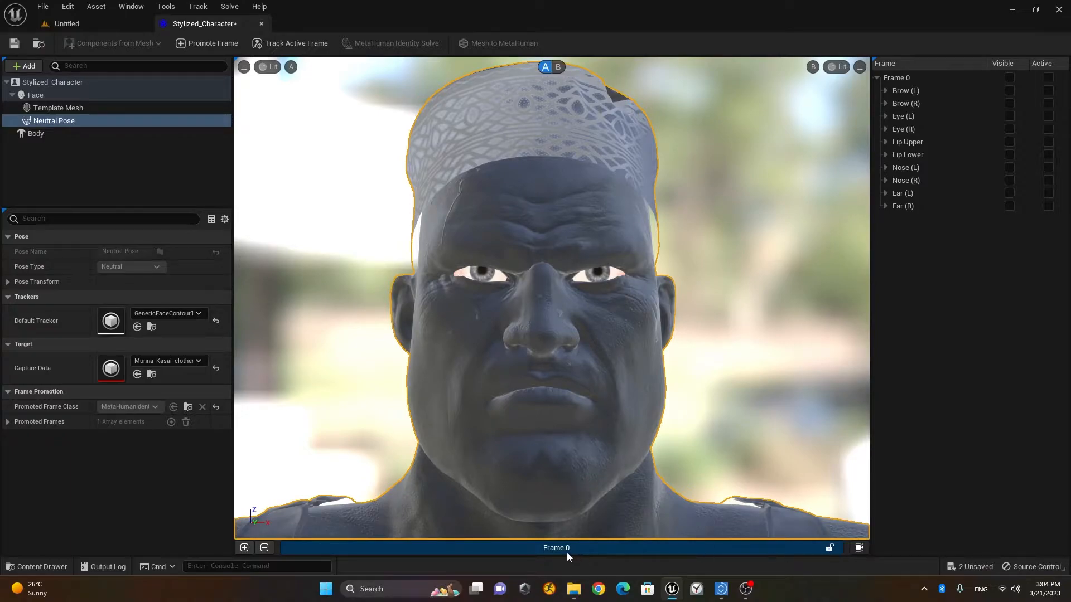
left_click(805, 550)
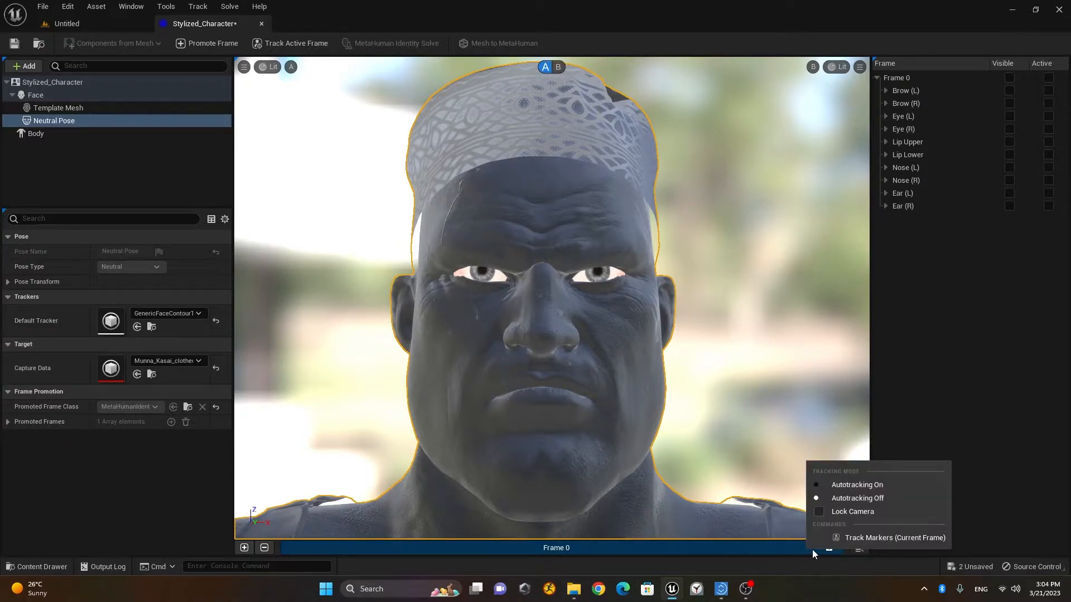
left_click(858, 486)
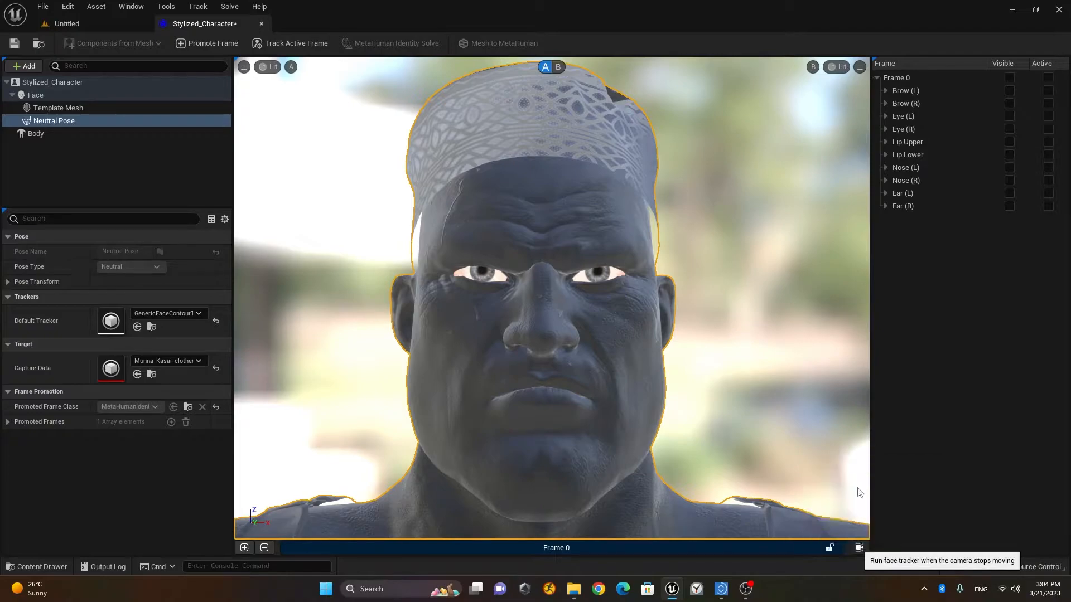
Step: Track the facial markers on the active frame and lock the camera of Frame 0
left_click(297, 43)
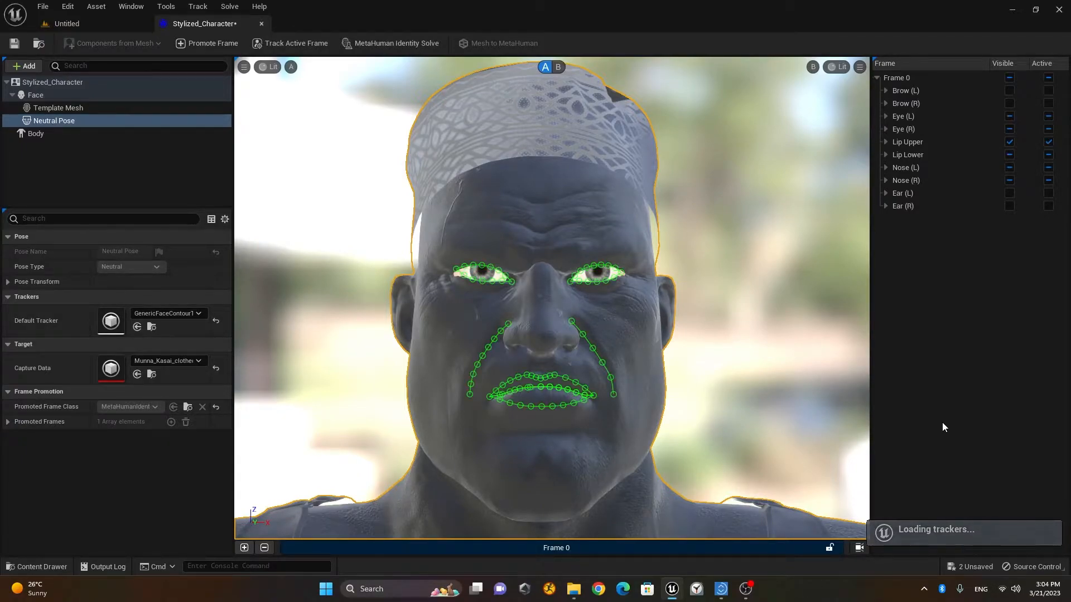
right_click(794, 552)
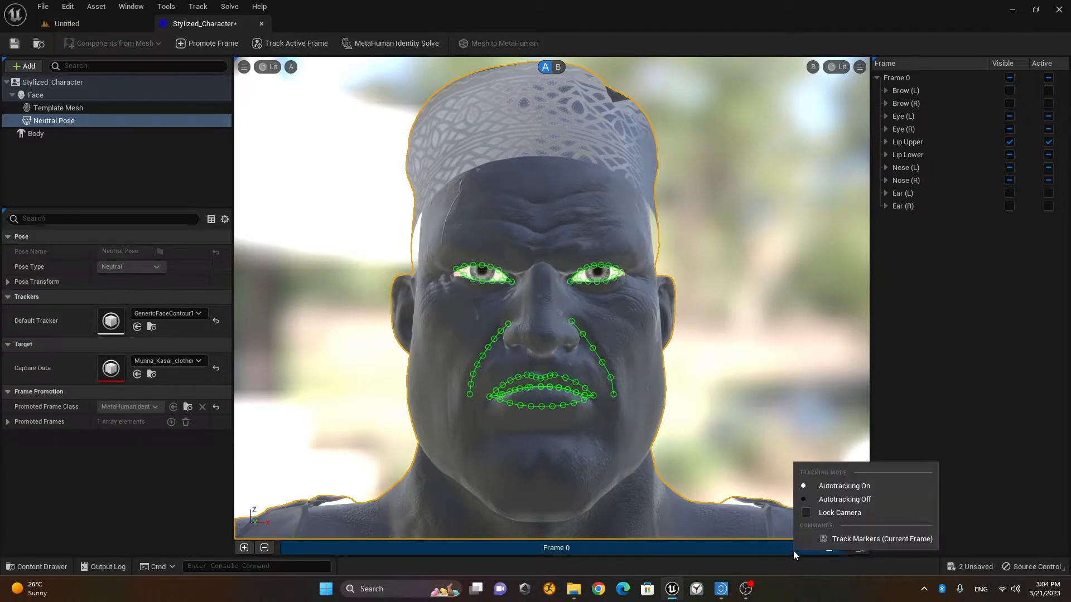
left_click(833, 514)
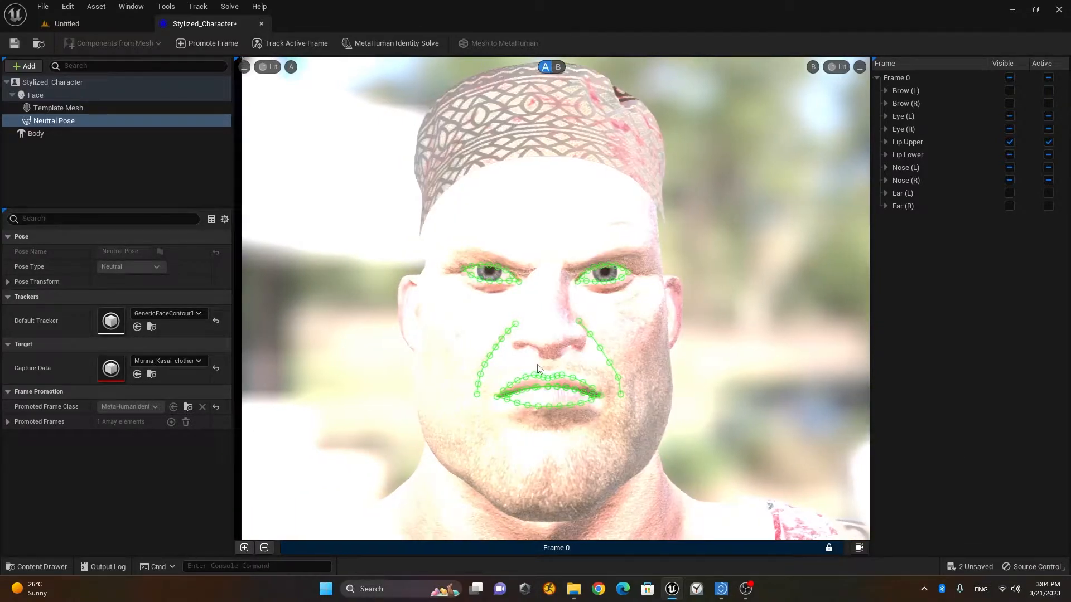
Step: Raise the EV100 exposure value of viewport A to darken the overexposed face
scroll(539, 341, "up", 3)
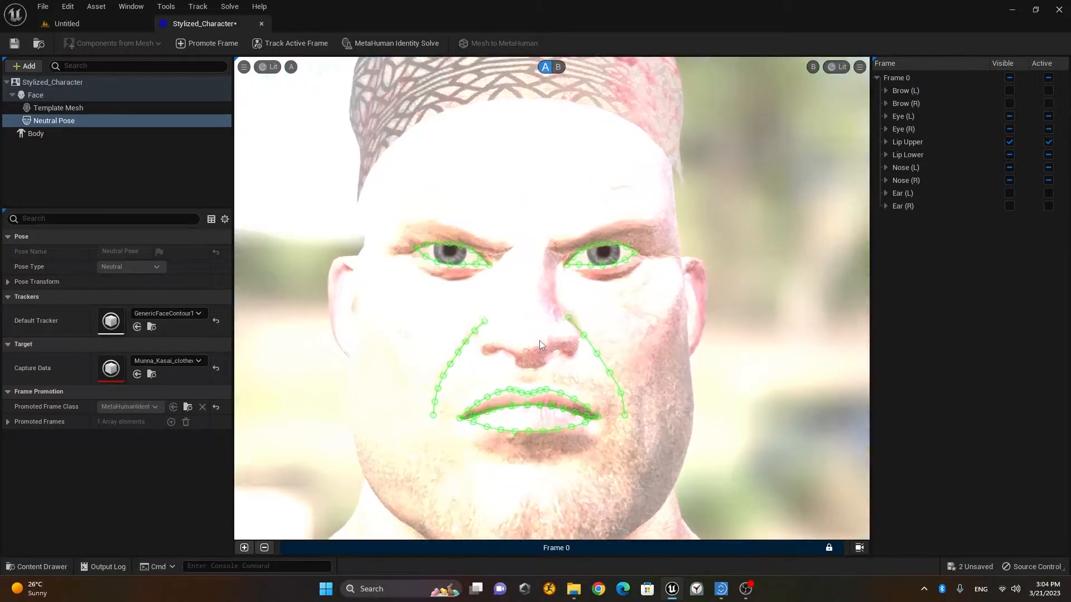
left_click(268, 67)
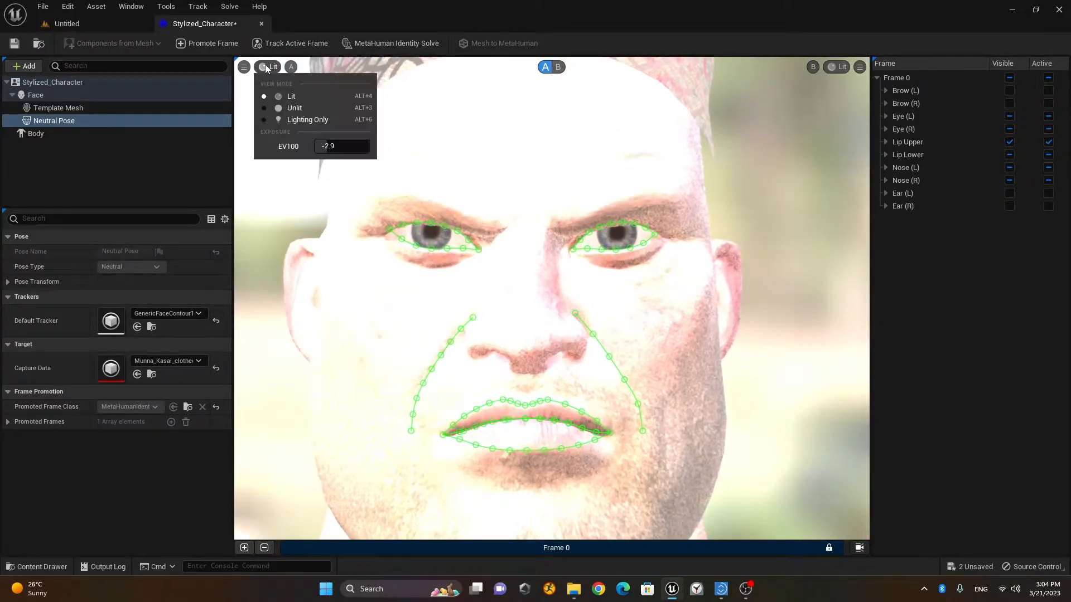
mouse_move(324, 147)
left_mouse_down()
mouse_move(357, 146)
mouse_move(332, 146)
left_mouse_up()
left_click(495, 350)
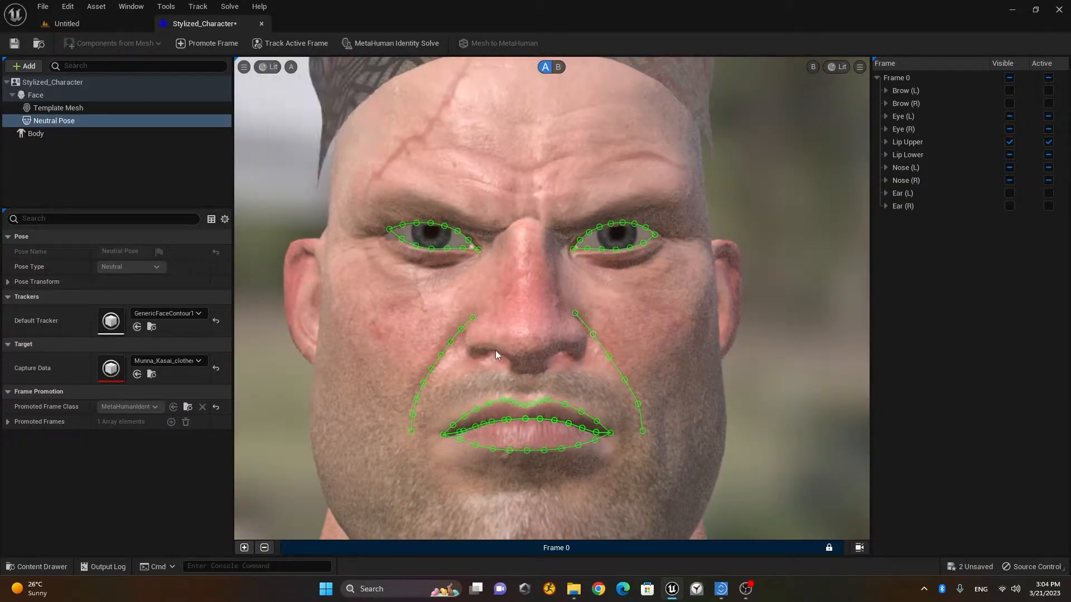
Step: Examine how the tracked eye, nose and lip contours fit the face at different zoom levels
middle_click_drag(495, 350, 501, 350)
scroll(561, 386, "up", 2)
scroll(561, 368, "up", 2)
scroll(561, 372, "down", 2)
scroll(560, 373, "up", 3)
scroll(561, 372, "down", 6)
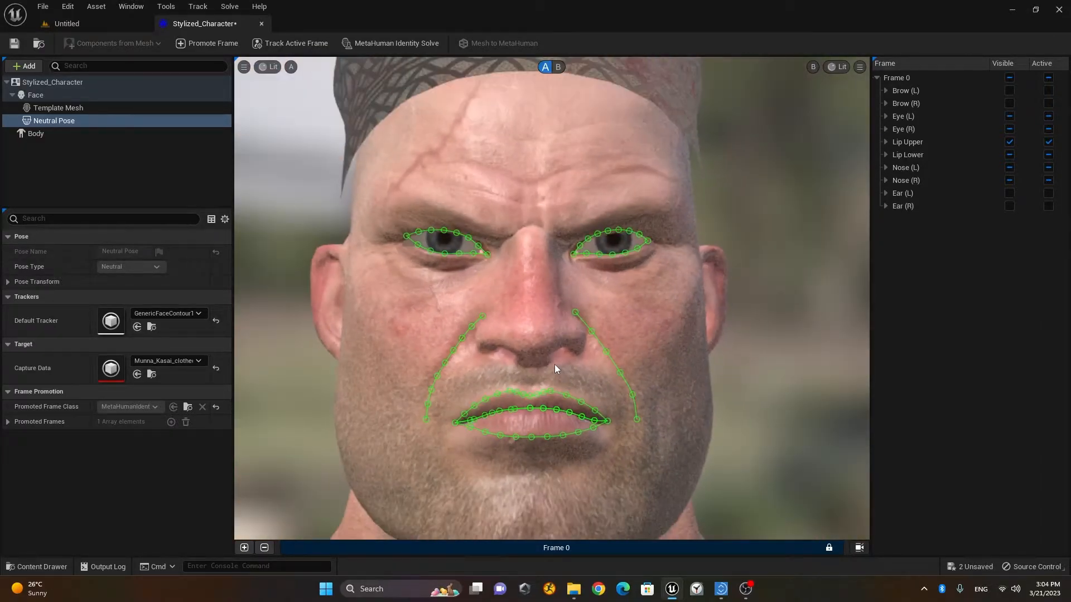
scroll(554, 365, "up", 6)
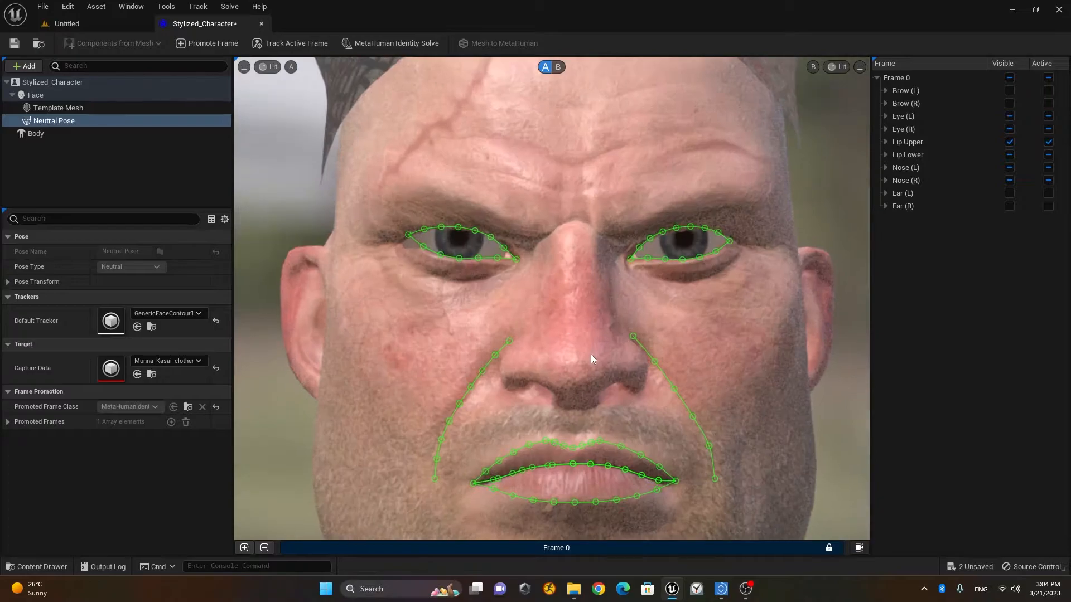
Step: Try to fit the contour of the character's left eye by moving its corner points and upper-lid points onto the eyelid edge
scroll(590, 355, "up", 1)
middle_click_drag(691, 321, 554, 434)
scroll(631, 325, "up", 5)
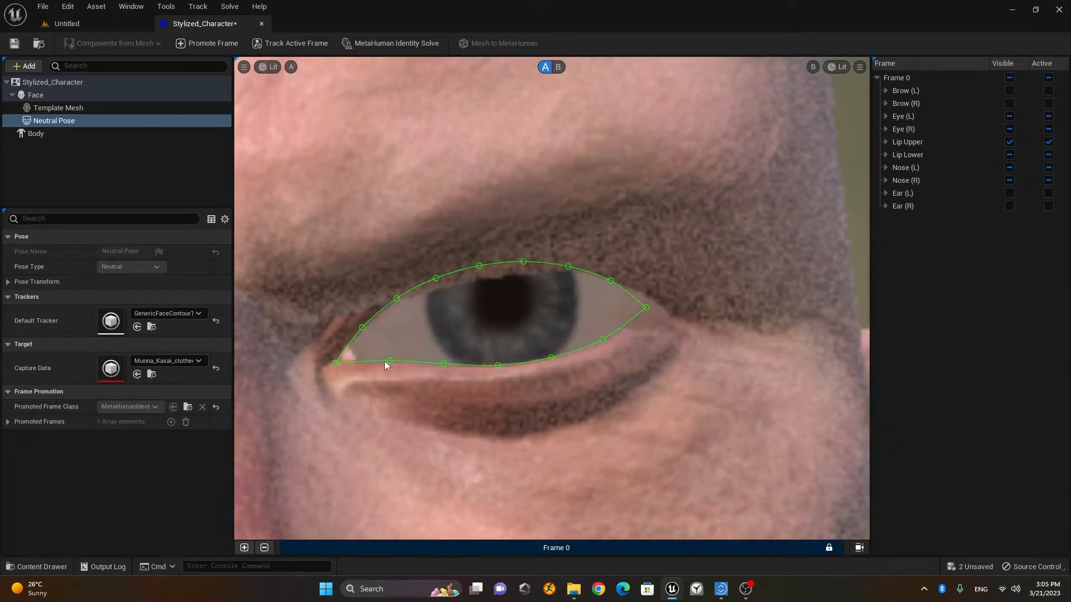
left_click_drag(336, 363, 343, 359)
left_click_drag(646, 307, 659, 319)
left_click_drag(438, 279, 483, 278)
left_click_drag(525, 273, 525, 275)
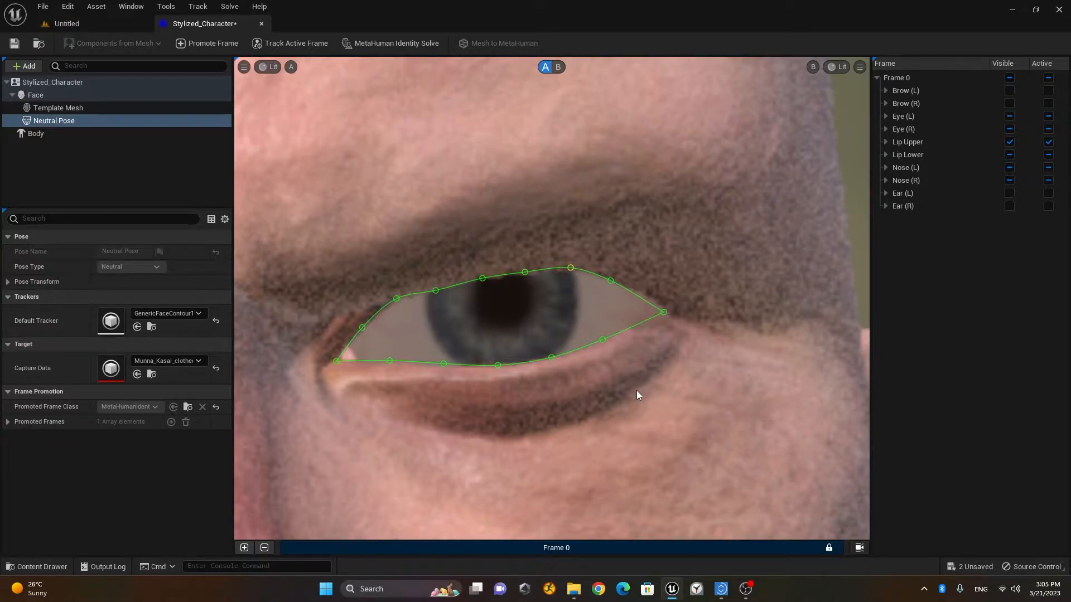
Step: Undo the marker adjustments made to the contour of the character's left eye
key("ctrl+z")
key("ctrl+z")
key("ctrl+z")
key("ctrl+z")
Step: Move the outer corner marker of the character's right eye contour outward onto the corner of the eye
right_click_drag(623, 414, 953, 342)
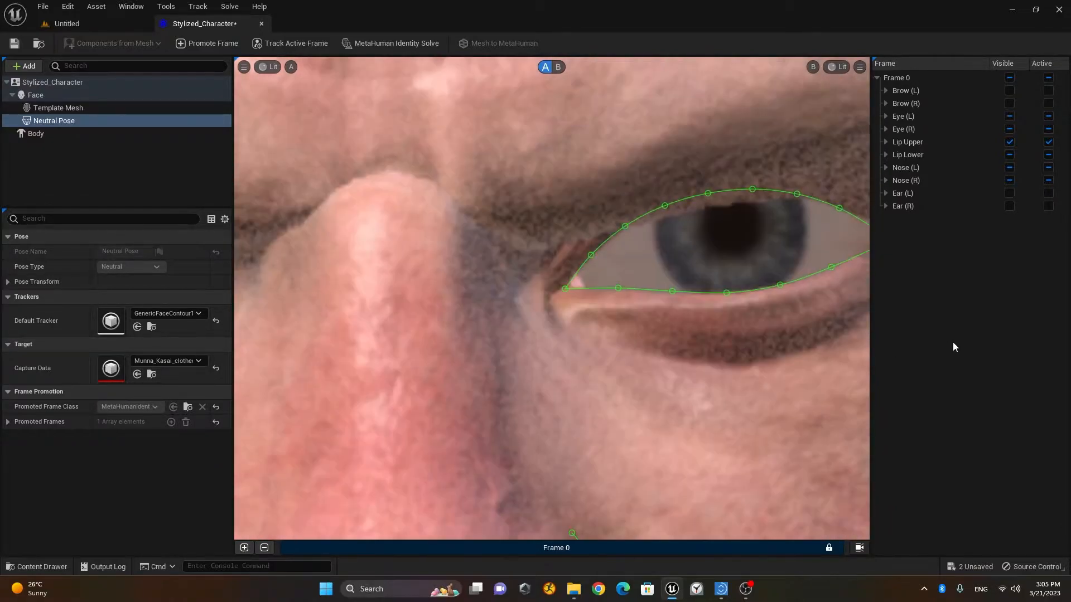
right_click_drag(405, 338, 986, 385)
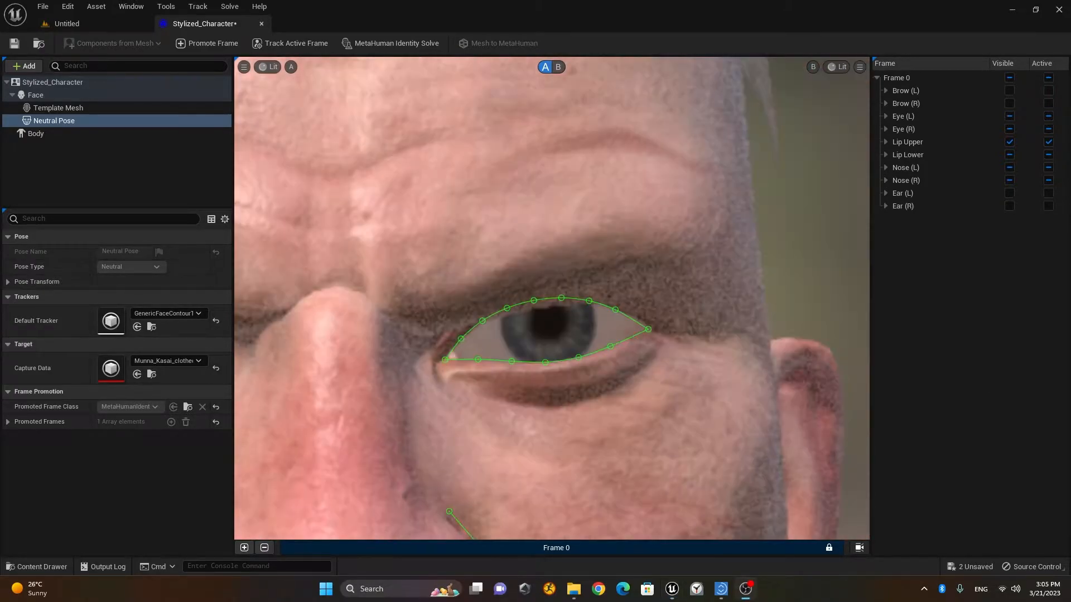
right_click_drag(397, 387, 785, 336)
left_click_drag(400, 263, 387, 274)
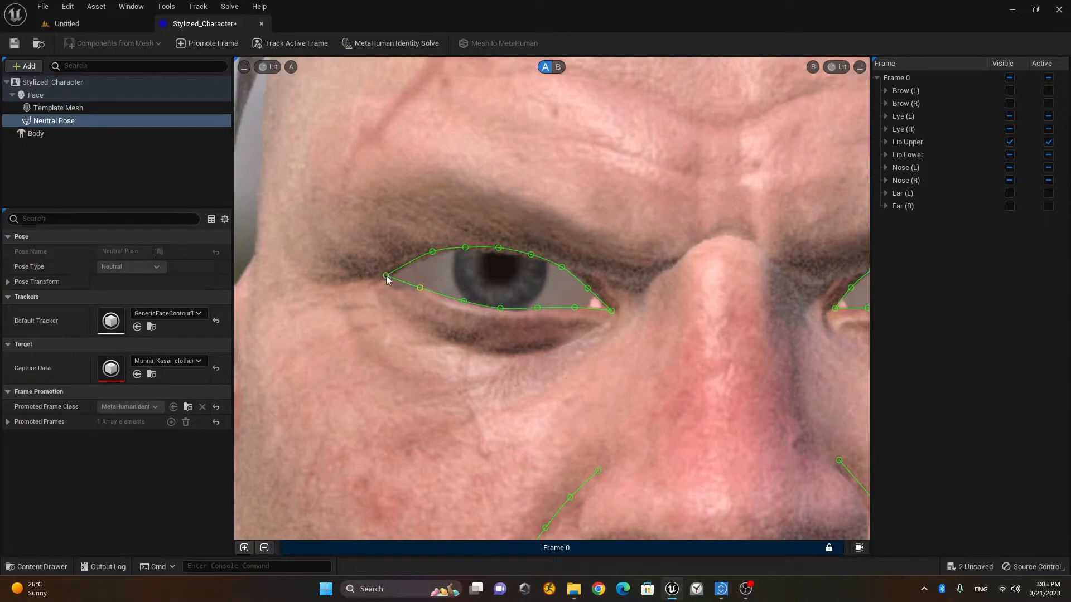
Step: Move the end markers of the lip contours onto the corners of the mouth
scroll(526, 349, "down", 10)
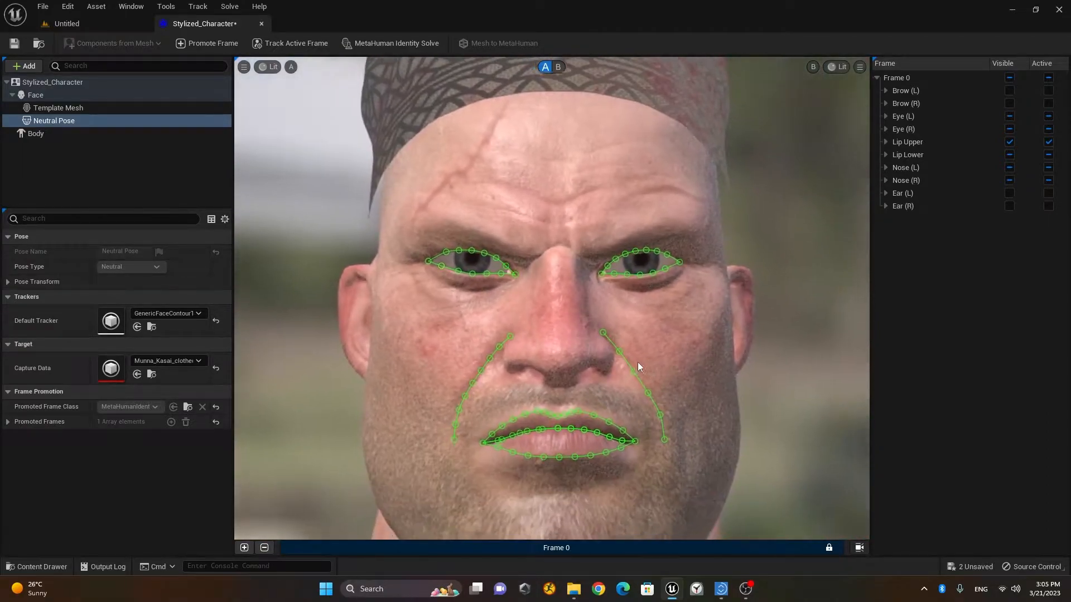
scroll(530, 349, "up", 4)
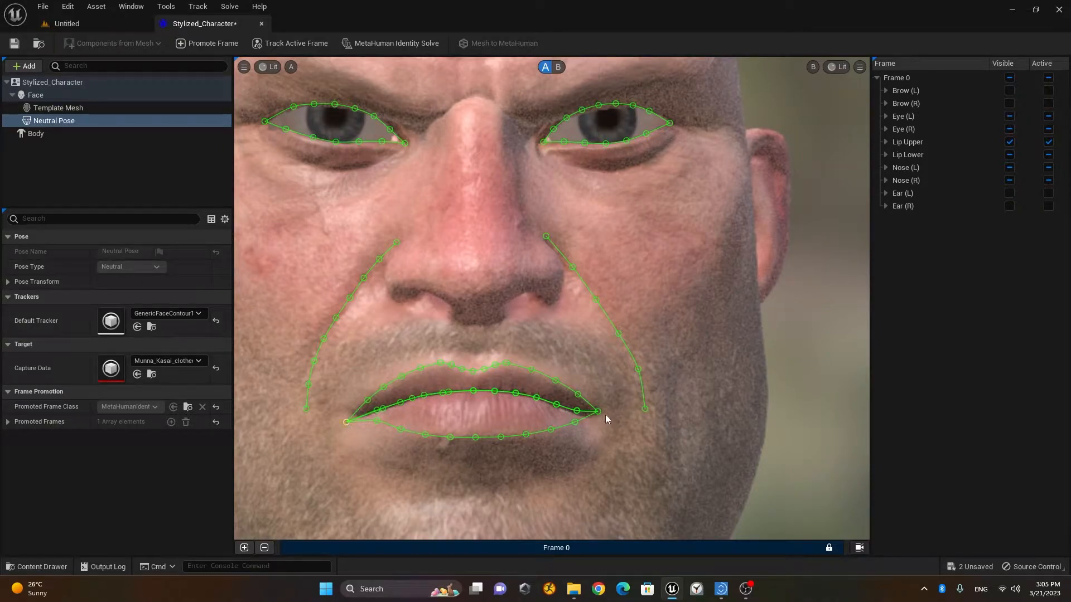
left_click_drag(598, 411, 600, 421)
Step: Make the Brow (L) and Brow (R) marker curves of Frame 0 visible and bring them into view
right_click_drag(654, 292, 688, 521)
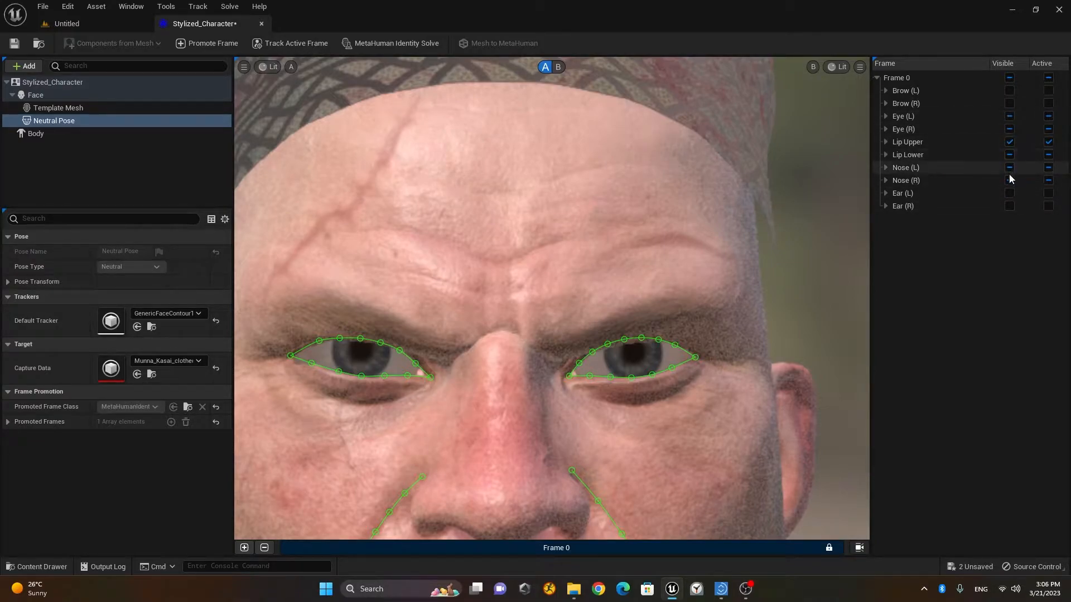
middle_click_drag(710, 329, 708, 167)
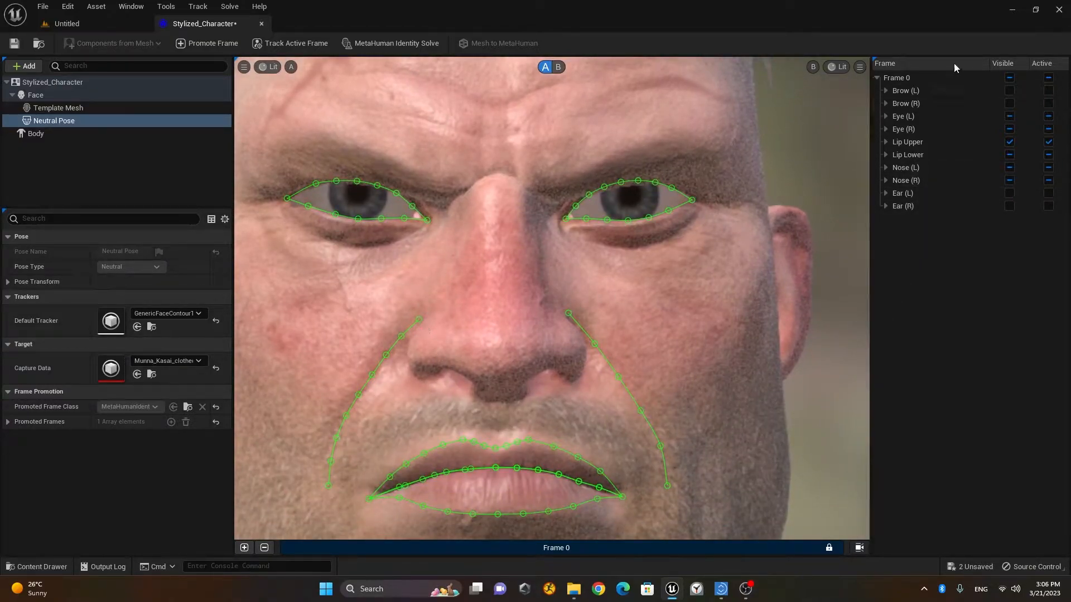
left_click(1009, 91)
left_click(1009, 103)
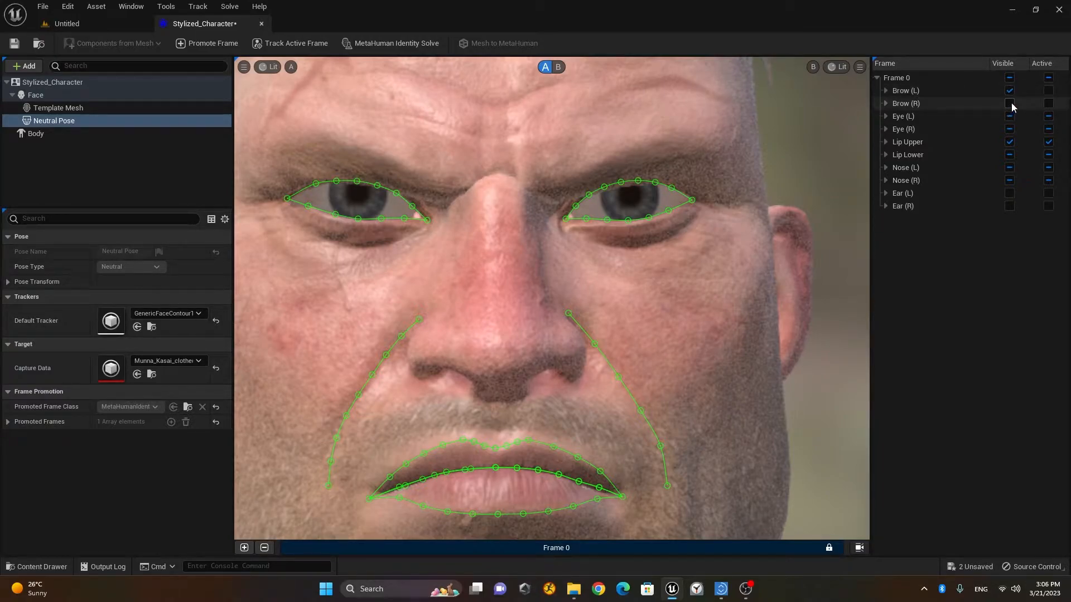
scroll(694, 257, "down", 8)
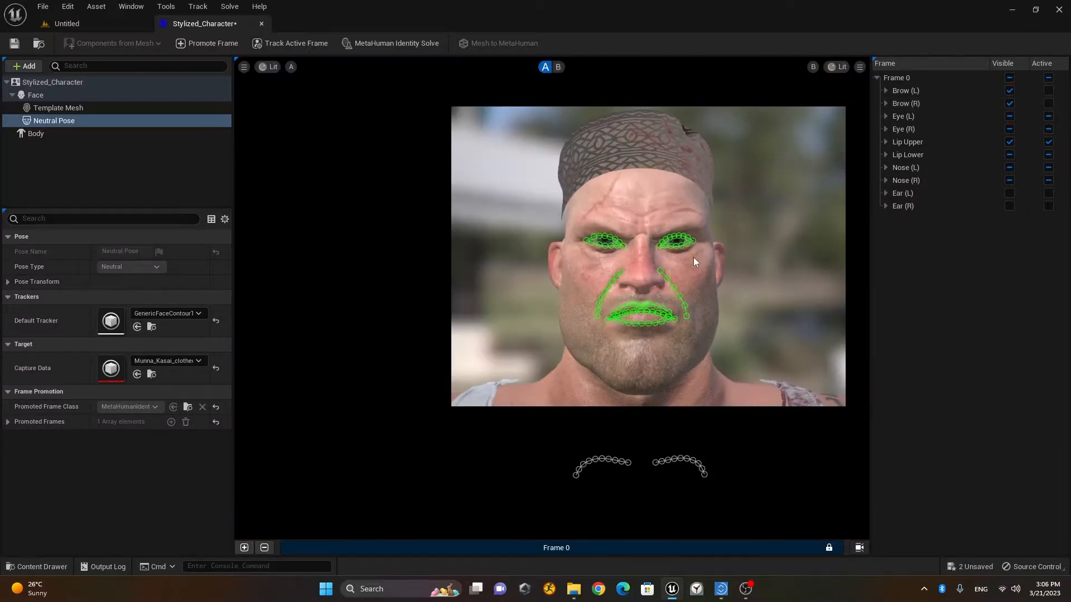
Step: Select the Brow Middle (L) and Brow Middle (R) curves together and move them up onto the lower edge of the portrait
scroll(691, 467, "up", 6)
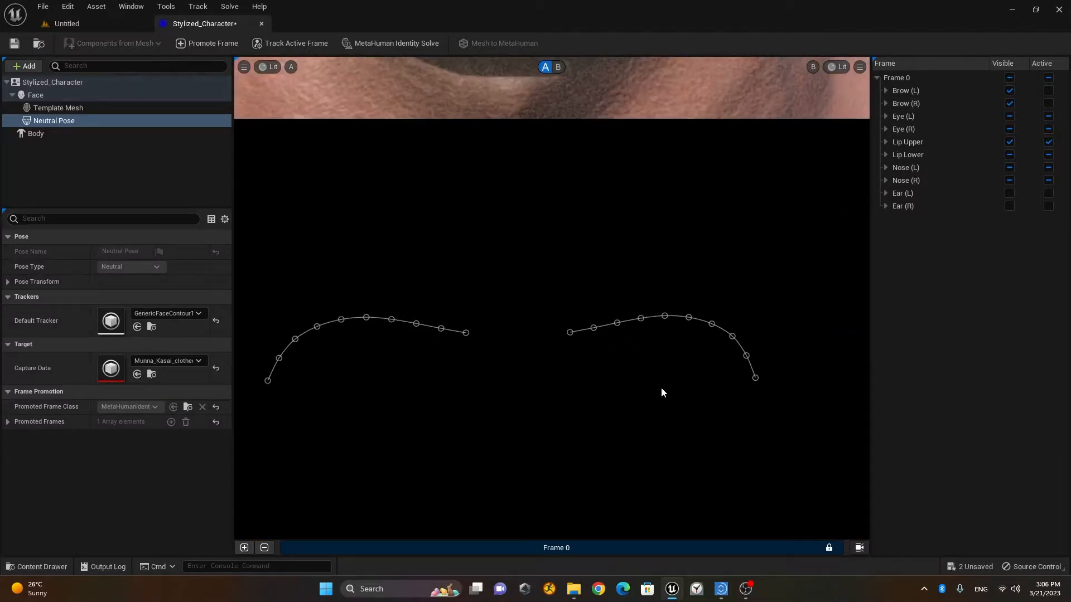
left_click(633, 322)
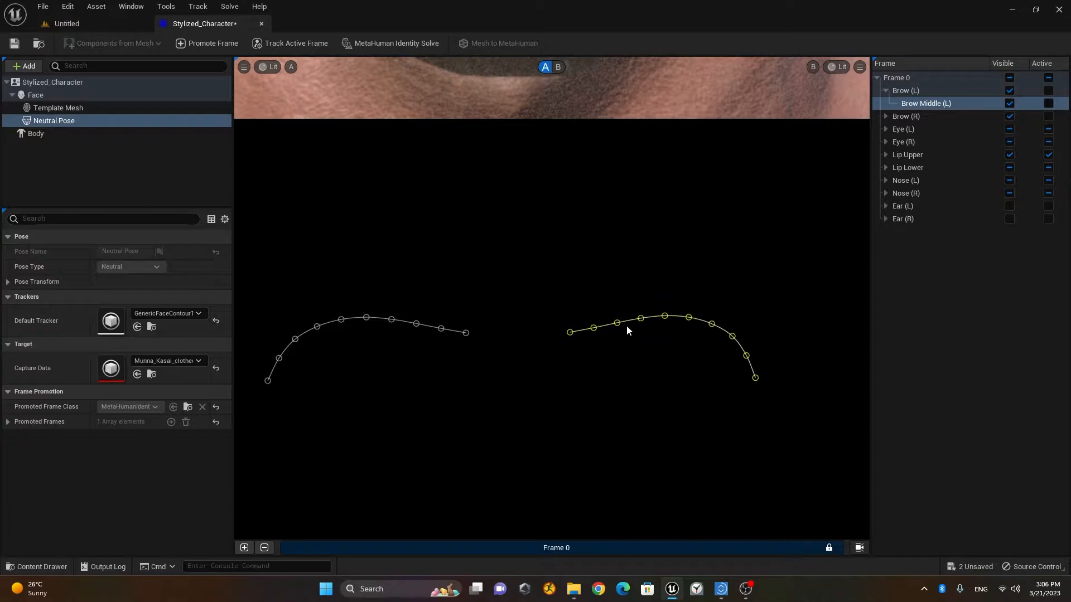
left_click(449, 334, "ctrl")
left_click_drag(451, 332, 444, 99)
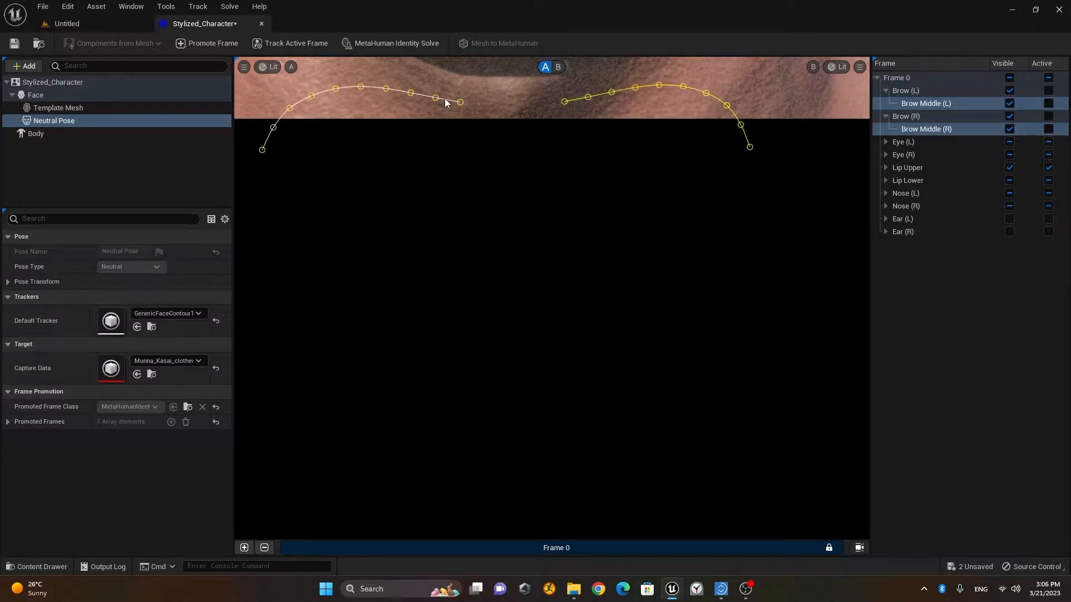
left_click(556, 199)
Step: Move both brow curves together from the neck up onto the chin, just below the lower lip
middle_click_drag(557, 287, 615, 424)
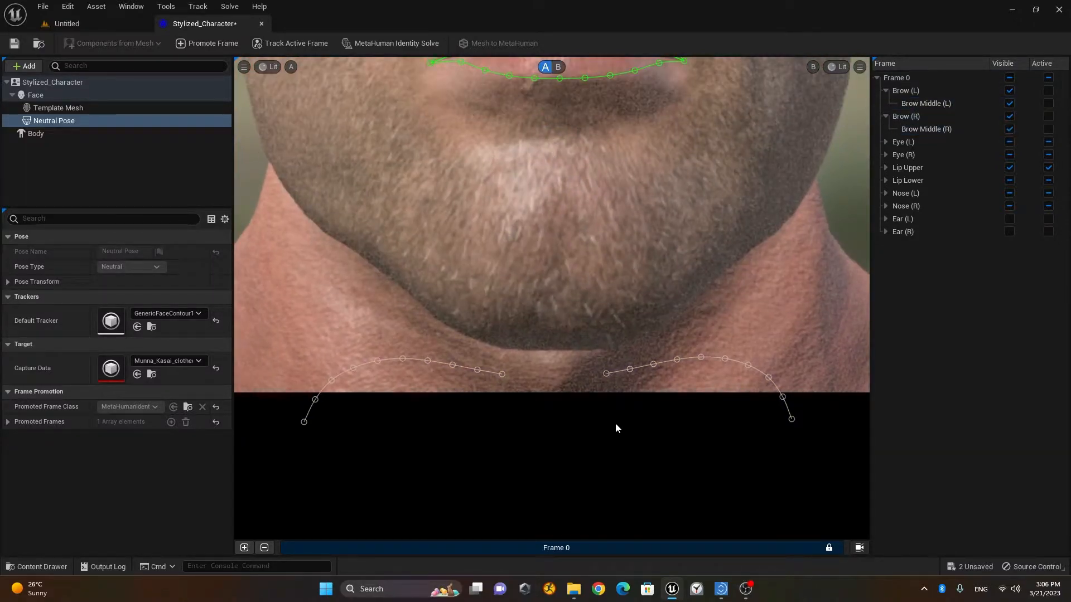
left_click(617, 370)
left_click(487, 373, "ctrl")
middle_click_drag(491, 370, 486, 260)
left_click_drag(487, 265, 488, 132)
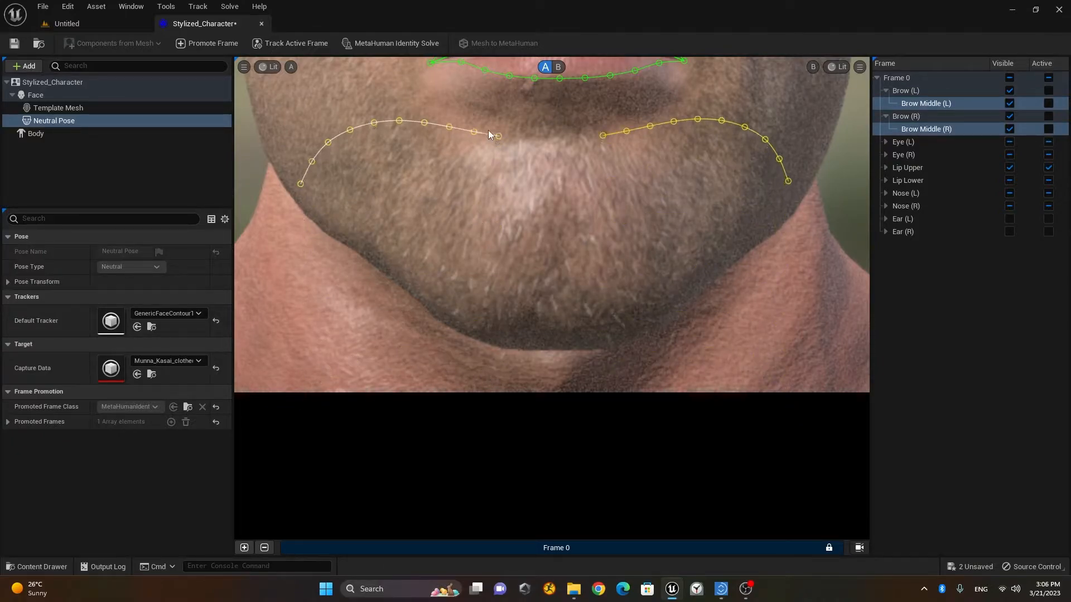
left_click(647, 380)
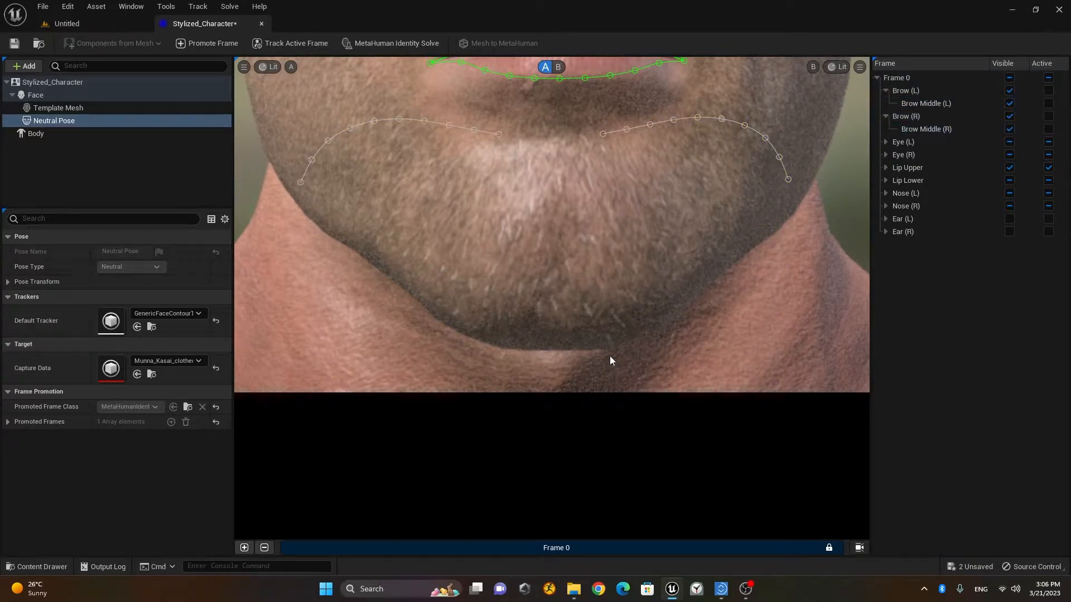
Step: Reselect both brow curves and move them together from the chin up to the level of the nostrils
middle_click_drag(624, 364, 643, 532)
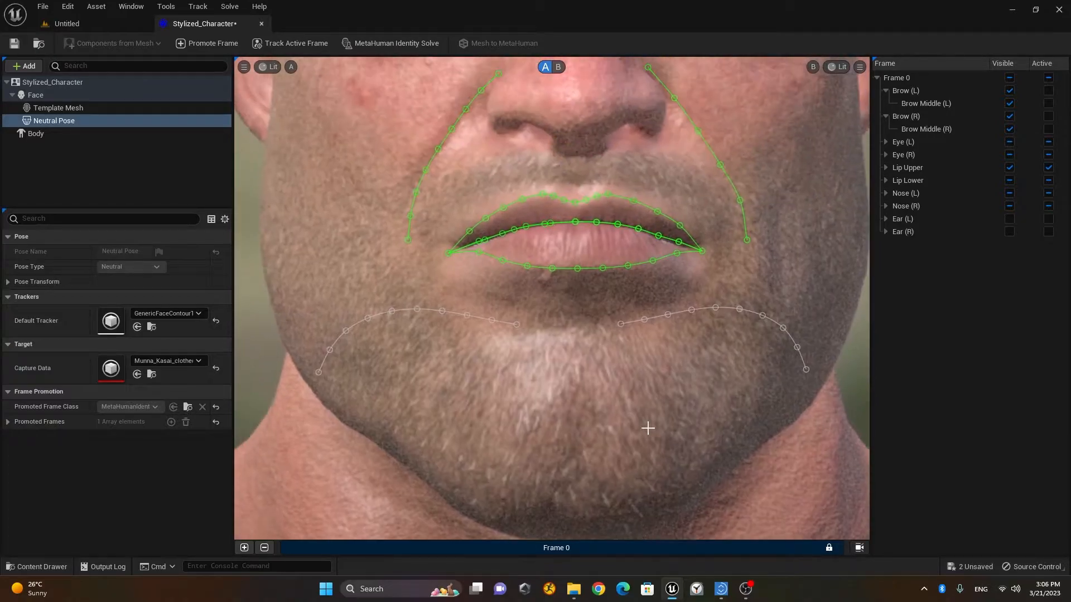
left_click(633, 320)
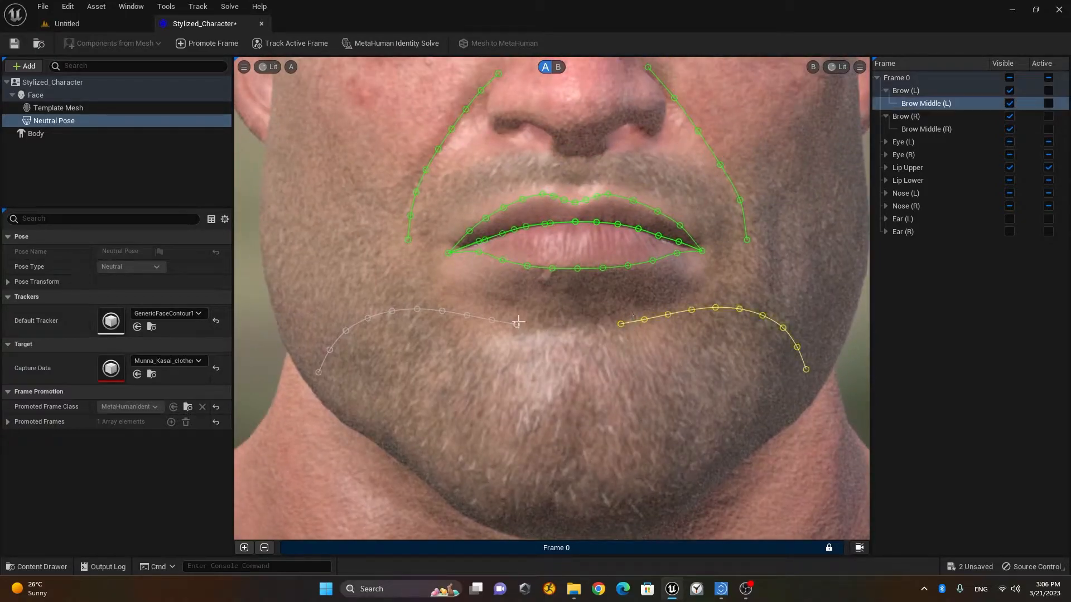
left_click(500, 320, "shift")
left_click(501, 290)
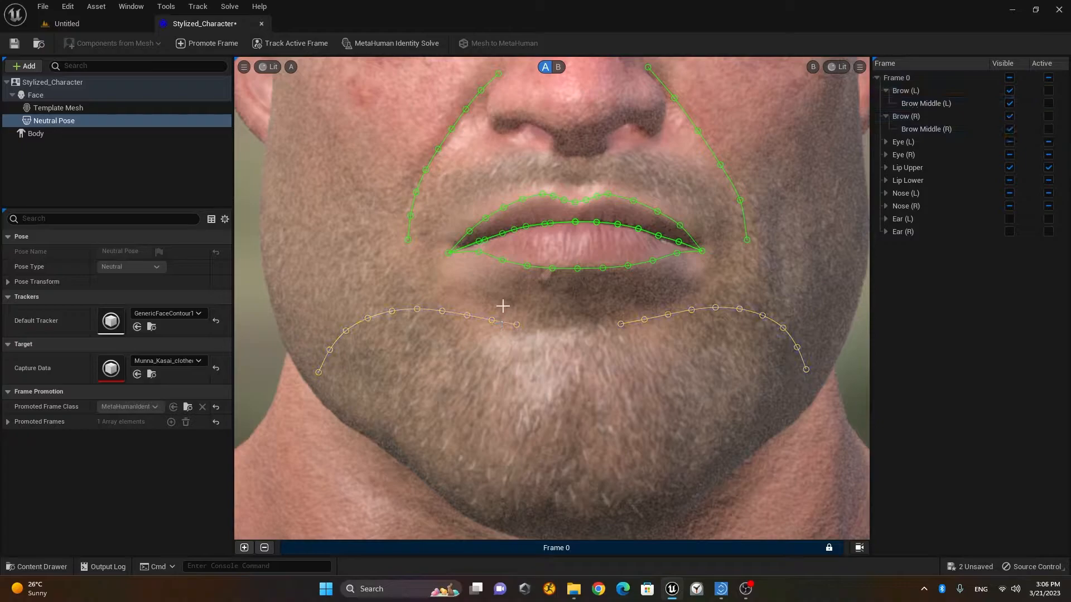
left_click(507, 322)
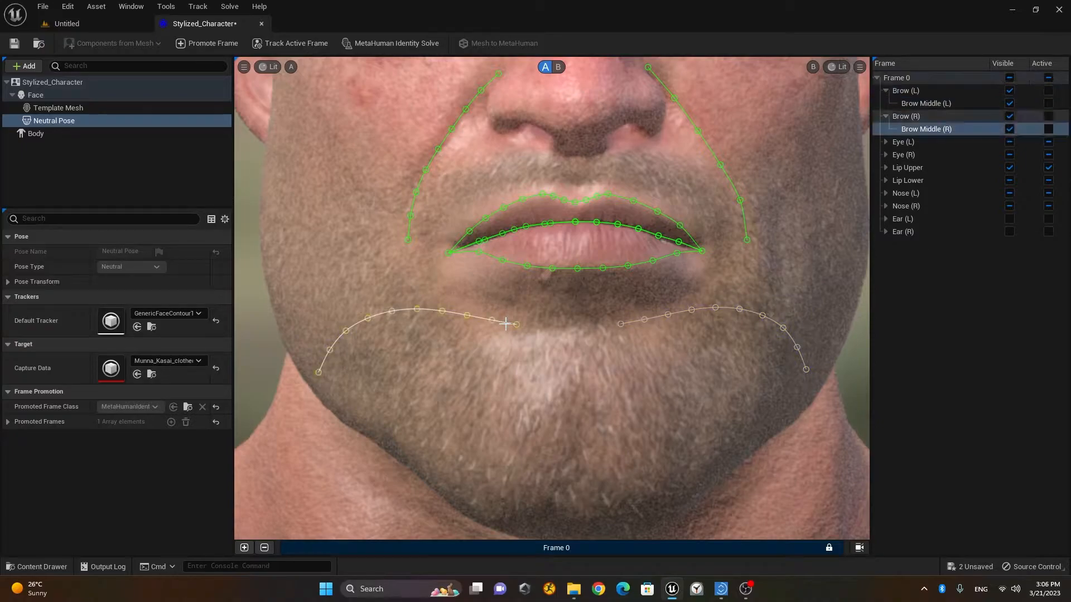
left_click(635, 323, "shift")
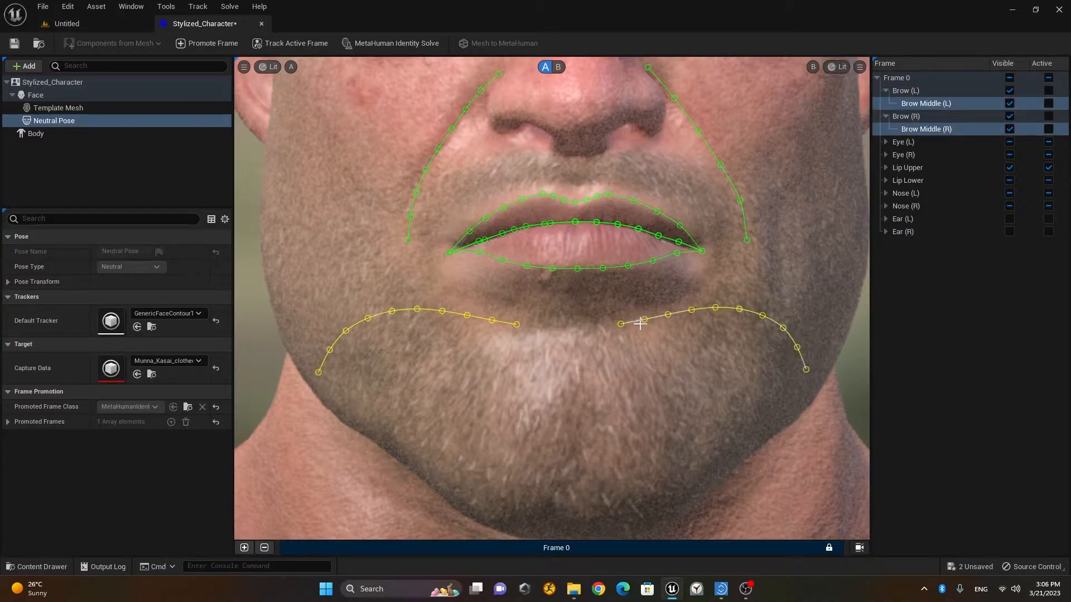
left_click_drag(632, 322, 645, 116)
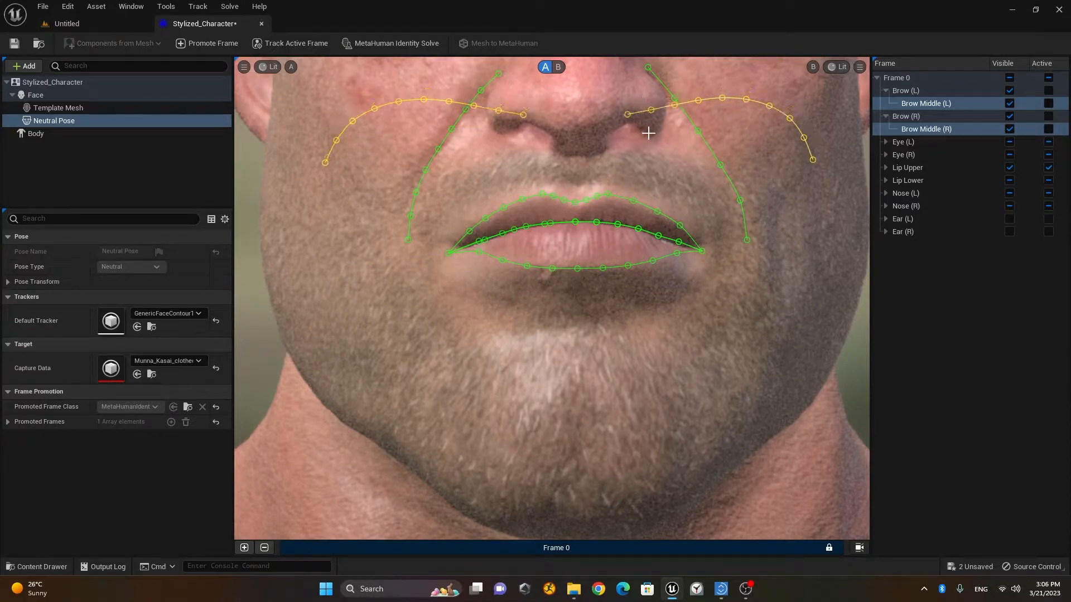
scroll(676, 148, "down", 2)
left_click(681, 184)
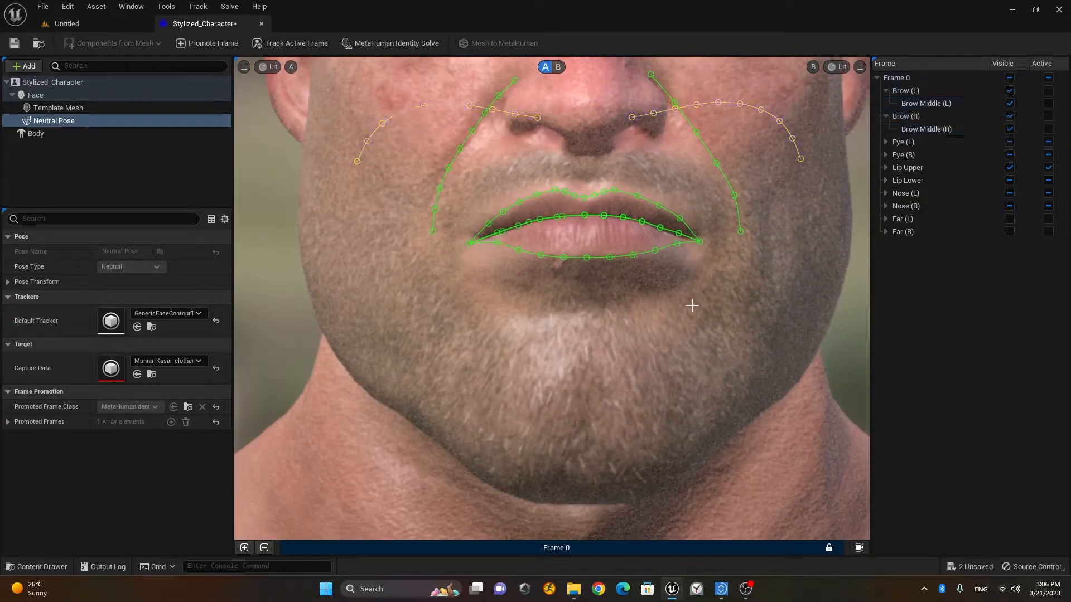
Step: Place the Brow Middle (L) curve above the character's left eye and the Brow Middle (R) curve above the right eye
scroll(781, 334, "down", 3)
middle_click_drag(788, 351, 770, 399)
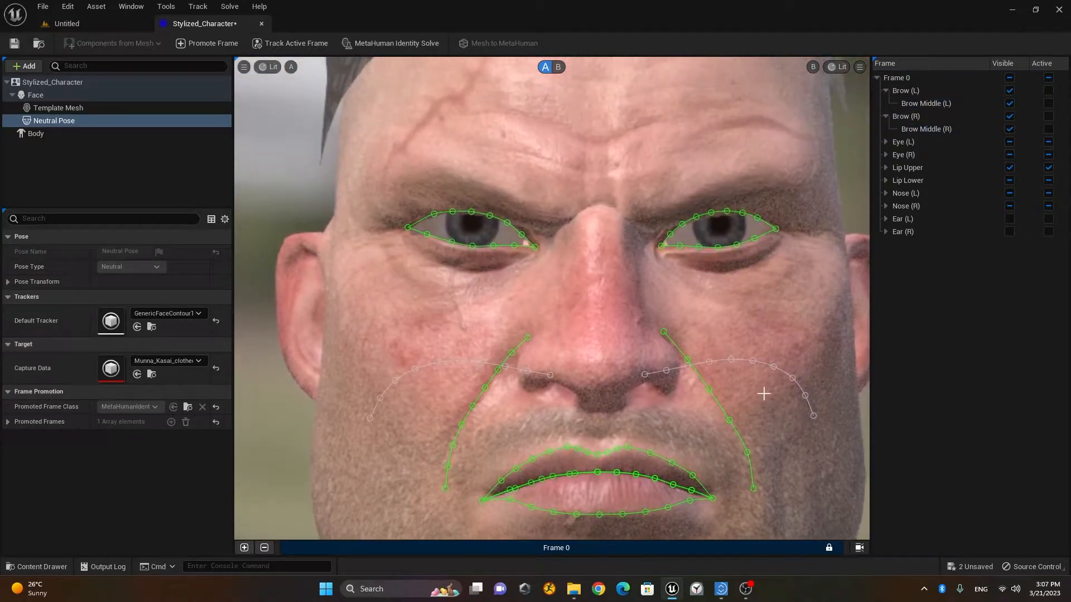
left_click(717, 361)
left_click_drag(720, 361, 700, 166)
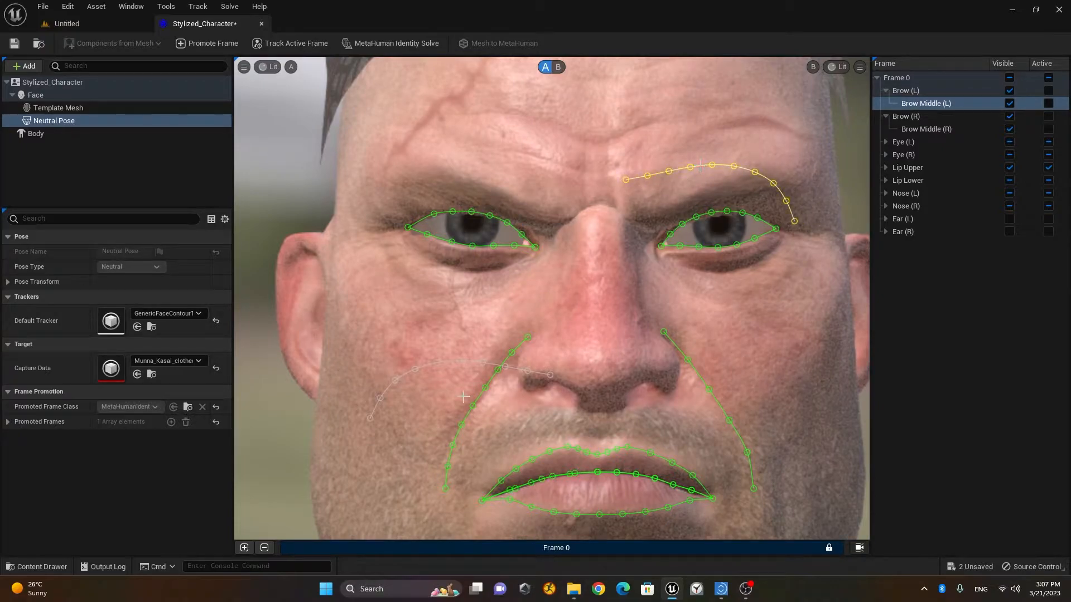
left_click_drag(519, 372, 563, 179)
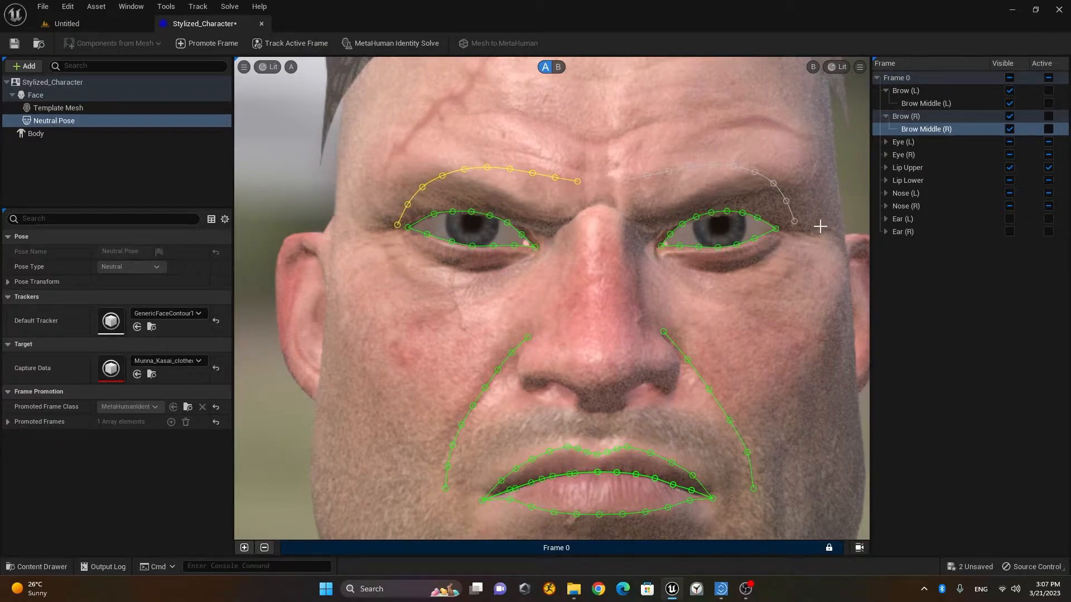
Step: Fit the inner markers of the Brow (L) curve to the upper edge of the character's left eyebrow, starting beside the nose bridge
scroll(757, 151, "up", 4)
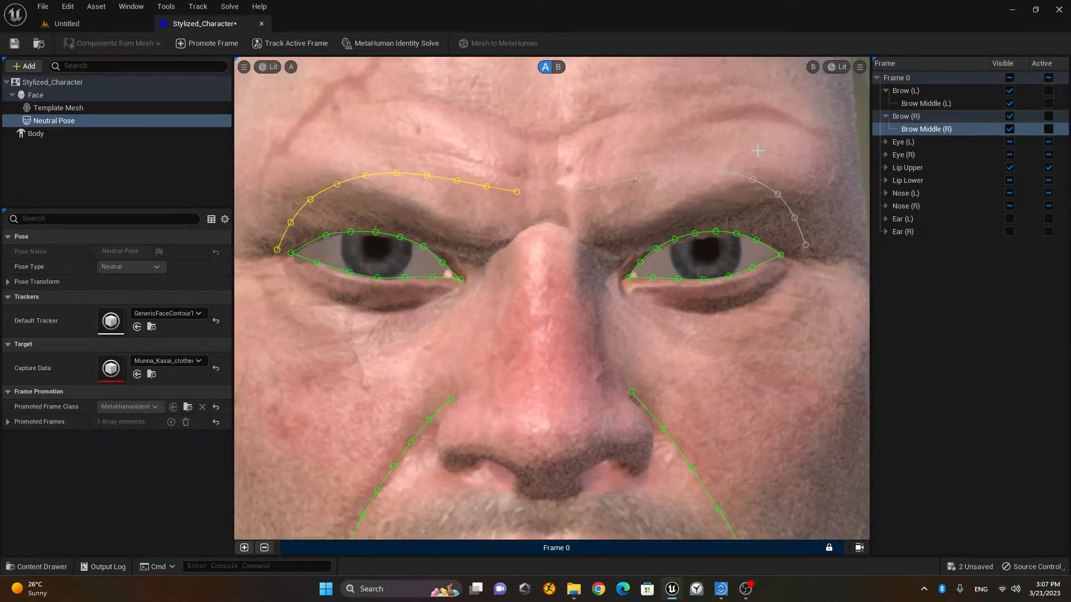
scroll(757, 150, "up", 1)
left_click_drag(741, 400, 653, 400)
left_click_drag(410, 207, 431, 284)
left_click_drag(452, 199, 476, 259)
left_click_drag(494, 192, 519, 238)
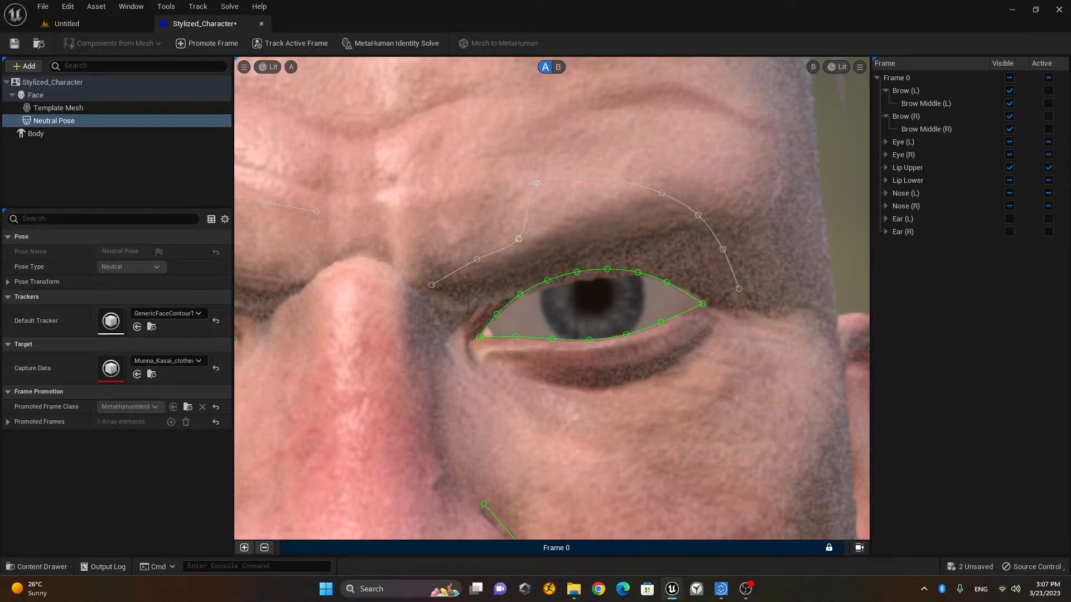
left_click_drag(537, 184, 553, 222)
left_click_drag(586, 178, 593, 205)
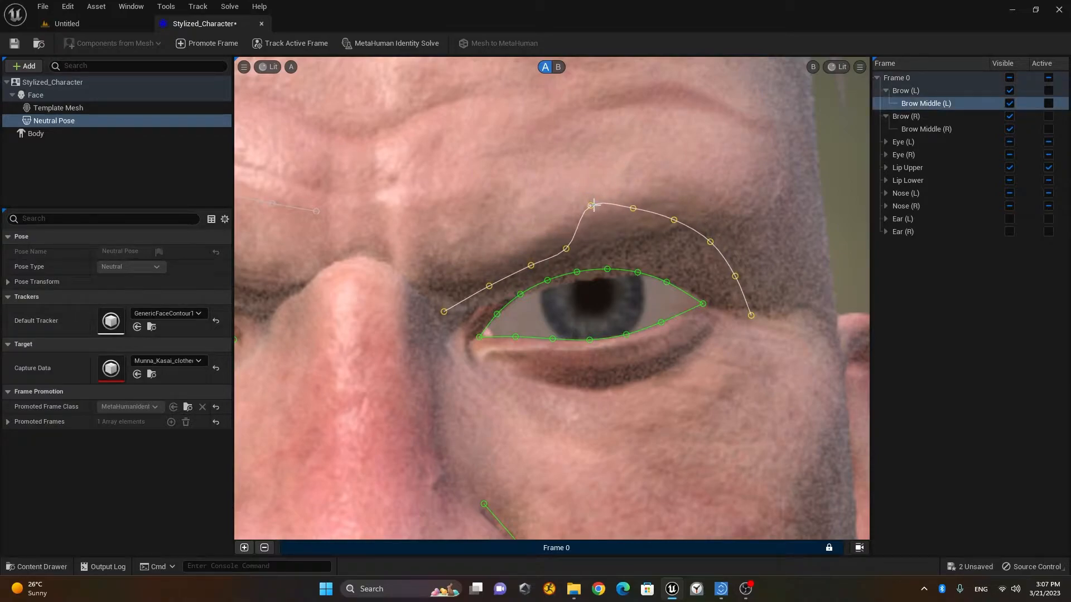
key("ctrl+z")
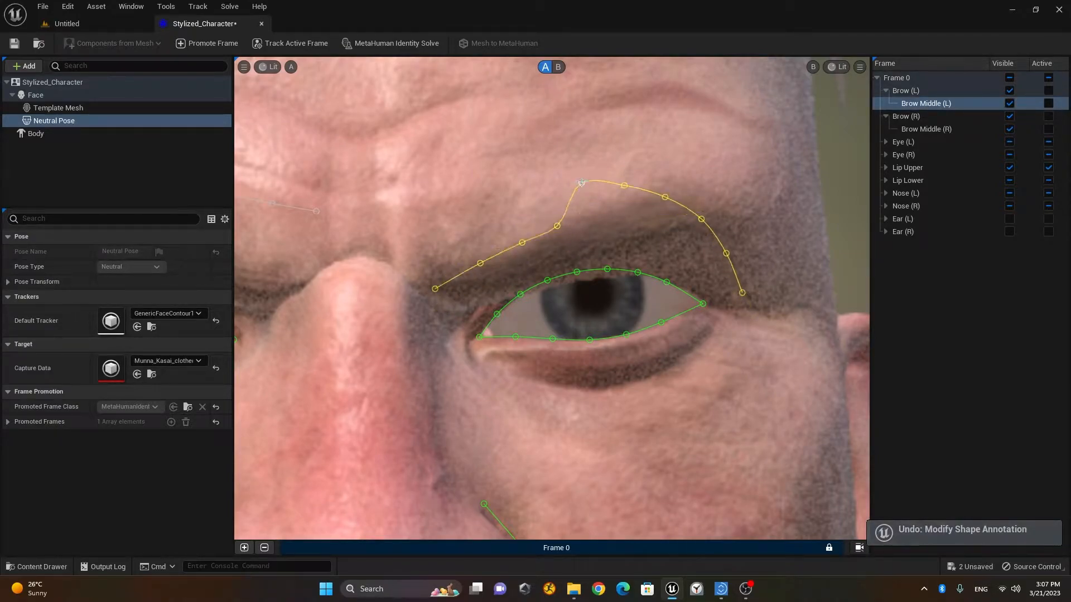
left_click(846, 191)
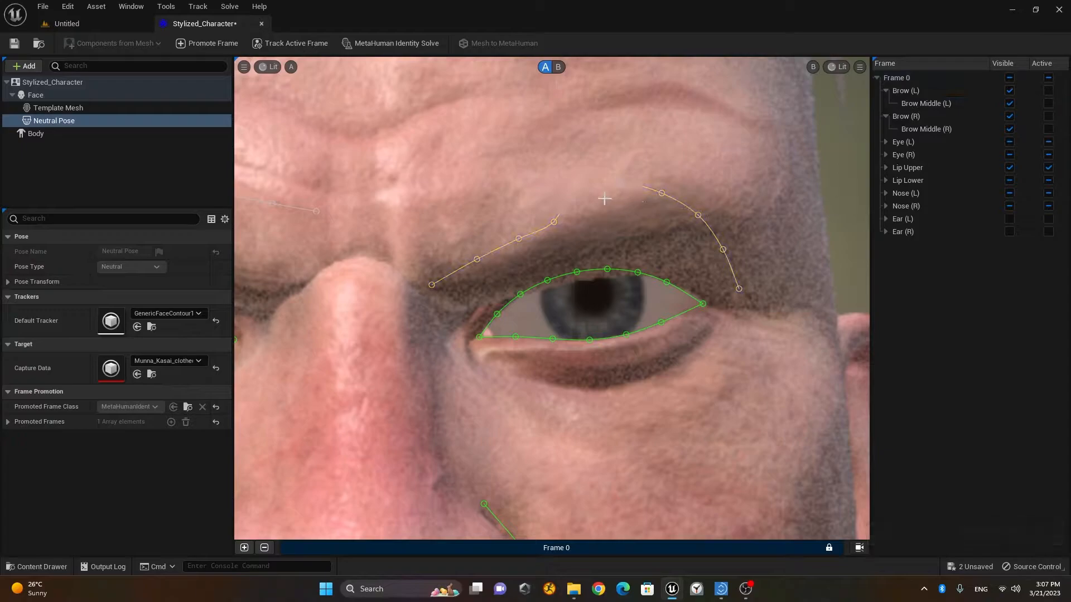
Step: Fit the middle and outer markers of the Brow (L) curve along the upper edge of the left eyebrow to its outer end
left_click_drag(580, 178, 591, 207)
left_click_drag(623, 182, 663, 199)
left_click_drag(740, 288, 695, 201)
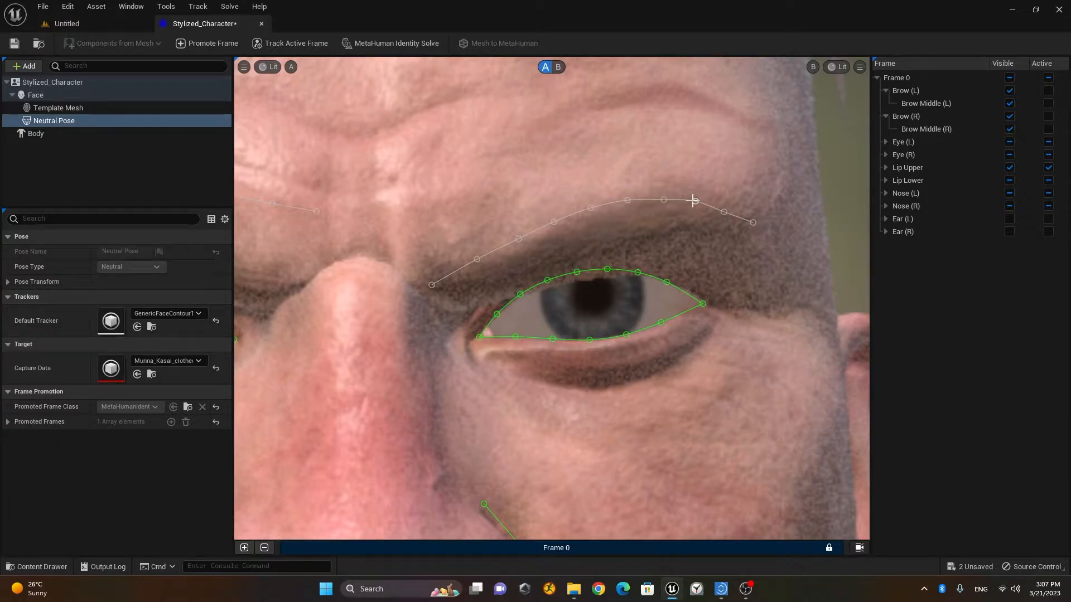
left_click(693, 200)
left_click_drag(663, 198, 663, 195)
left_click_drag(754, 225, 751, 229)
Step: Fit the inner and middle markers of the Brow (R) curve to the upper edge of the character's right eyebrow
right_click_drag(432, 352, 590, 351)
scroll(500, 326, "down", 2)
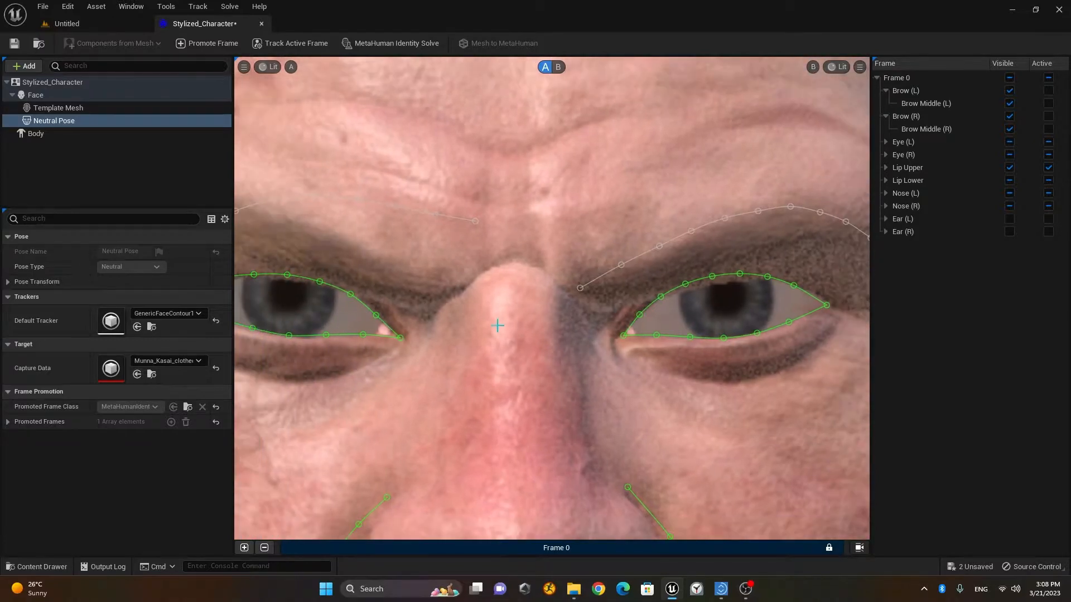
left_click_drag(478, 233, 458, 290)
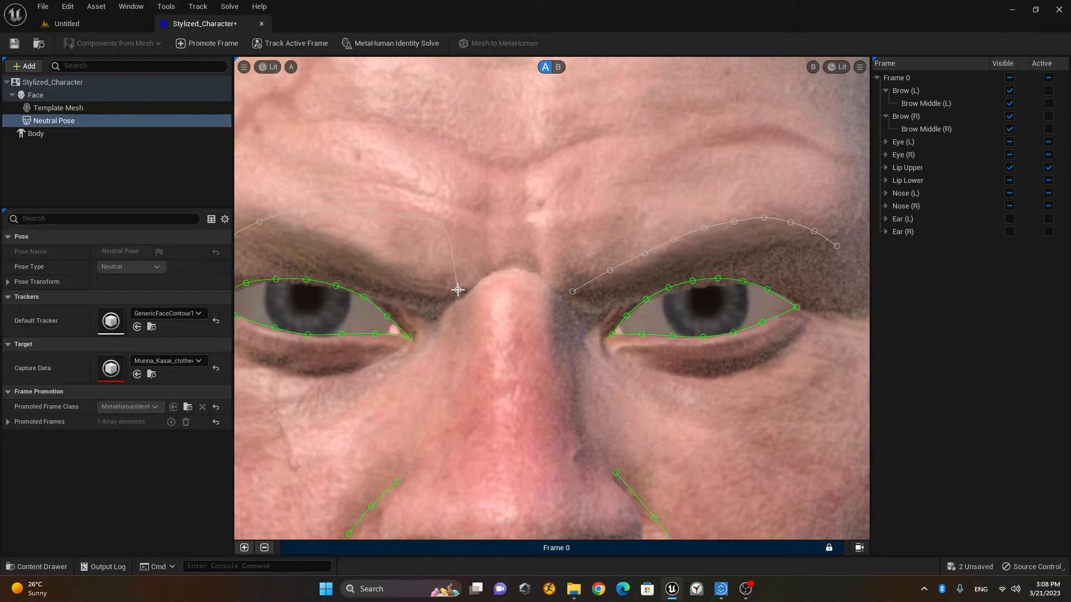
left_click_drag(441, 225, 425, 277)
middle_click_drag(446, 331, 519, 333)
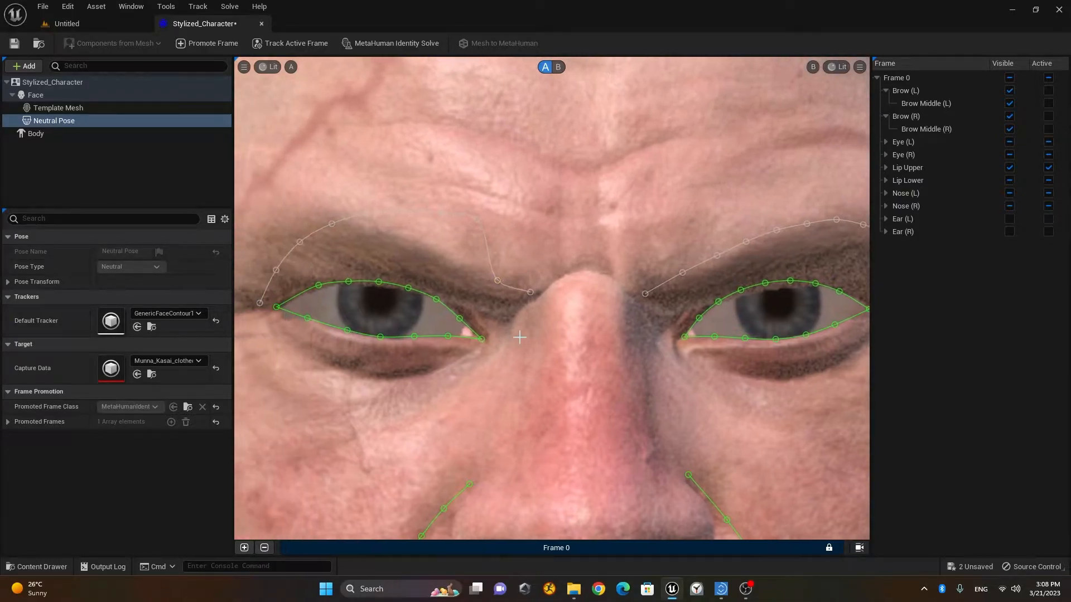
left_click_drag(477, 220, 463, 269)
left_click_drag(440, 212, 422, 247)
left_click_drag(404, 210, 321, 242)
Step: Raise the outer markers of the Brow (R) curve onto the right eyebrow's outer end and smooth its remaining markers along the edge
scroll(507, 294, "down", 1)
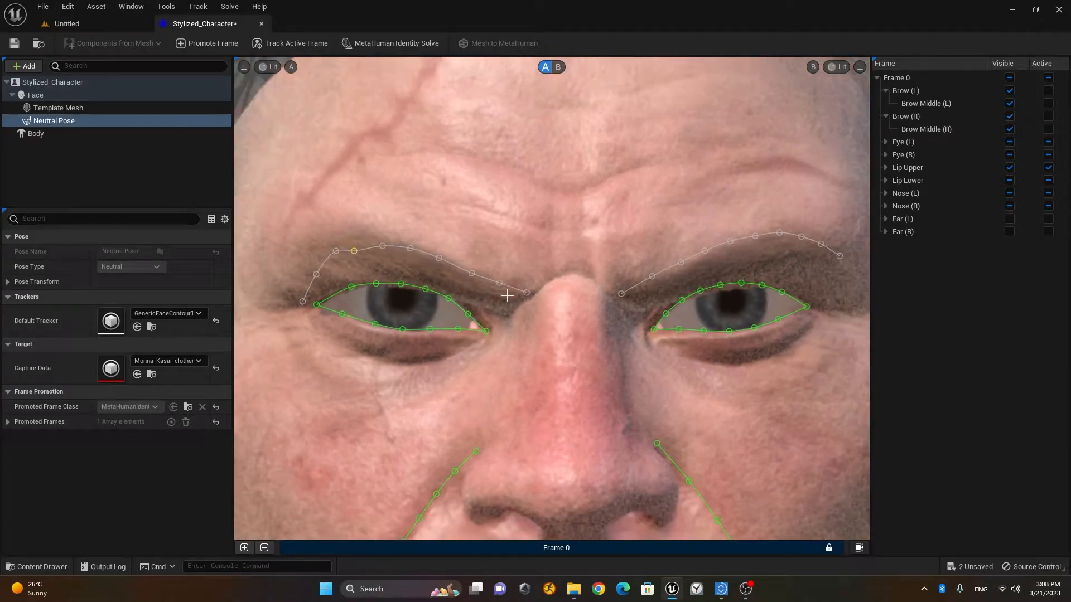
left_click_drag(301, 302, 383, 241)
left_click_drag(472, 273, 472, 269)
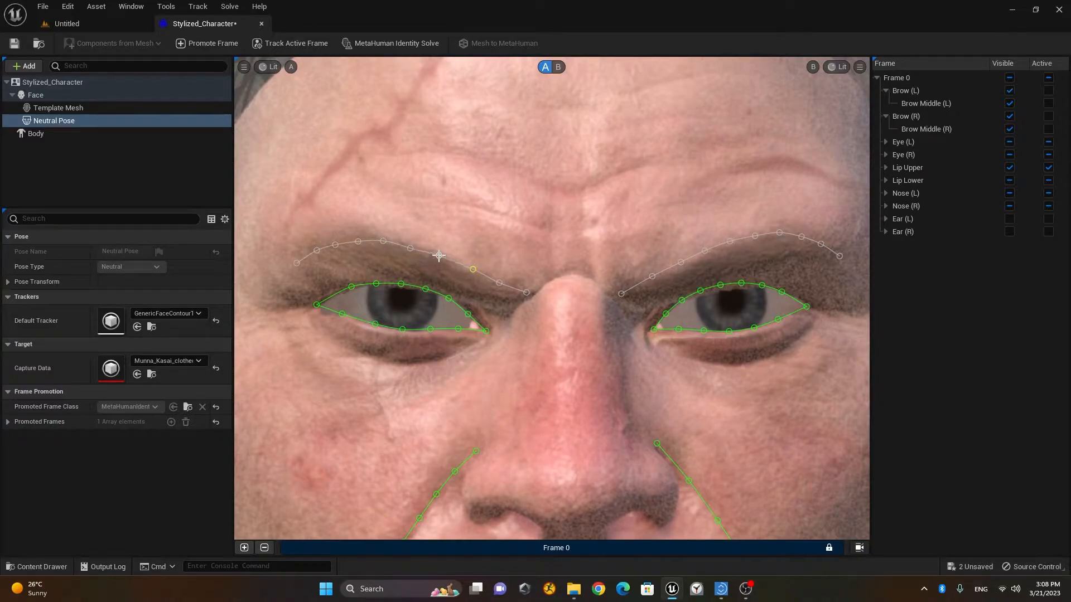
left_click_drag(410, 249, 359, 239)
scroll(545, 301, "up", 6)
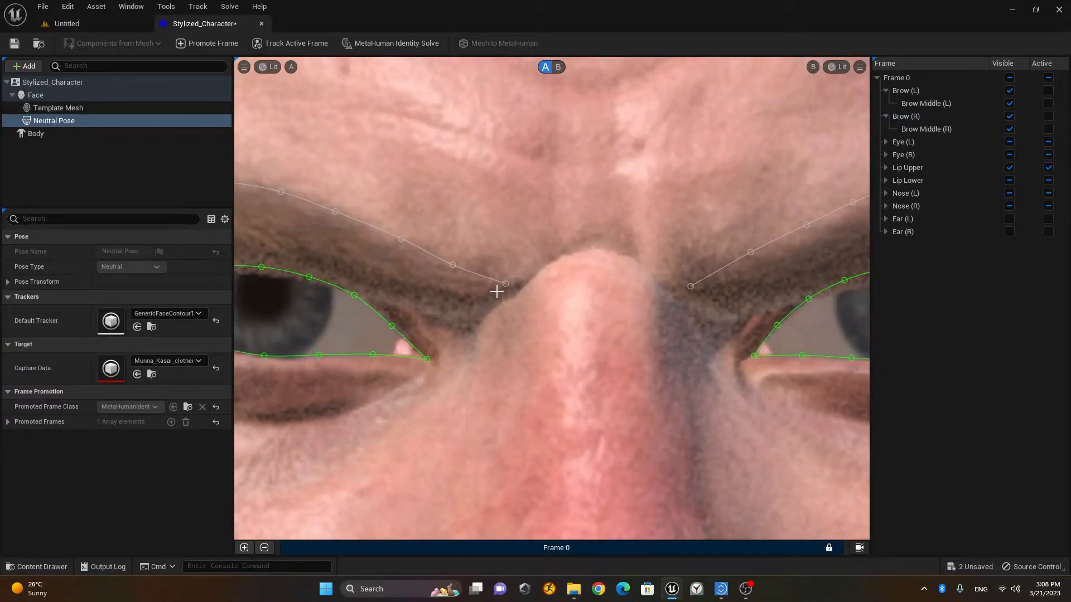
left_click_drag(503, 285, 501, 287)
scroll(480, 309, "down", 5)
scroll(481, 308, "down", 3)
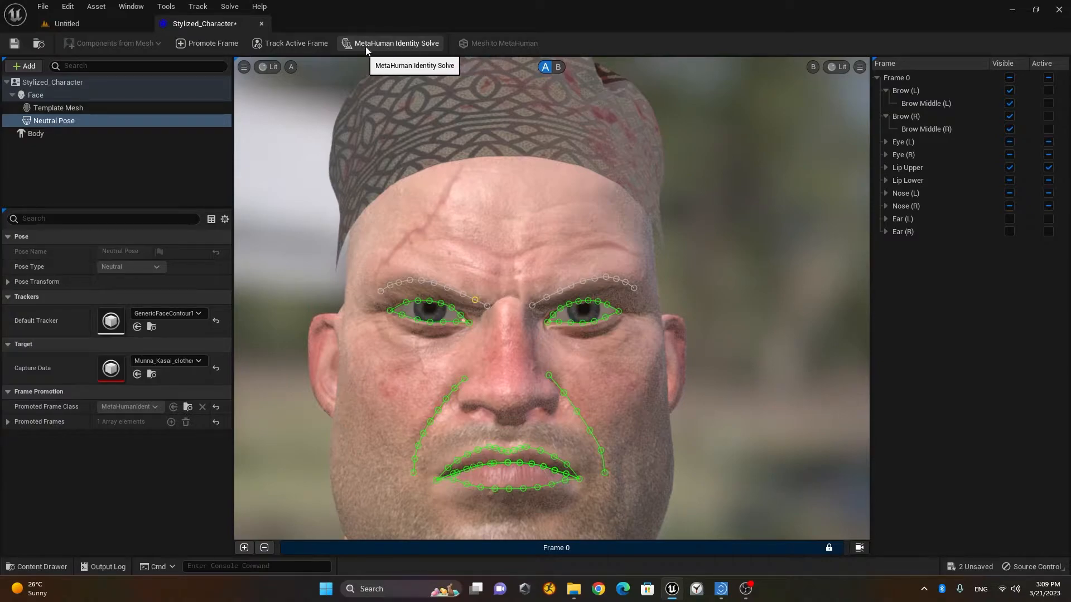
Step: Run the MetaHuman Identity Solve and show the fitted template mesh in view B
left_click(401, 46)
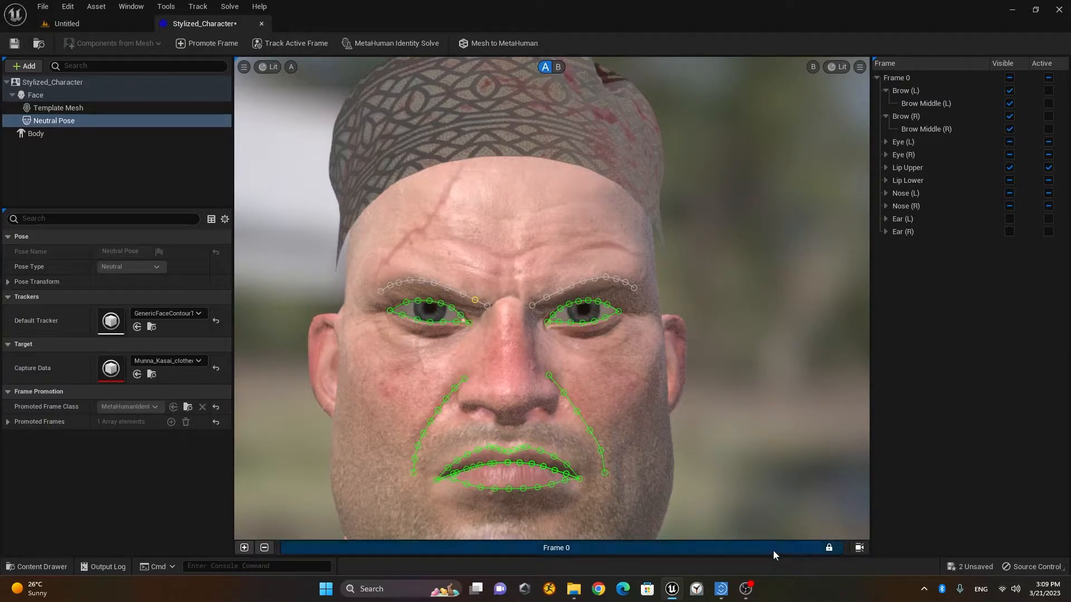
left_click(558, 67)
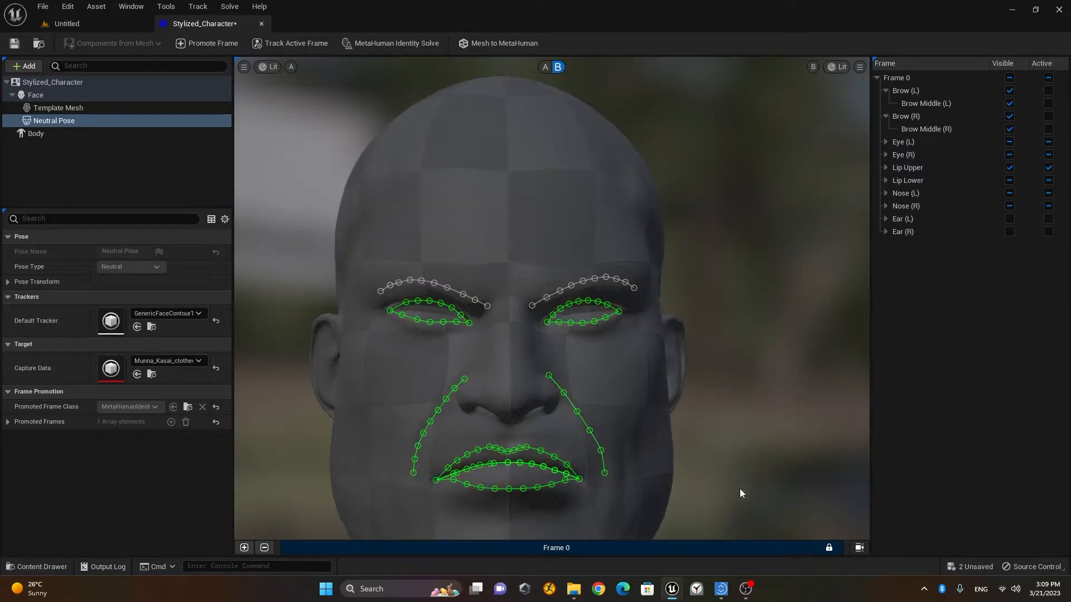
Step: Unlock the camera of Frame 0 and turn the view to examine the fitted head from an angle
right_click(798, 548)
left_click(835, 509)
left_click_drag(658, 375, 705, 396)
left_click_drag(622, 418, 533, 368)
Step: Try the Lighting Only view mode with the EV100 exposure set to about 5.5, and return to Lit
left_click(271, 67)
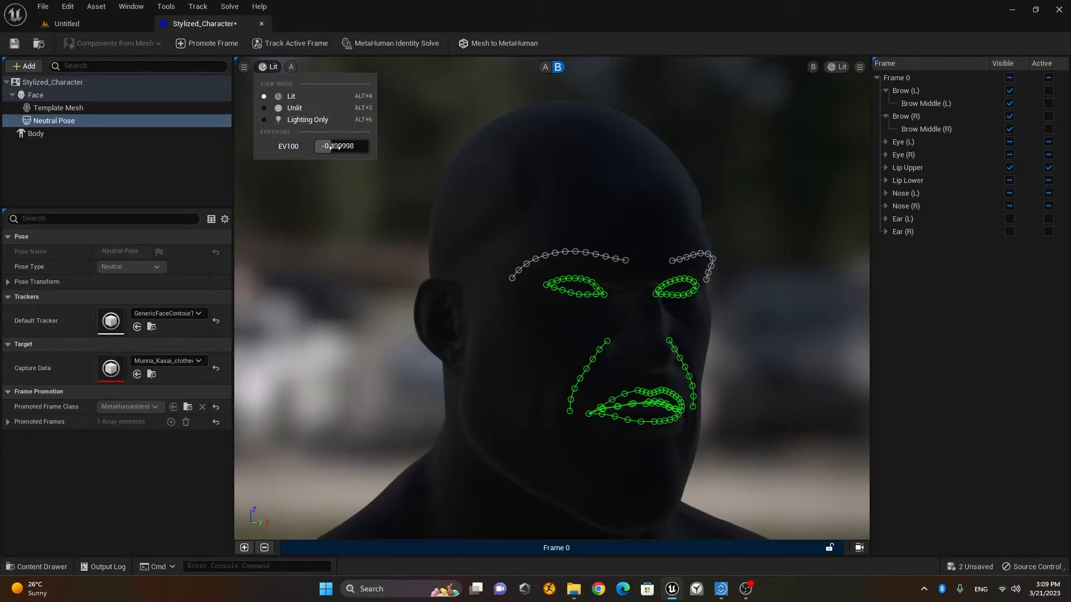
mouse_move(329, 147)
left_mouse_down()
mouse_move(365, 146)
mouse_move(342, 146)
left_mouse_up()
left_click(294, 120)
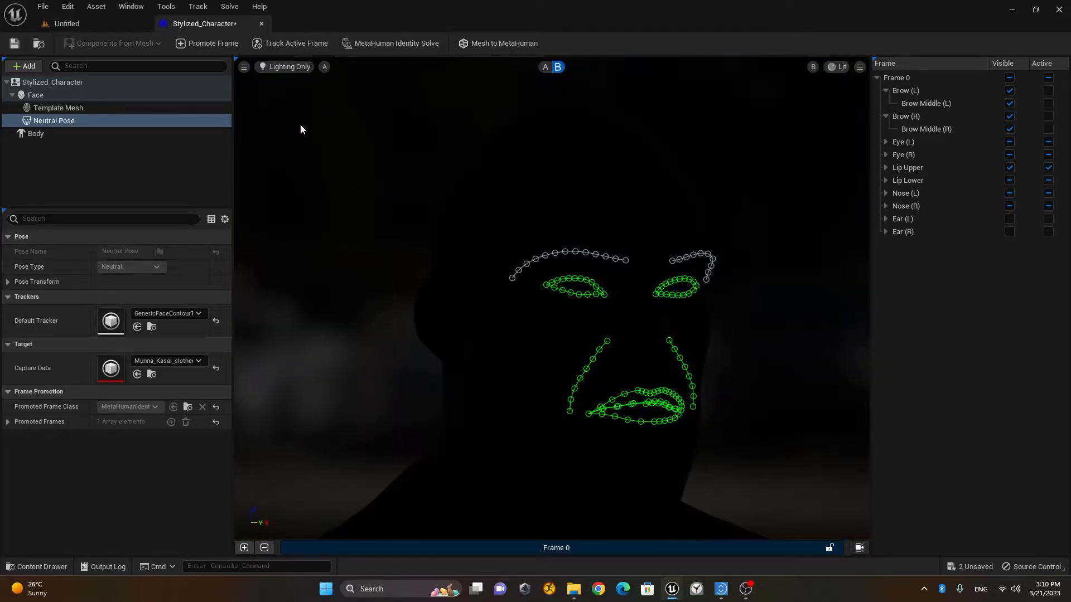
left_click(289, 67)
left_click(287, 97)
Step: Adjust the viewport's EV100 exposure and switch its view mode to Unlit
left_click(273, 67)
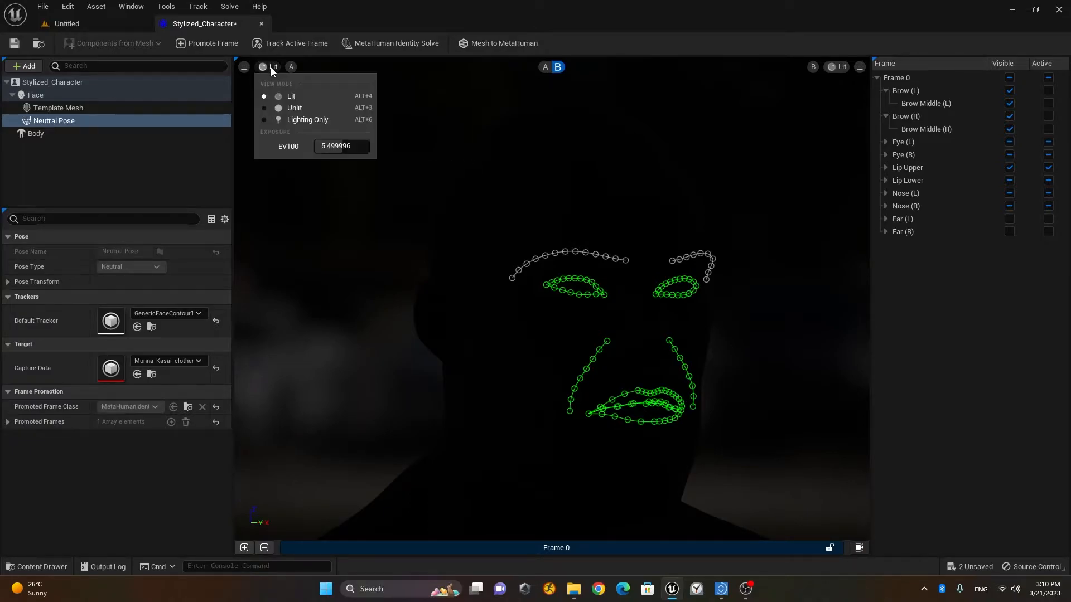
mouse_move(341, 146)
left_mouse_down()
mouse_move(329, 146)
mouse_move(346, 146)
left_mouse_up()
left_click(294, 108)
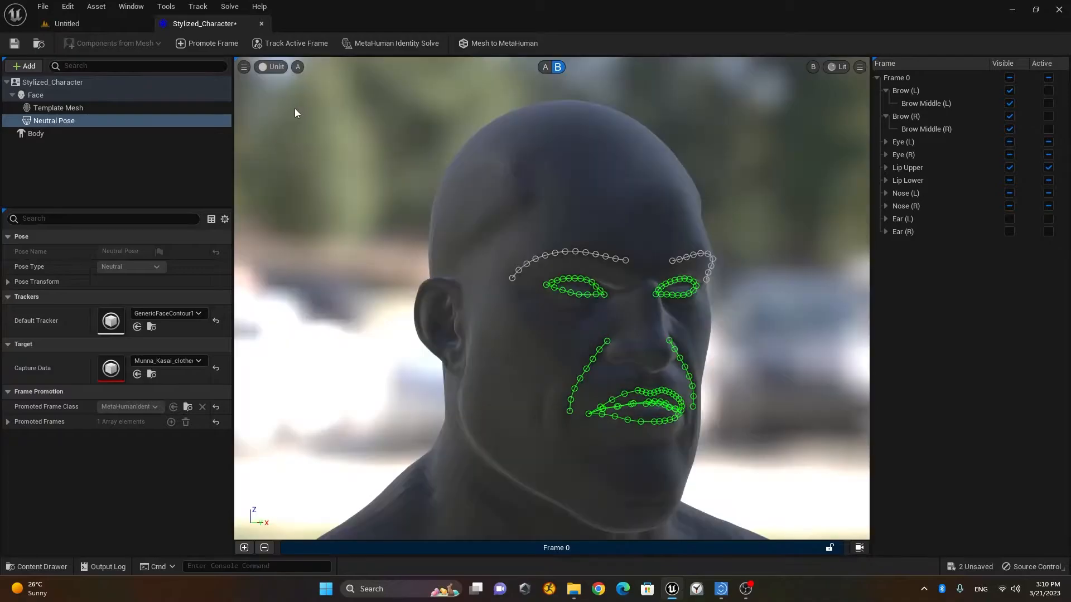
Step: Examine the fitted head from several angles and compare view A with view B from the front
left_click_drag(721, 361, 634, 361)
left_click_drag(545, 354, 549, 354)
mouse_move(645, 405)
right_mouse_down()
mouse_move(644, 371)
mouse_move(644, 404)
right_mouse_up()
left_click_drag(645, 406, 714, 371)
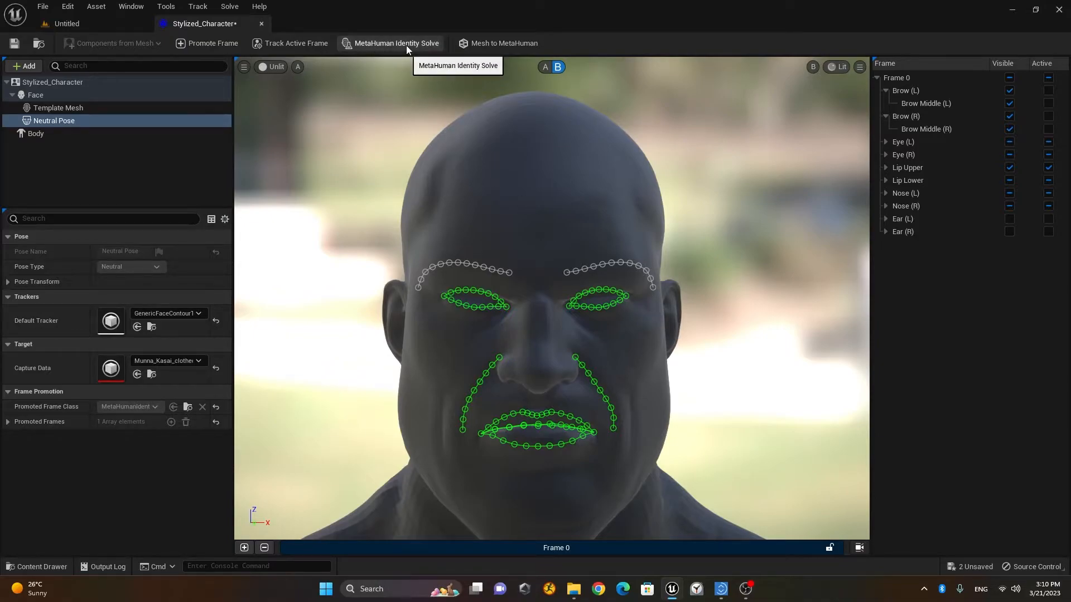
left_click(545, 67)
left_click(558, 67)
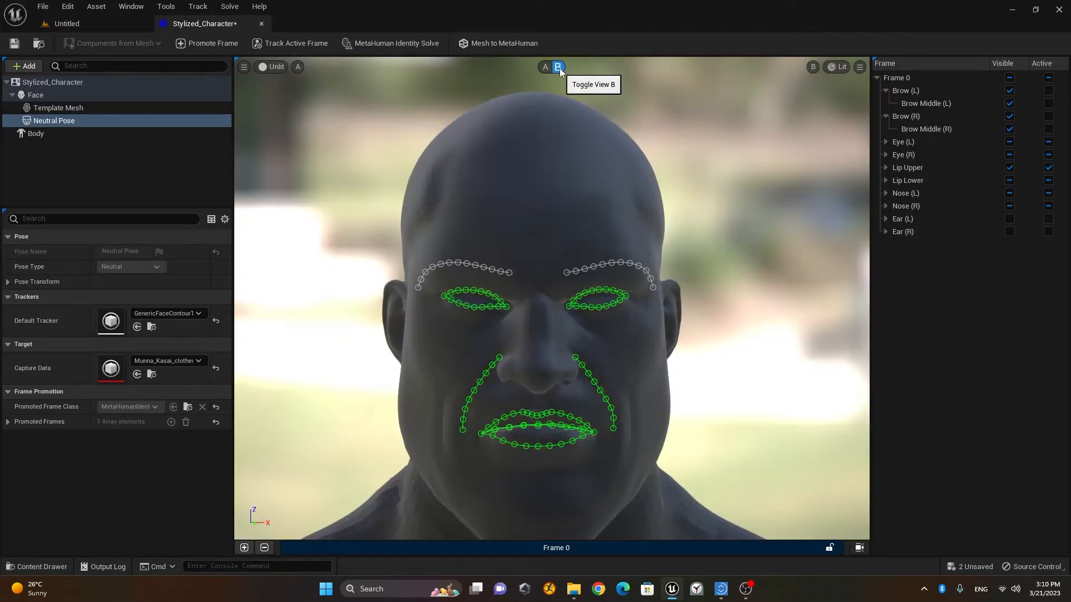
Step: Set the MetaHuman's Body to the maximum height and choose the heavyset male body type preset
left_click(499, 45)
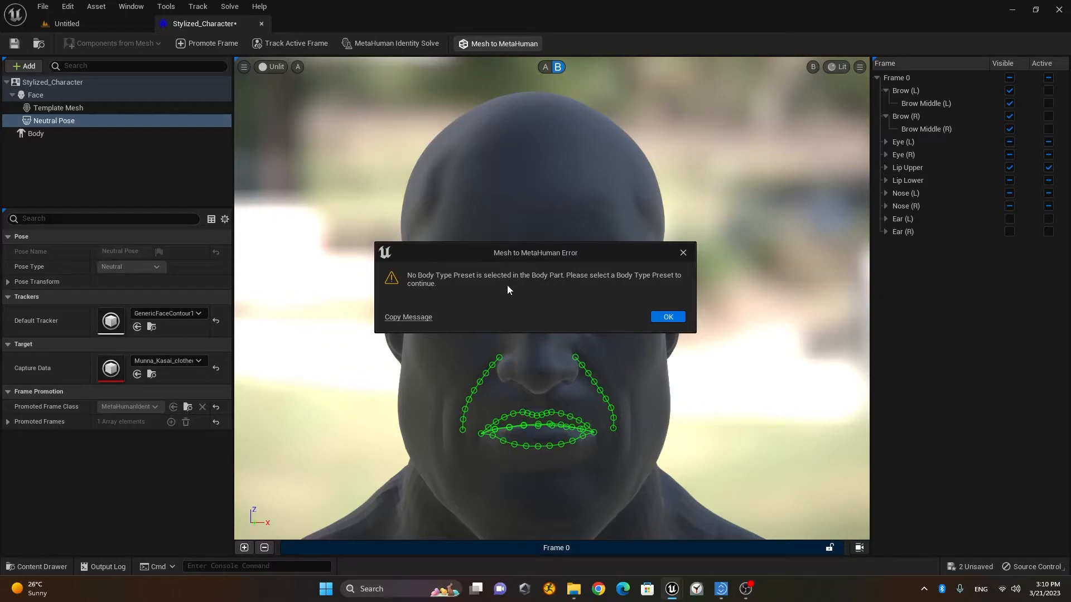
left_click(667, 317)
left_click(38, 138)
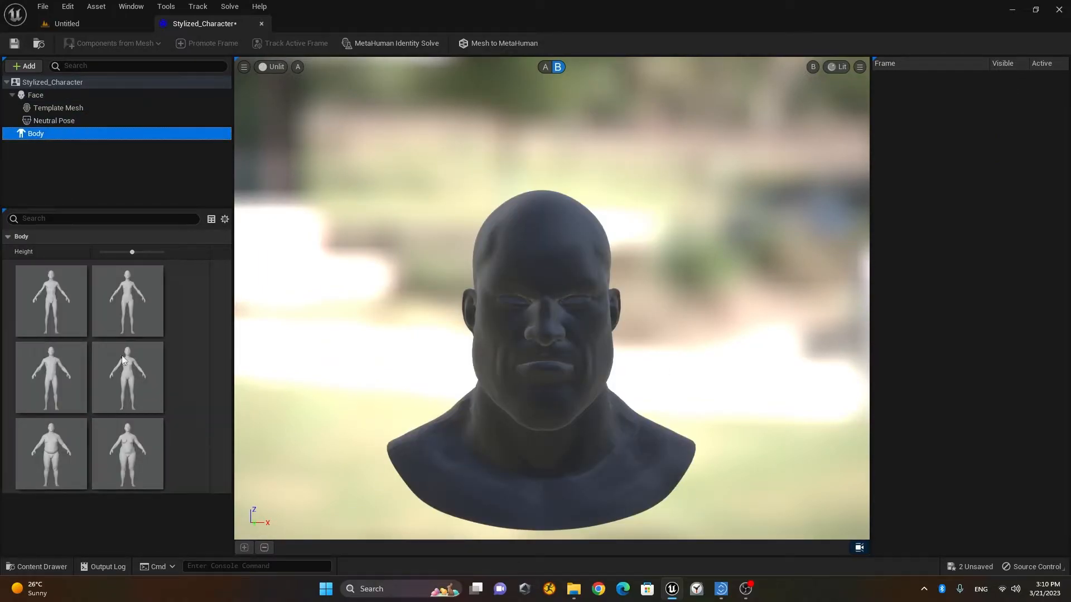
left_click_drag(133, 255, 154, 254)
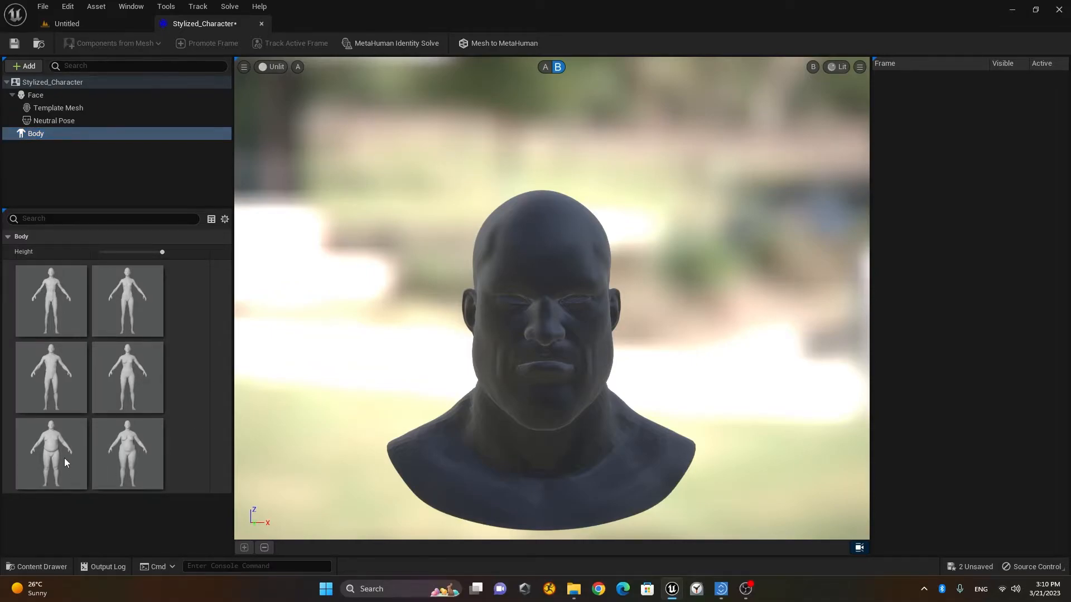
left_click(55, 453)
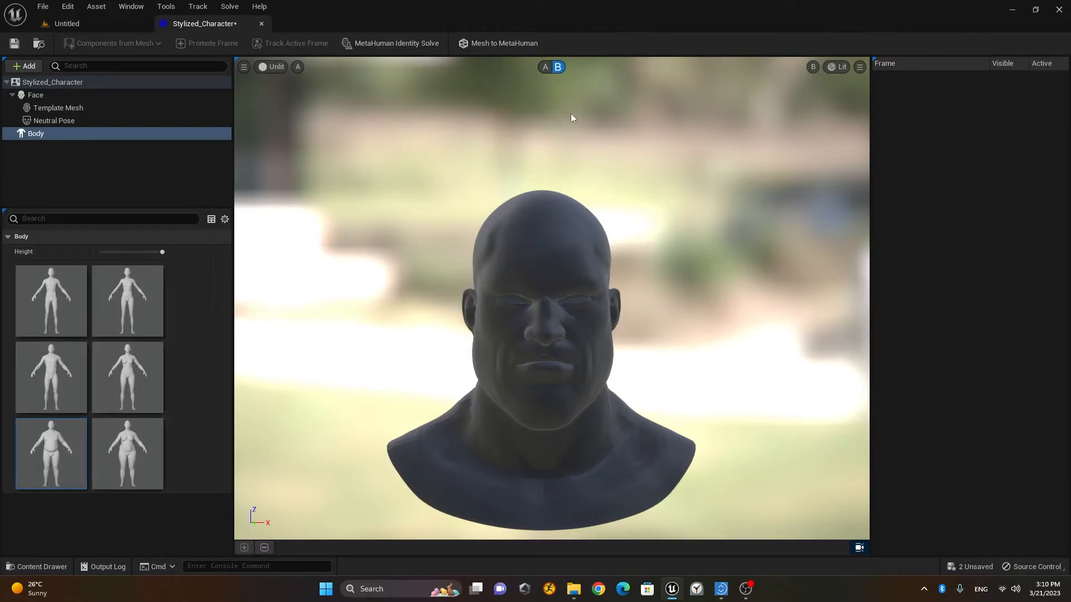
Step: Run Mesh to MetaHuman on the identity, save the Stylized_Character asset and close its editor
left_click(503, 42)
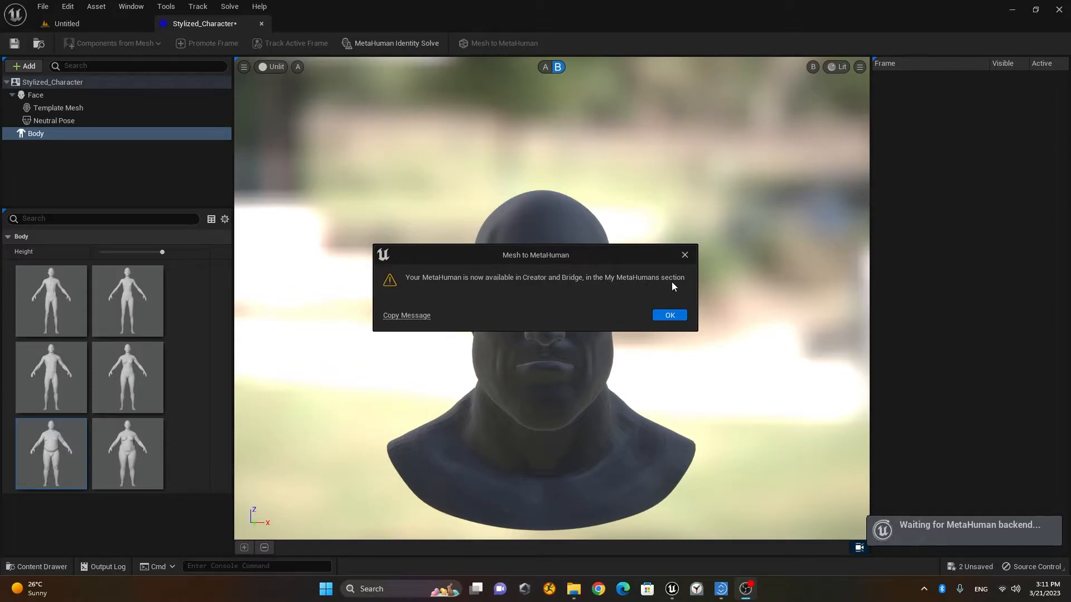
left_click(678, 315)
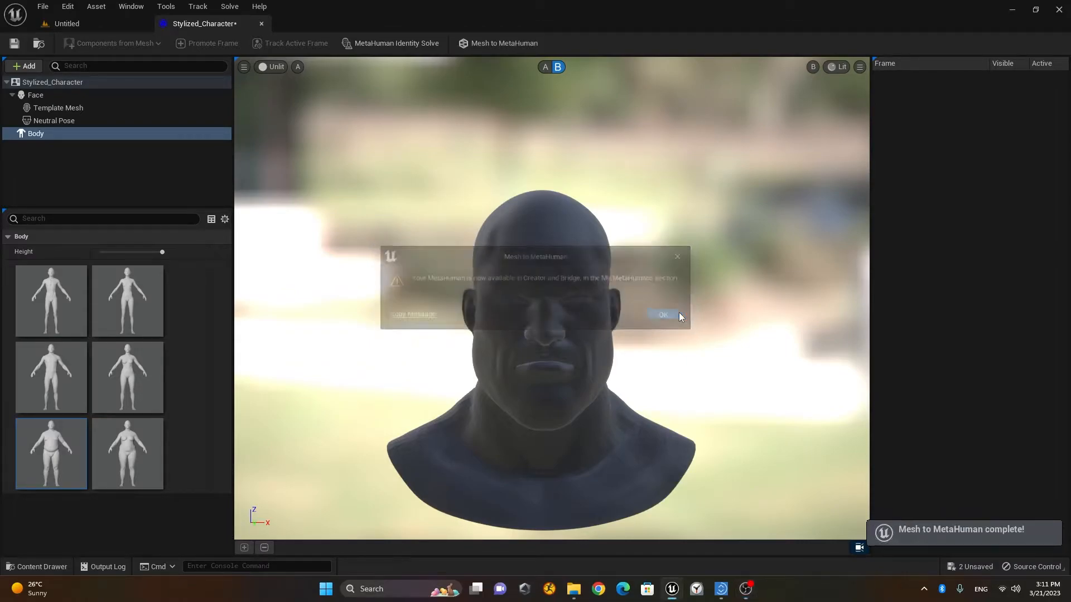
left_click(14, 43)
left_click(261, 24)
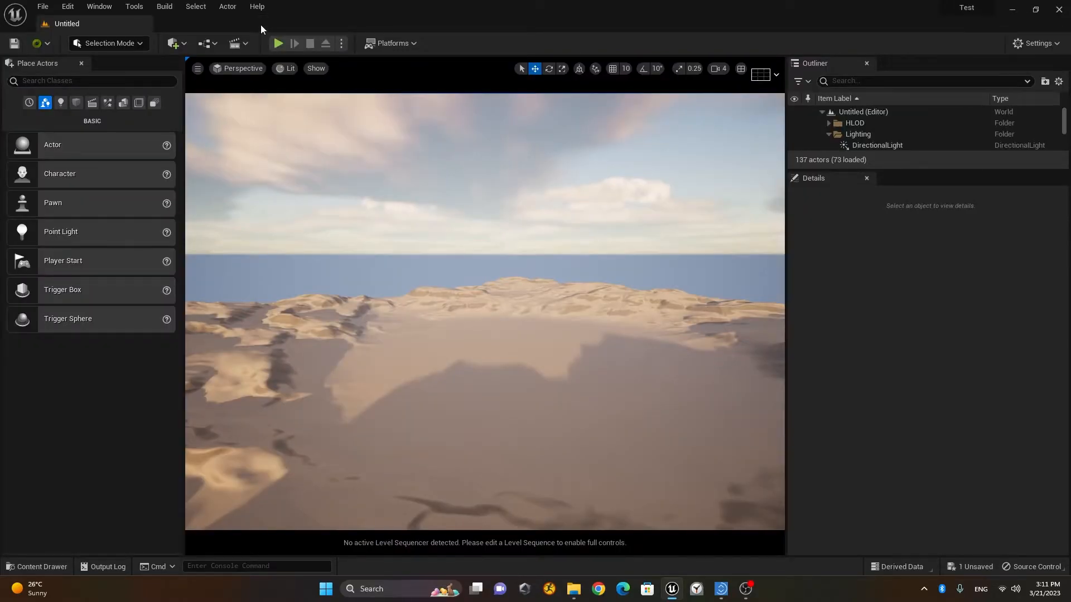
Step: Open Quixel Bridge in a maximized window, go to its MetaHumans section and restart the background service
left_click(177, 48)
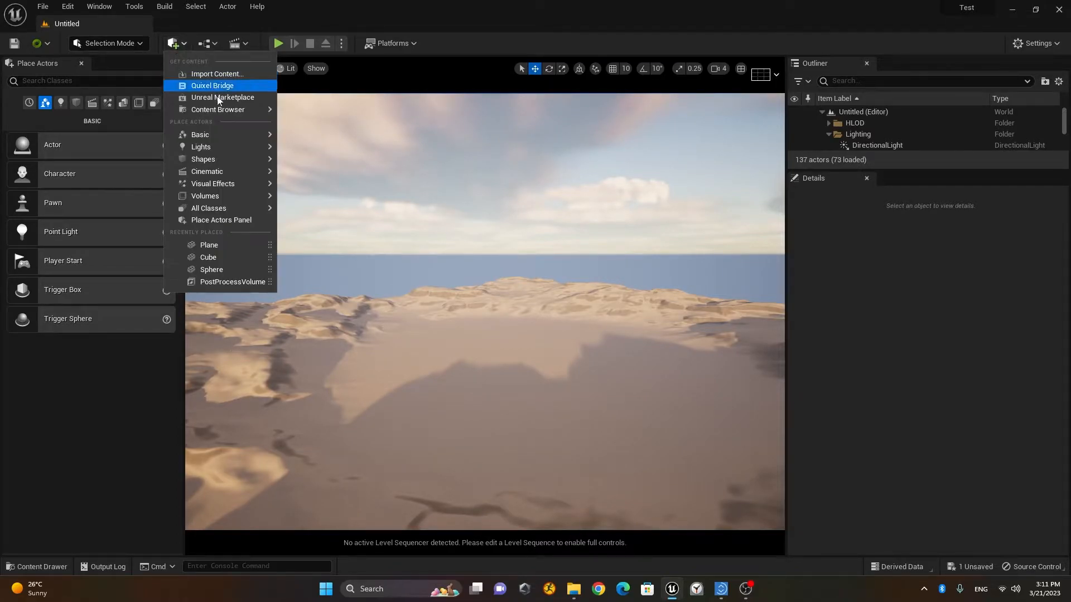
left_click(206, 85)
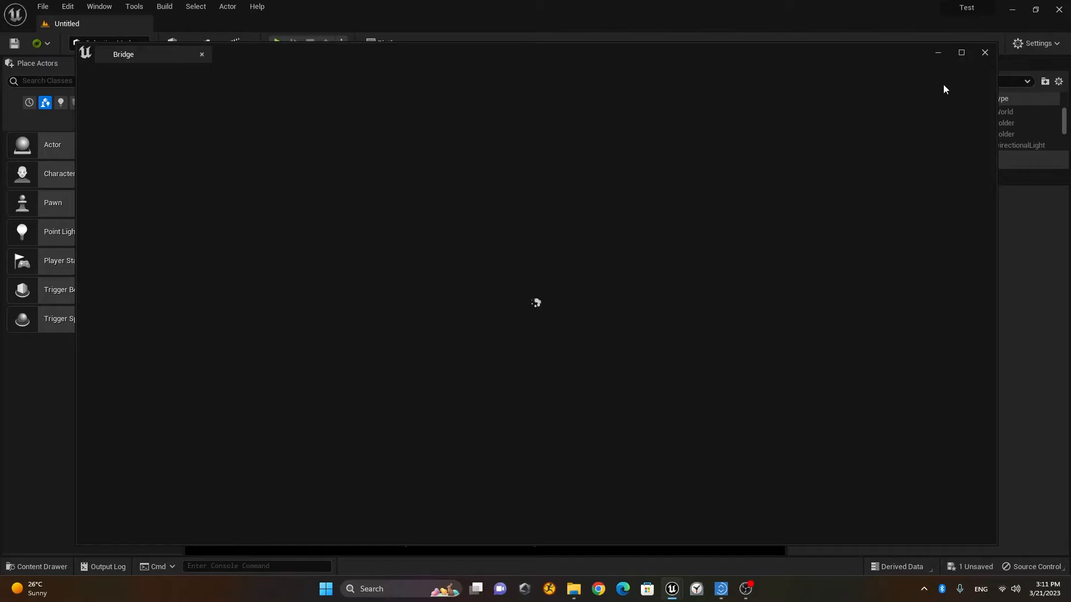
left_click(960, 53)
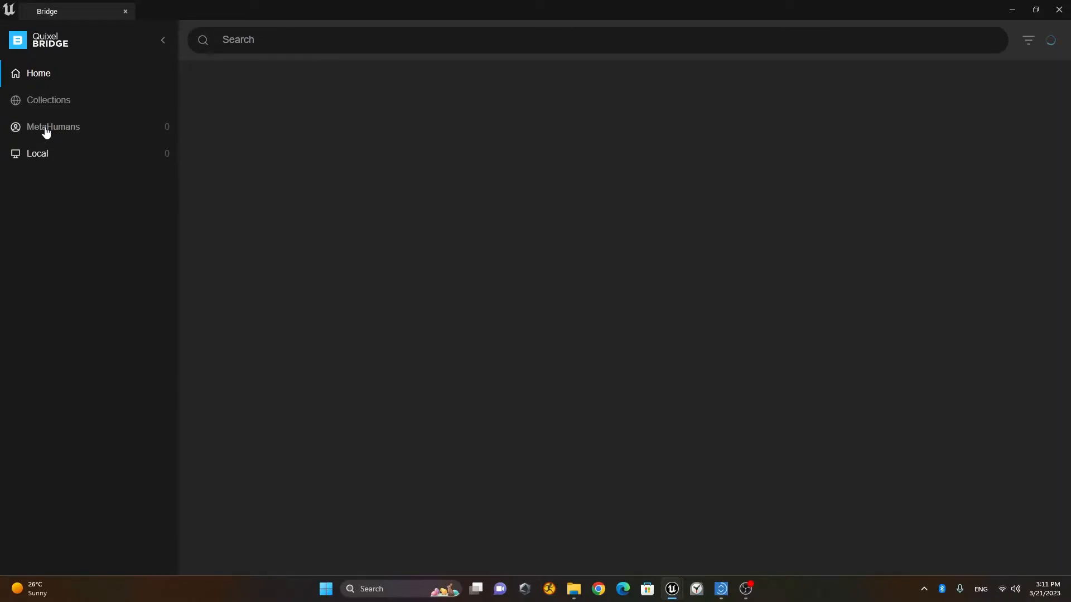
left_click(44, 132)
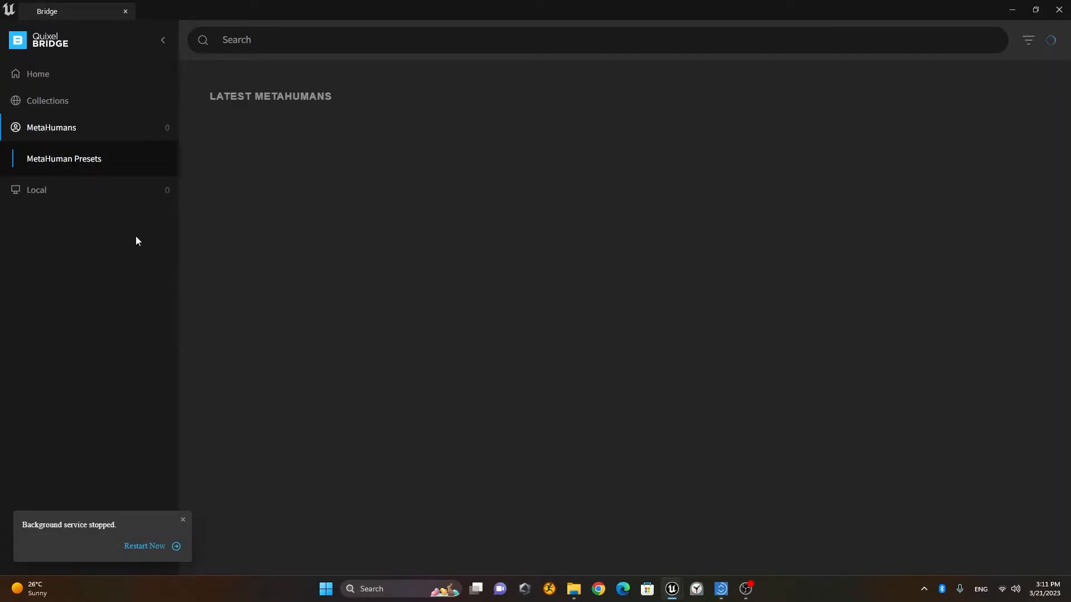
left_click(150, 549)
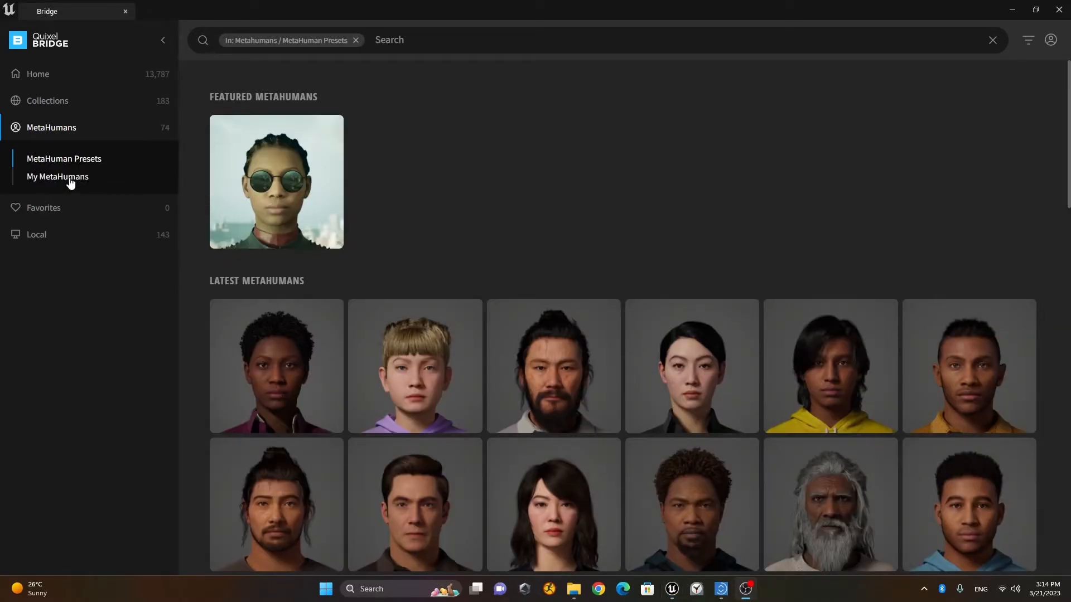
Step: Select Stylized_Character in My MetaHumans and start it in the latest MetaHuman Creator
left_click(62, 177)
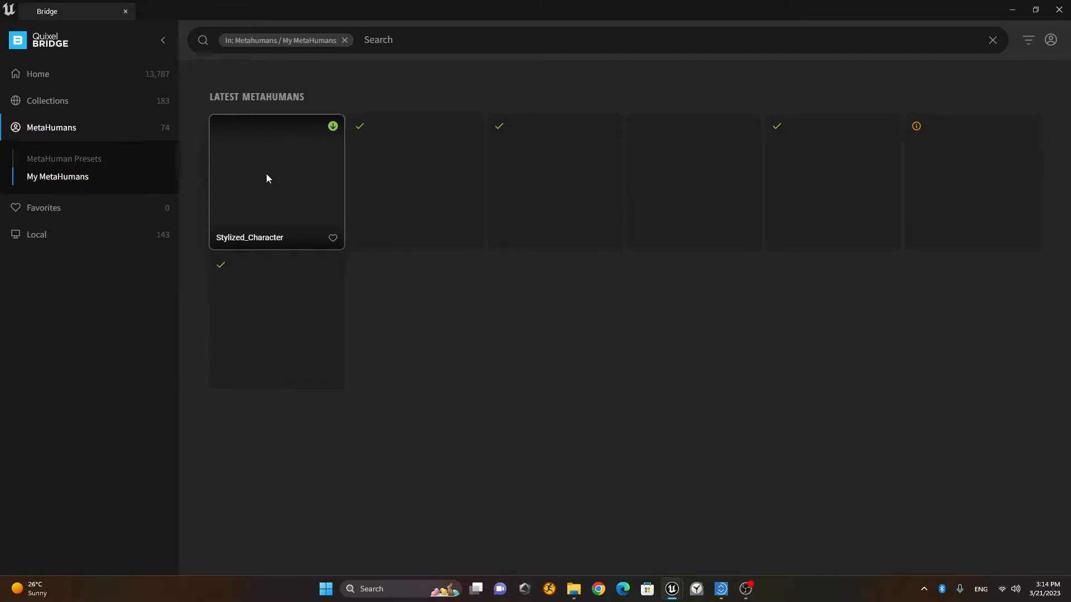
left_click(267, 177)
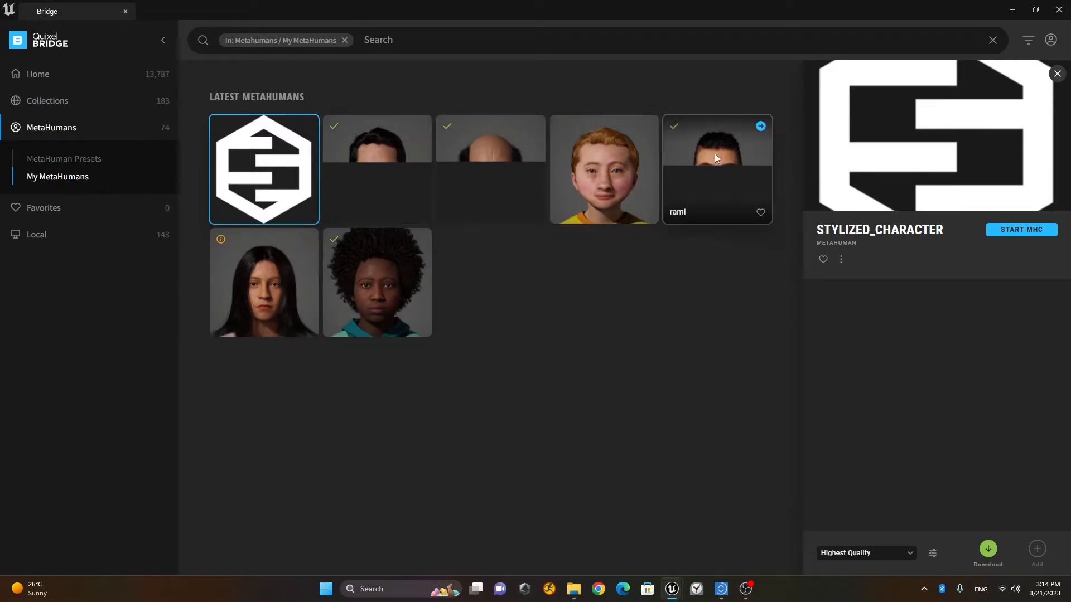
left_click(1021, 231)
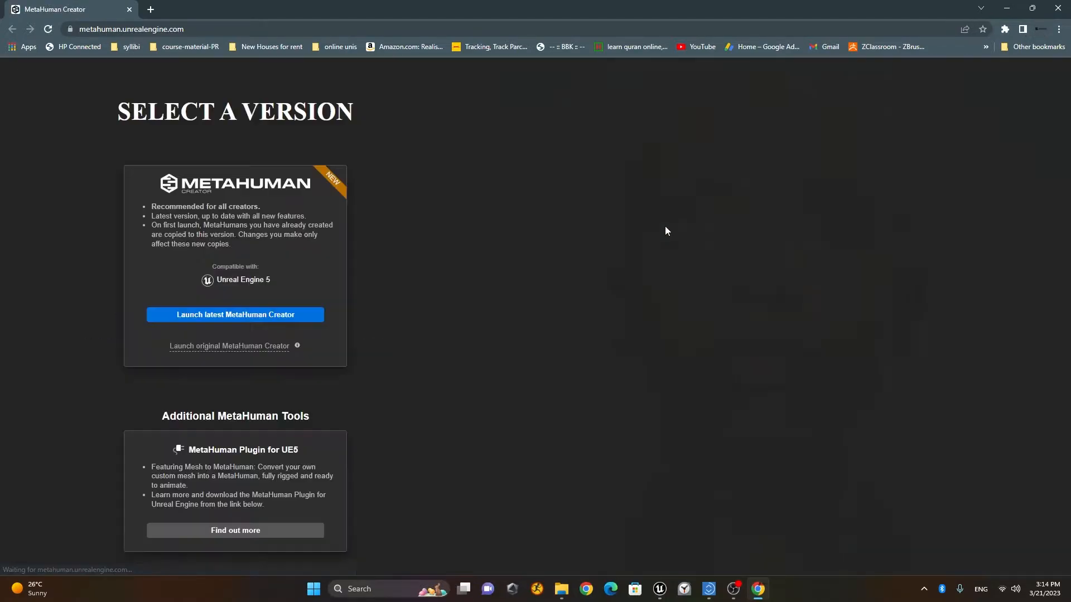
left_click(227, 315)
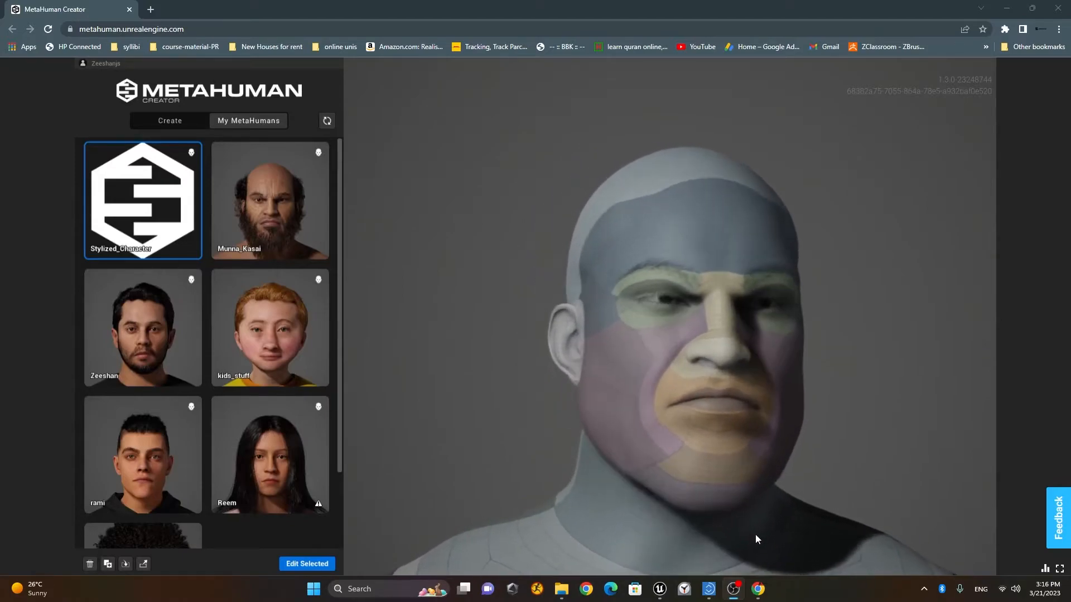
Step: Switch to the Unreal Editor and open the Munna_Kasai_clothed skeletal mesh to examine the original character's face
mouse_move(739, 598)
mouse_move(660, 590)
left_click(614, 556)
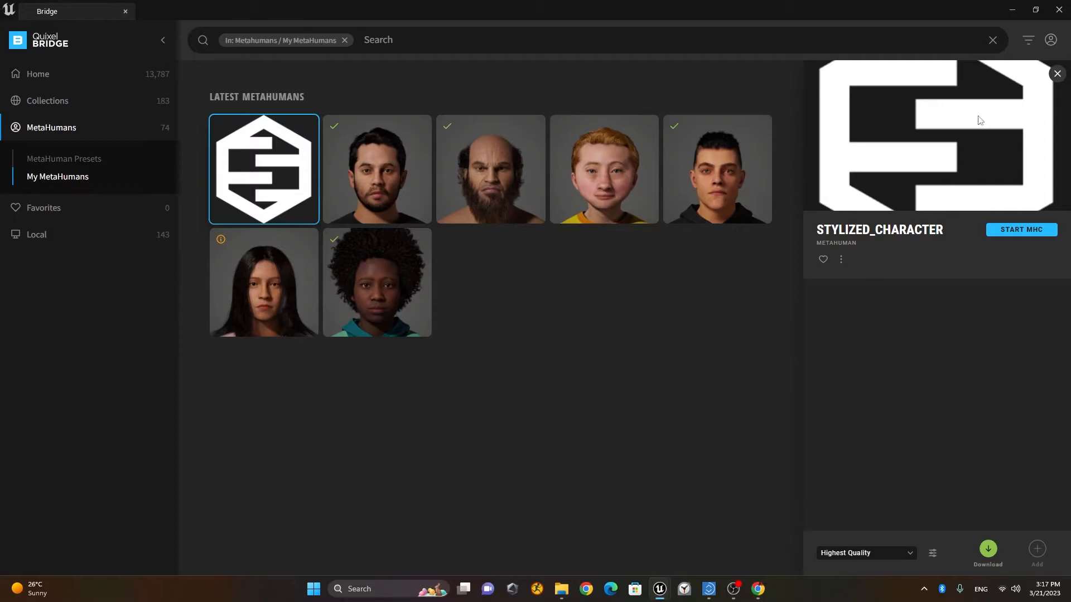
left_click(1011, 11)
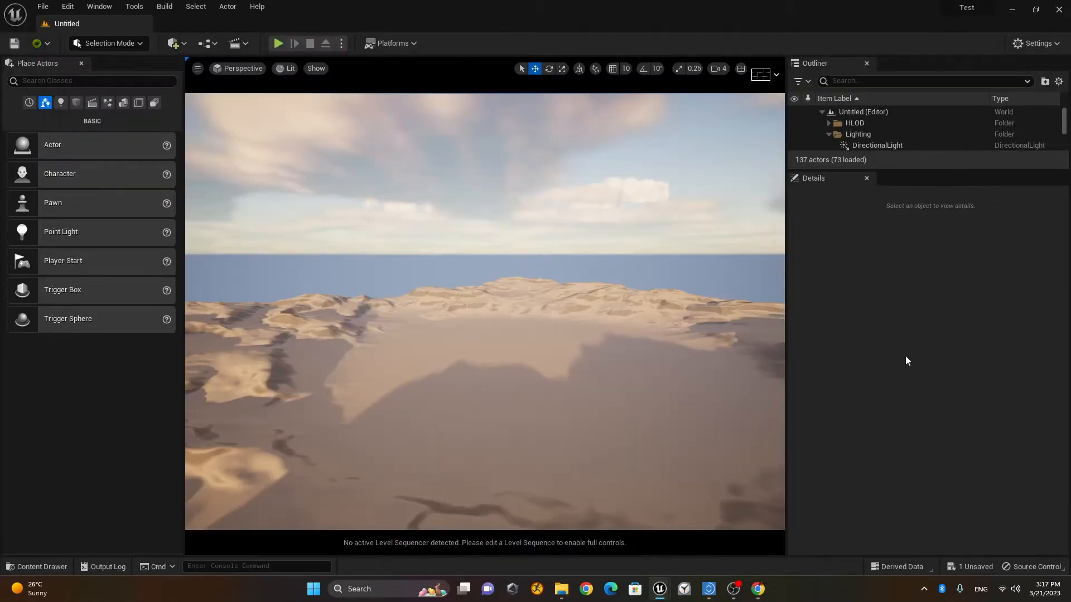
left_click(47, 567)
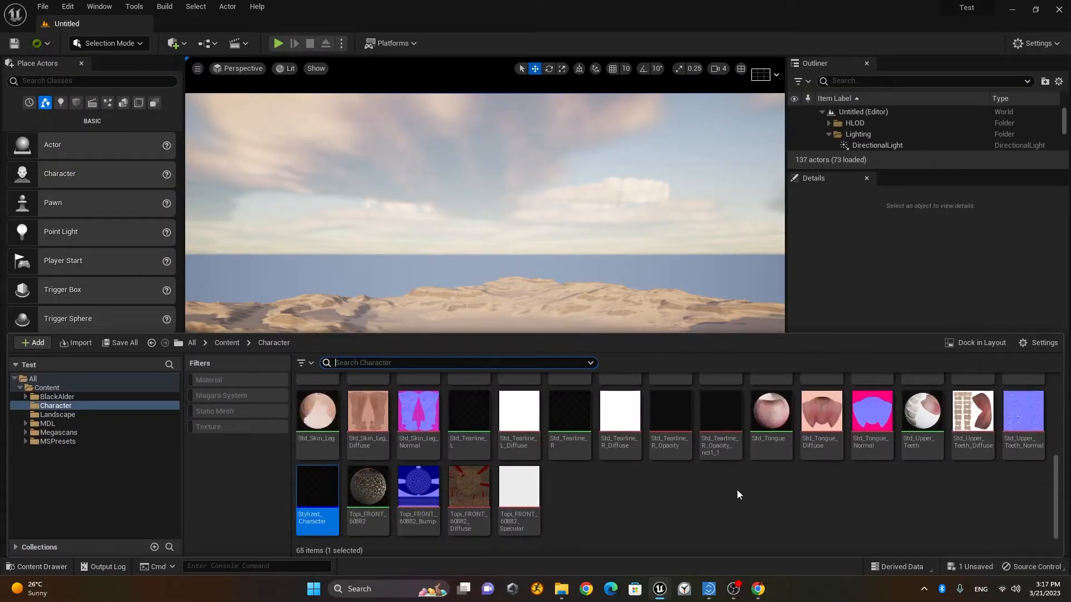
scroll(736, 496, "up", 5)
left_click(621, 396)
double_click(621, 396)
scroll(562, 183, "up", 5)
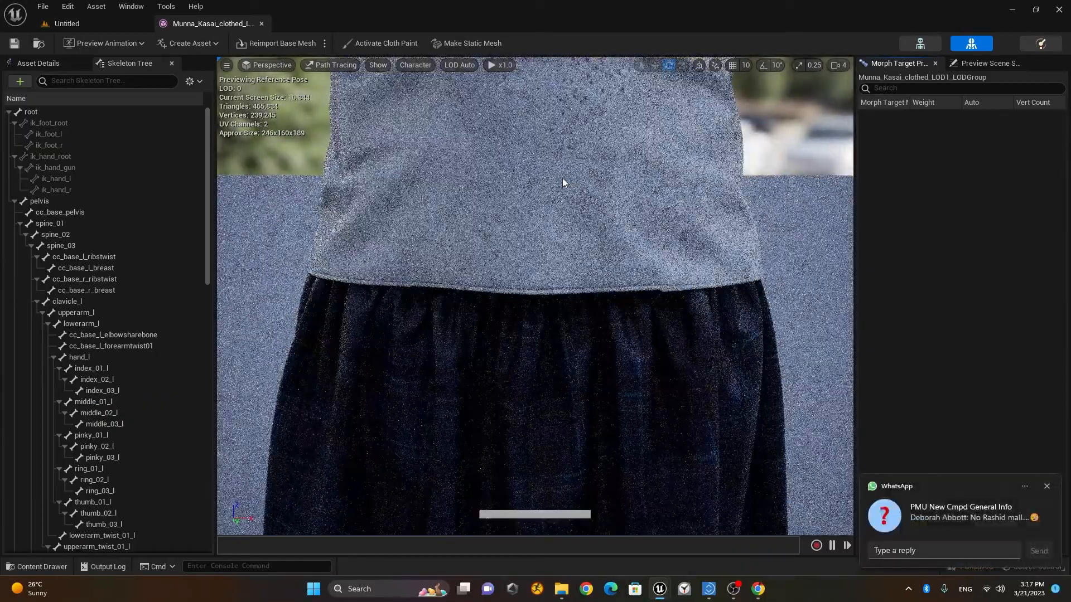
mouse_move(569, 182)
middle_mouse_down()
mouse_move(568, 120)
mouse_move(574, 171)
middle_mouse_up()
scroll(574, 174, "up", 2)
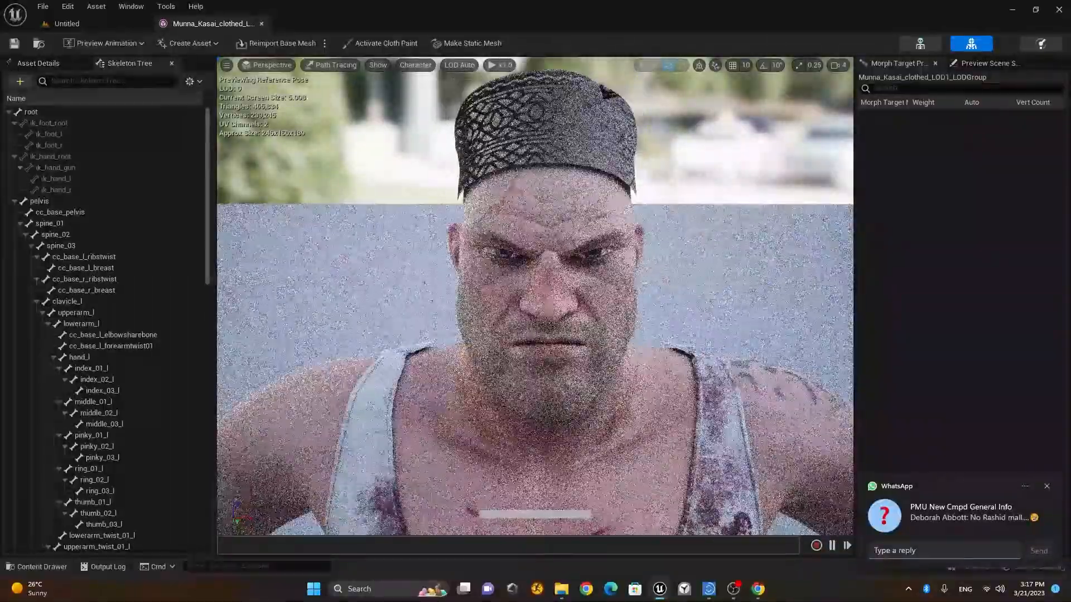
Step: Switch to MetaHuman Creator, open Stylized_Character for editing and enable editing of its custom mesh with Unlock only
left_click(758, 591)
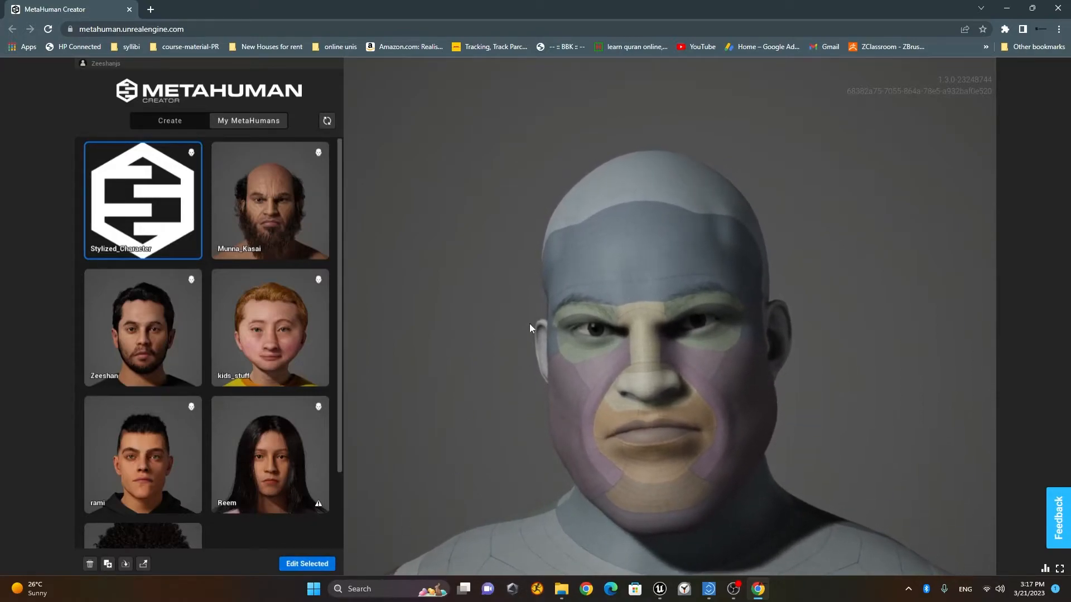
left_click(315, 565)
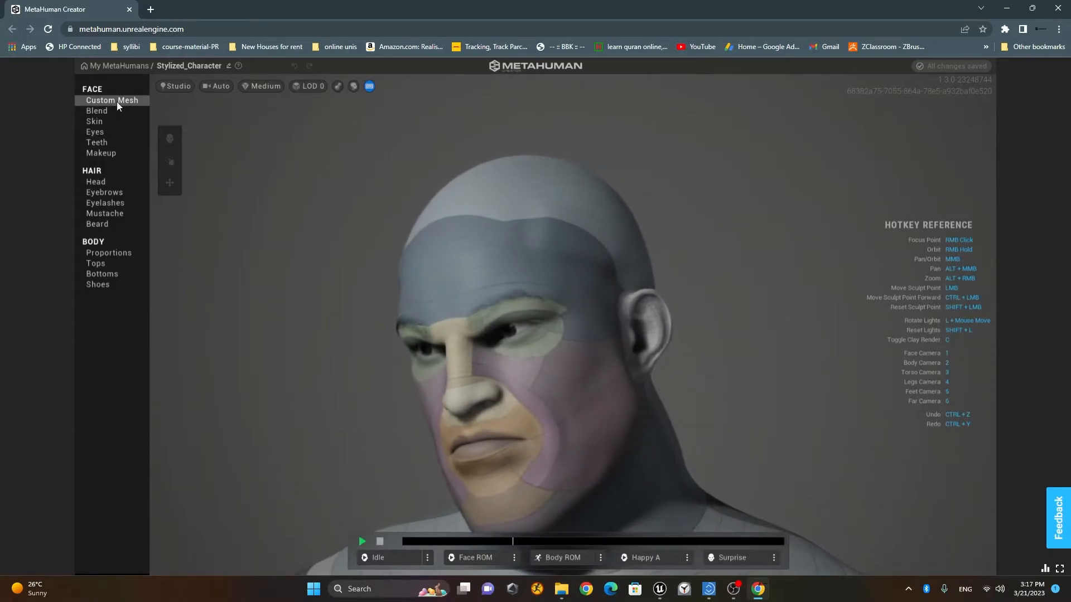
left_click(116, 102)
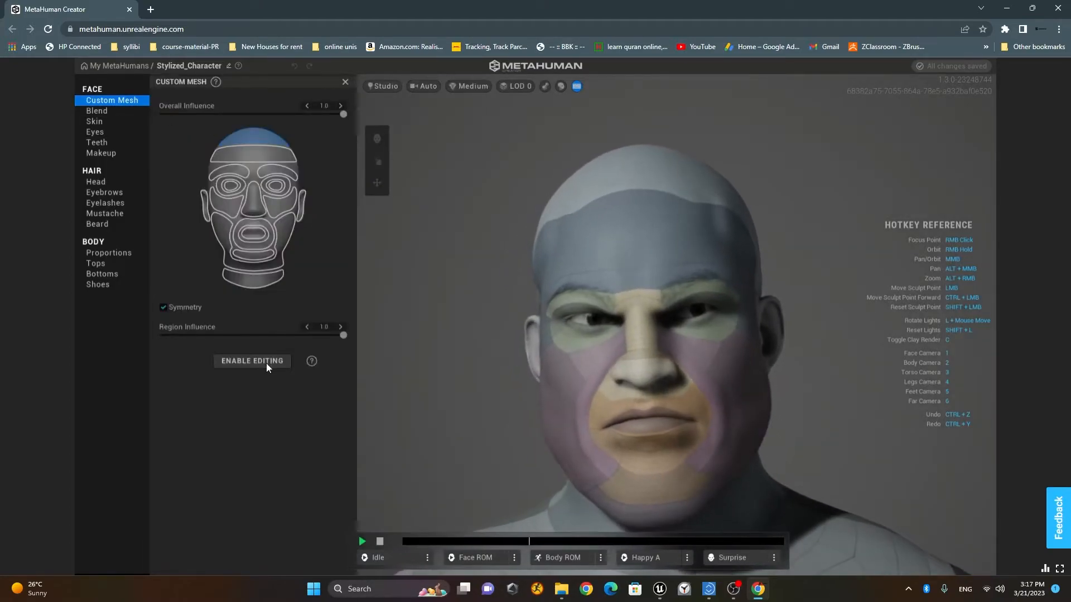
left_click(252, 361)
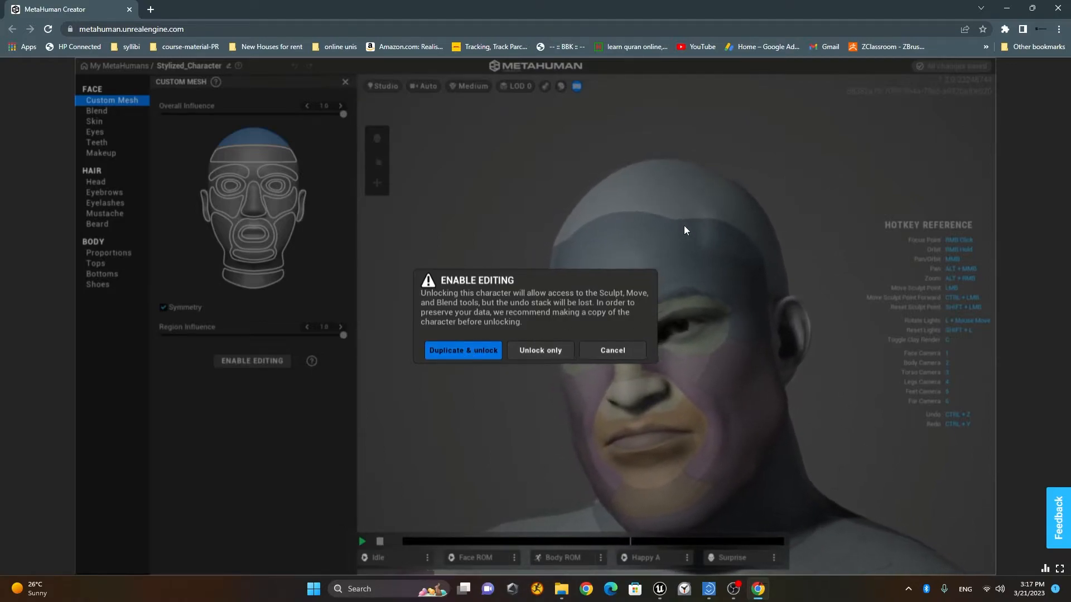
left_click(540, 351)
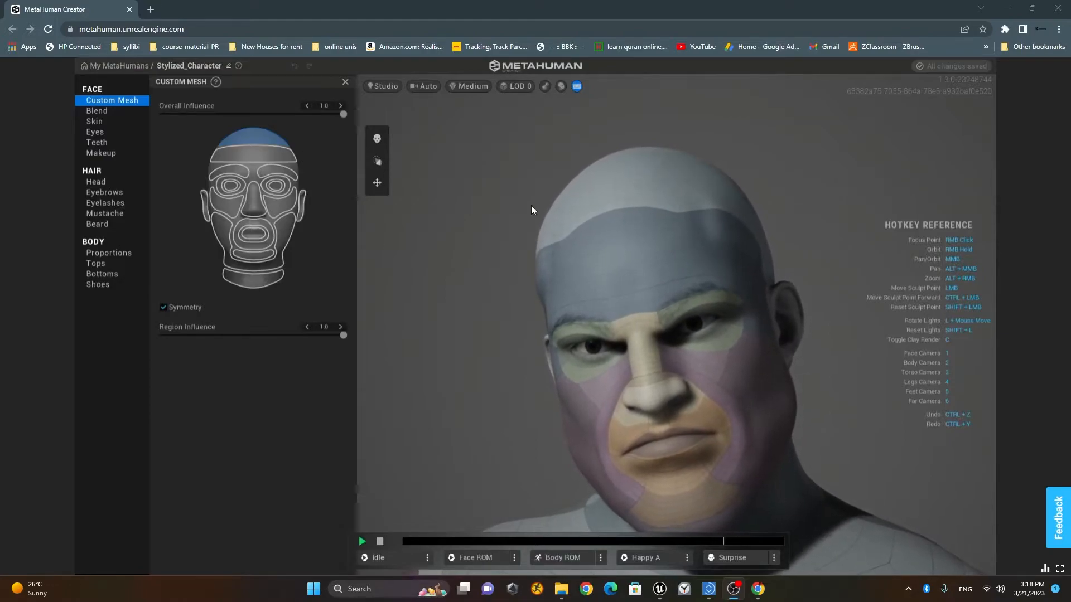
Step: Try the custom mesh's Overall Influence at 0.0 and about 0.6, and return it to 1.0
left_click(254, 156)
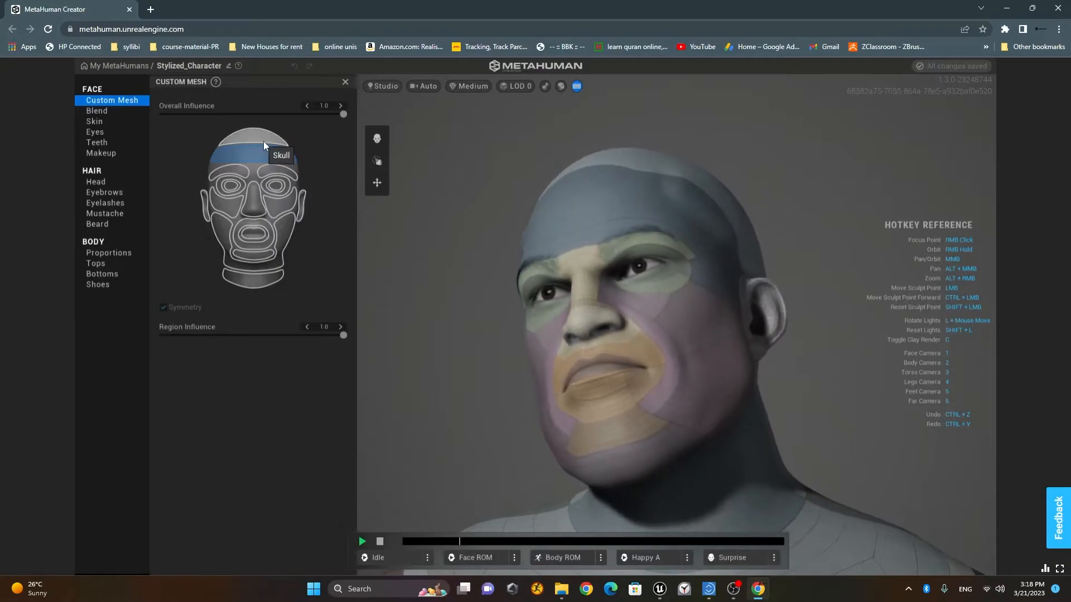
left_click(263, 142)
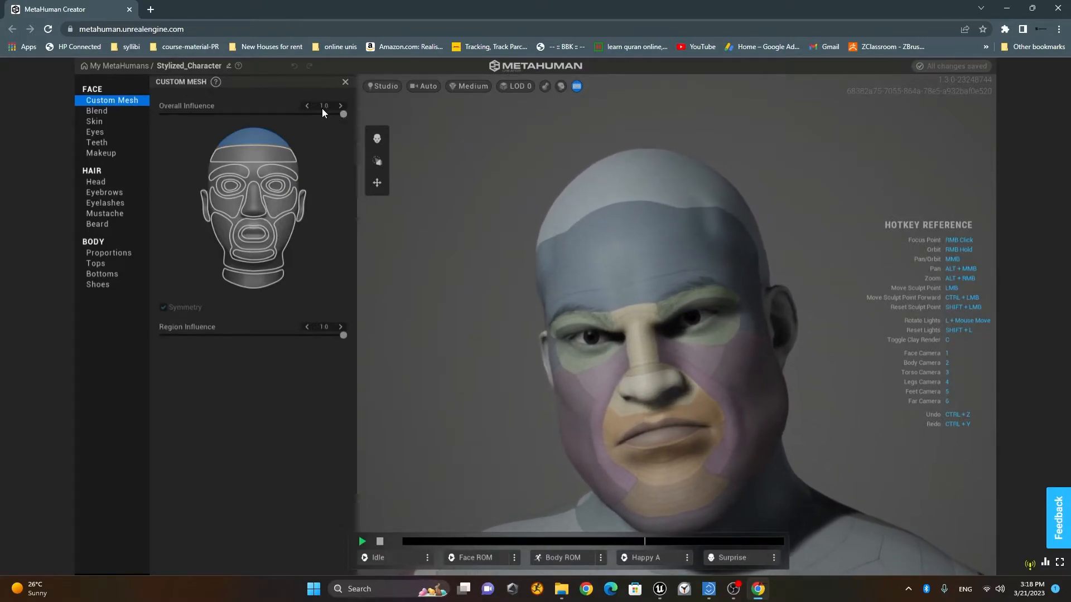
left_click_drag(343, 114, 123, 119)
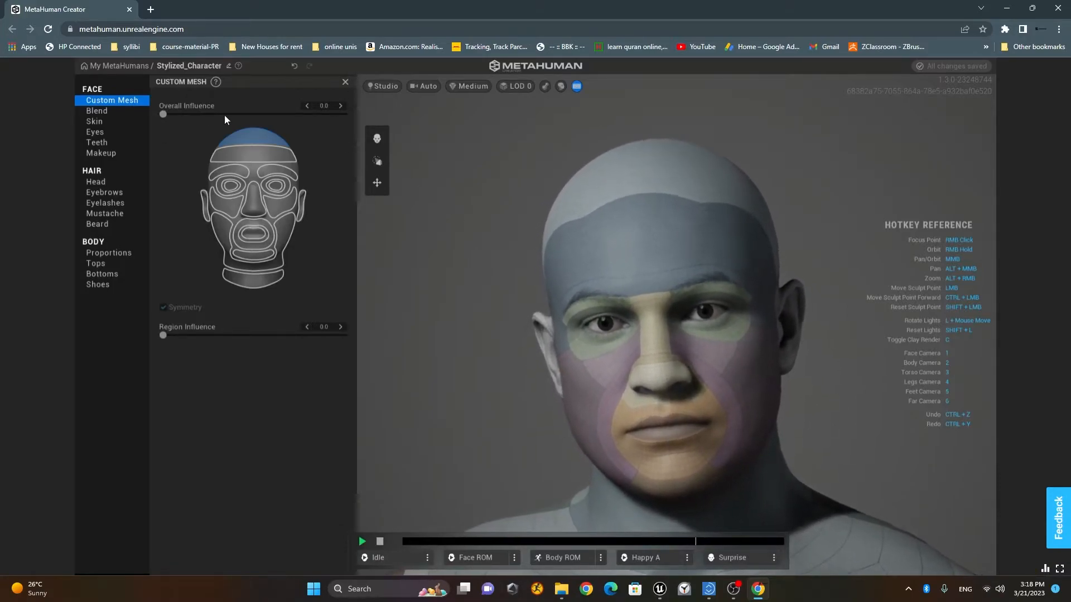
left_click_drag(163, 115, 414, 132)
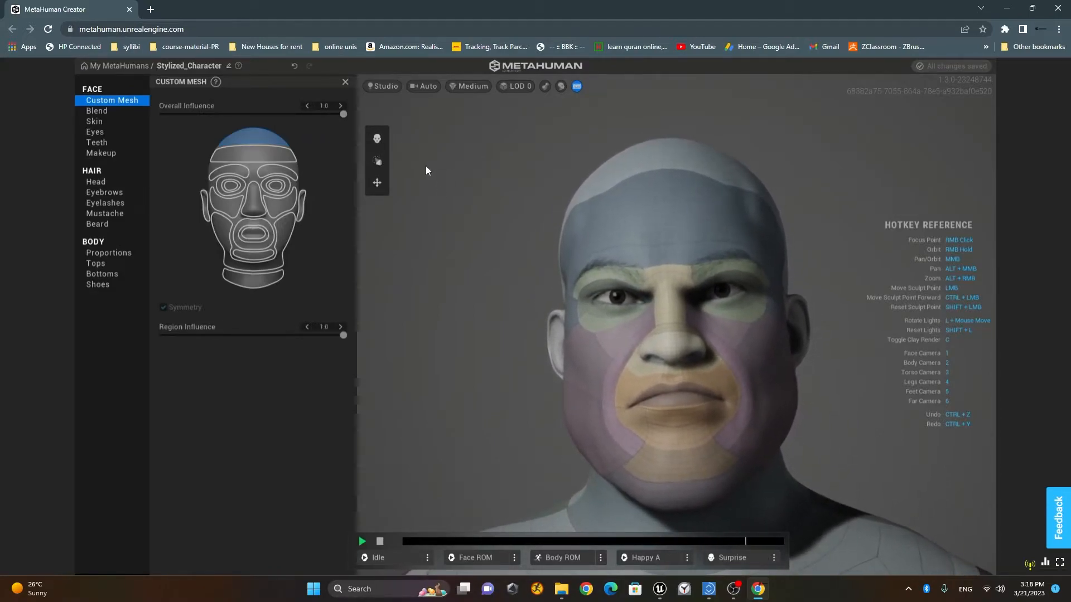
left_click_drag(341, 114, 311, 115)
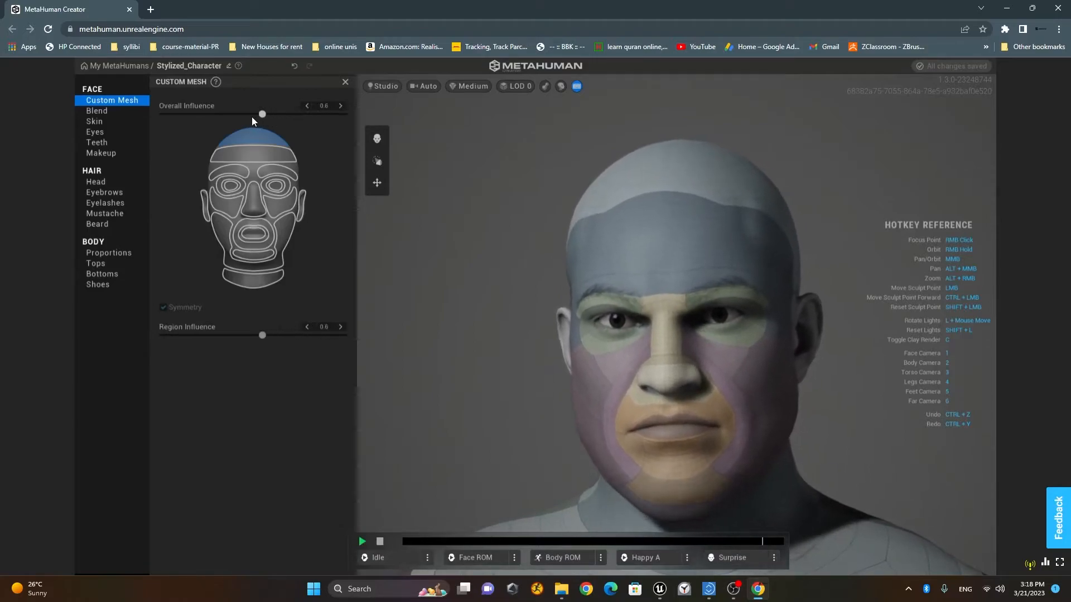
left_click_drag(313, 114, 449, 138)
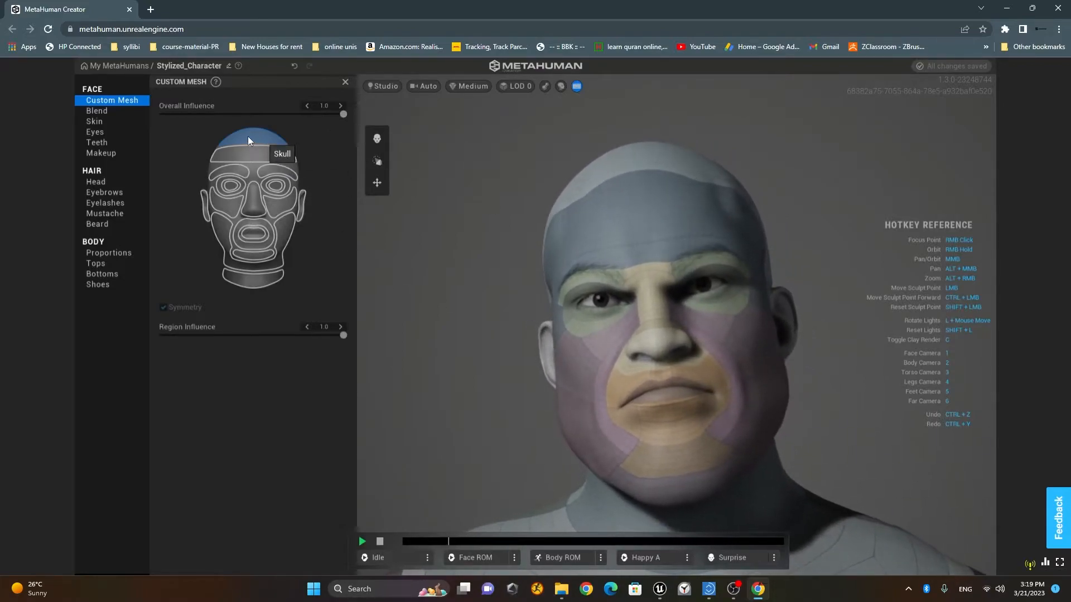
Step: Set the Region Influence of the custom mesh's skull region to 0.0
left_click_drag(342, 335, 115, 340)
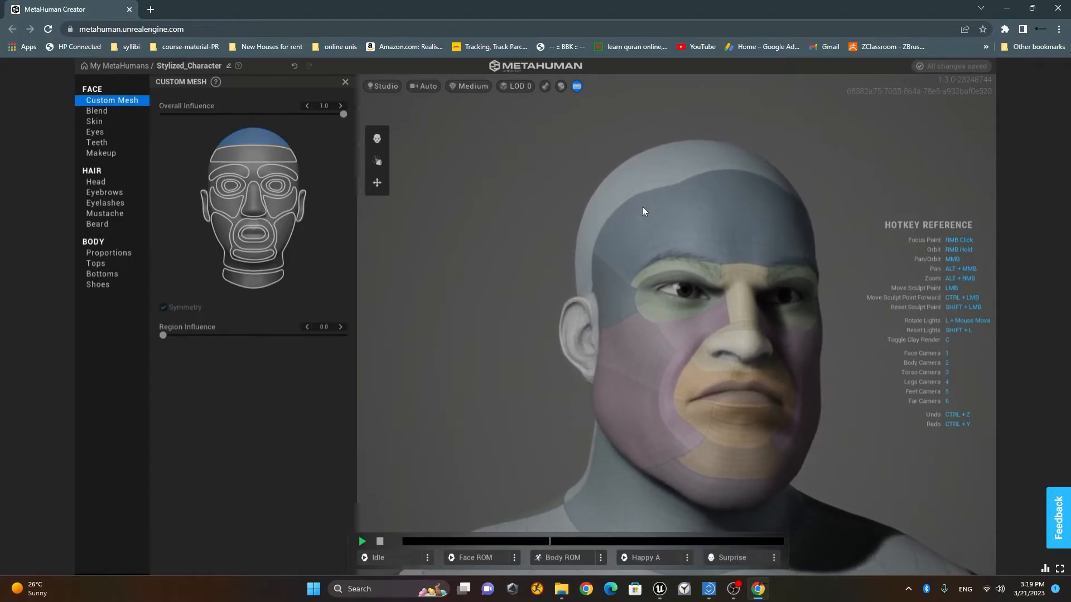
Step: Set the Region Influence of the custom mesh's forehead region to 0.0
left_click(268, 158)
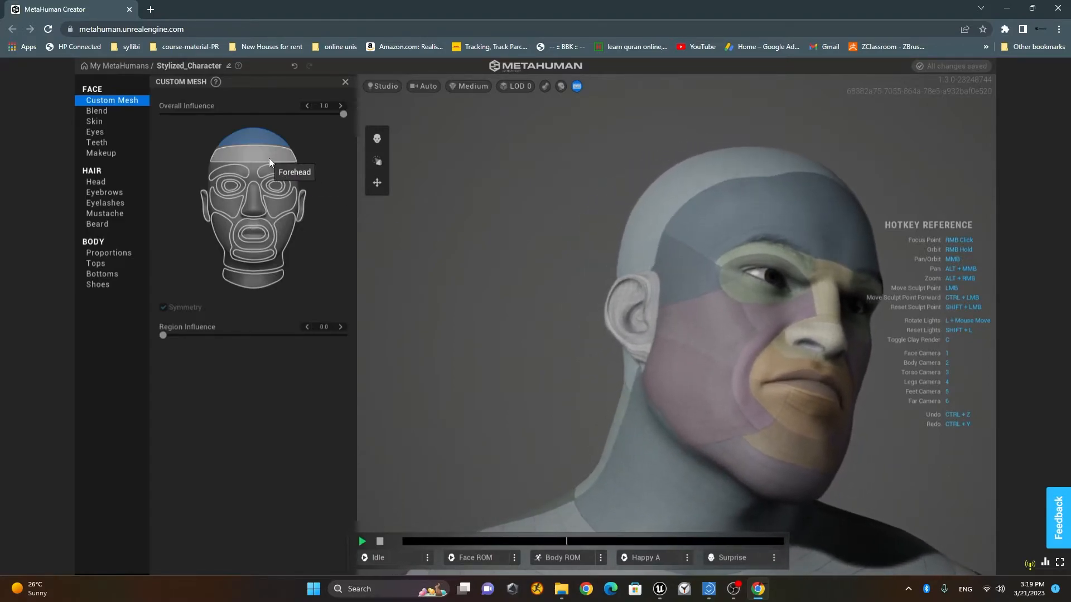
left_click_drag(342, 335, 124, 344)
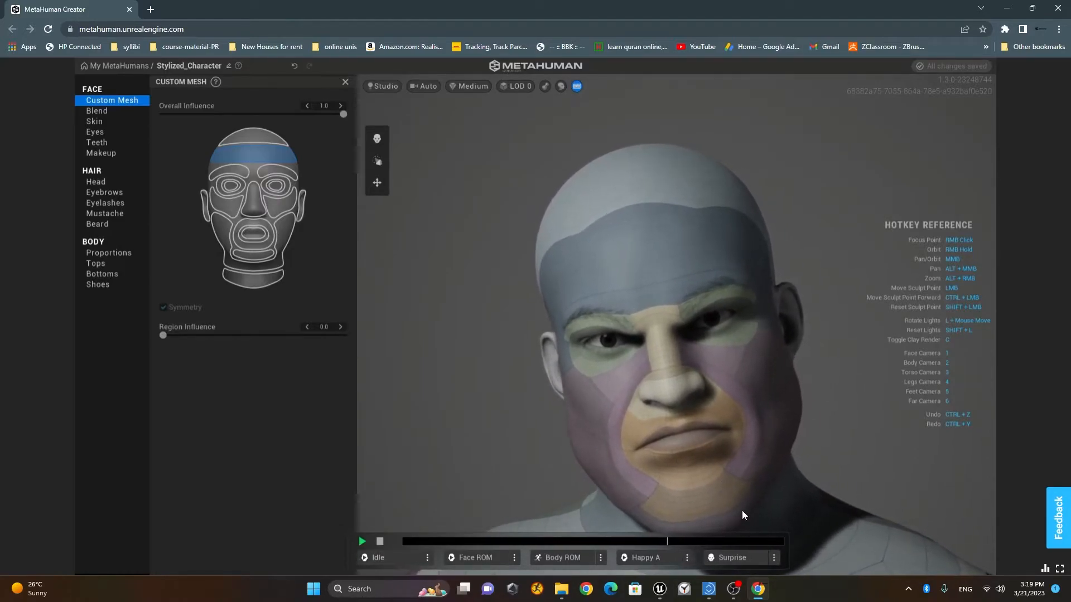
Step: Switch to the Unreal Editor to examine the original character's face for comparison, and return to MetaHuman Creator
mouse_move(664, 591)
left_click(599, 546)
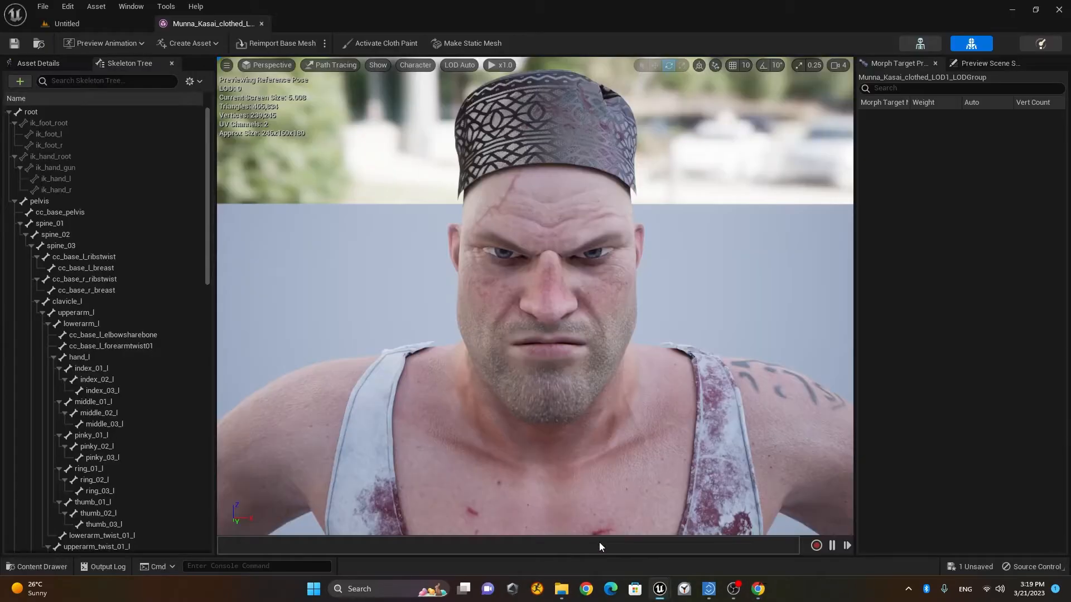
left_click(760, 589)
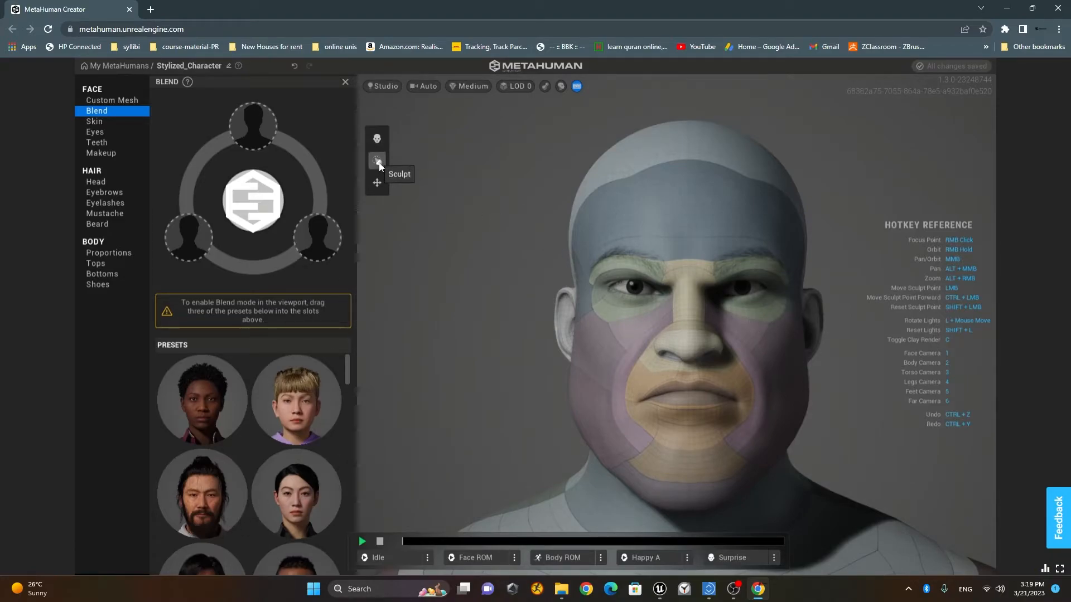
Step: Assign a light tan skin color to the MetaHuman with U at about 0.63 and V at about 0.67
left_click(109, 122)
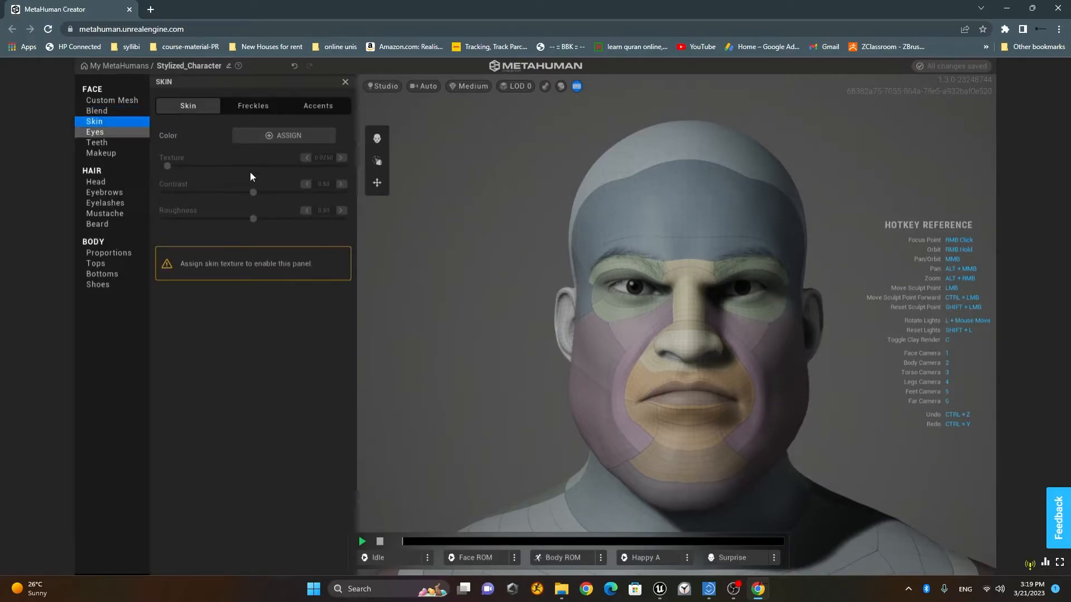
left_click(269, 137)
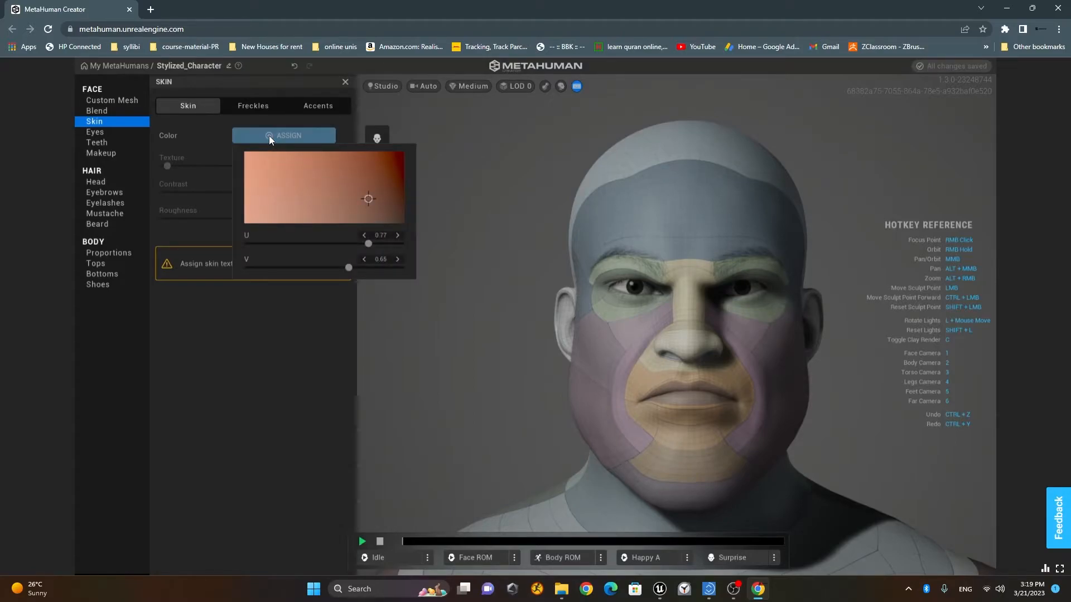
left_click(366, 197)
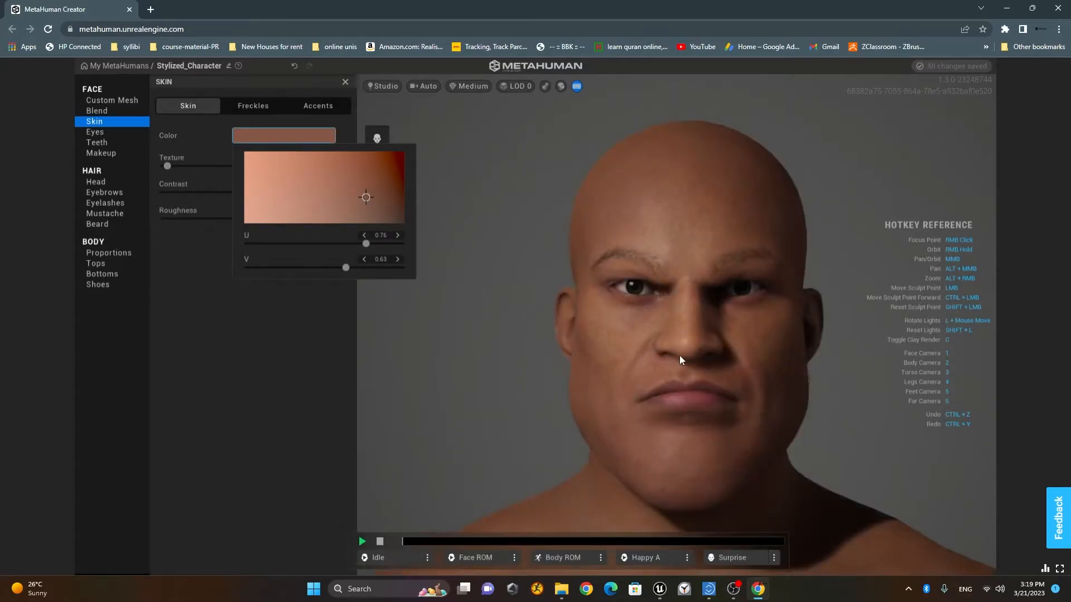
left_click(366, 195)
mouse_move(359, 196)
left_mouse_down()
mouse_move(292, 178)
mouse_move(286, 189)
mouse_move(336, 203)
mouse_move(345, 220)
mouse_move(376, 204)
mouse_move(345, 199)
left_mouse_up()
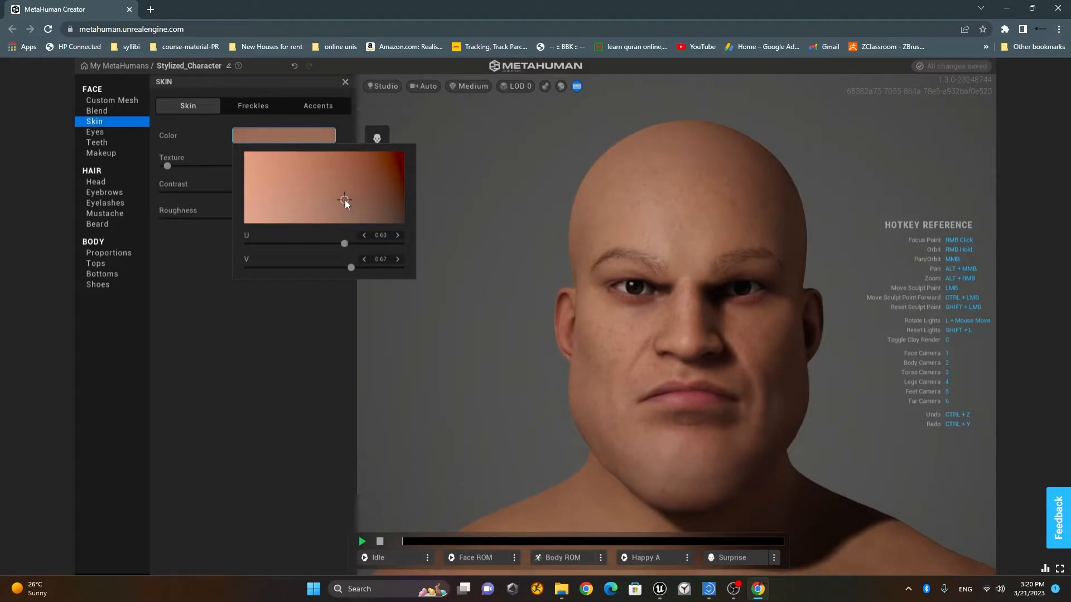
left_click(190, 262)
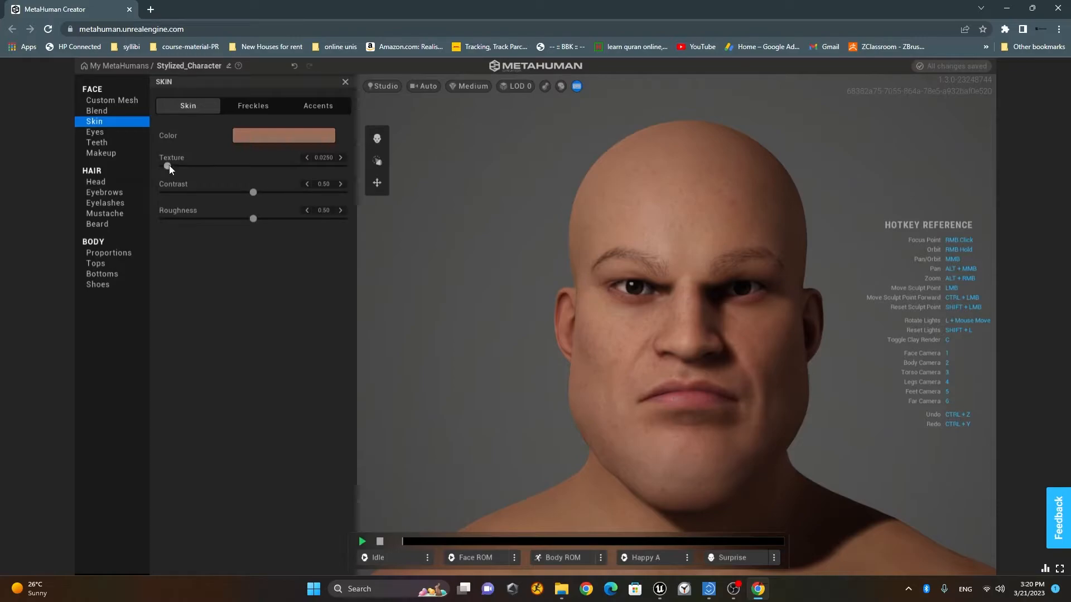
Step: Set the skin's Texture value to about 0.91 for a heavily wrinkled face, and inspect it from other angles
left_click_drag(170, 166, 327, 176)
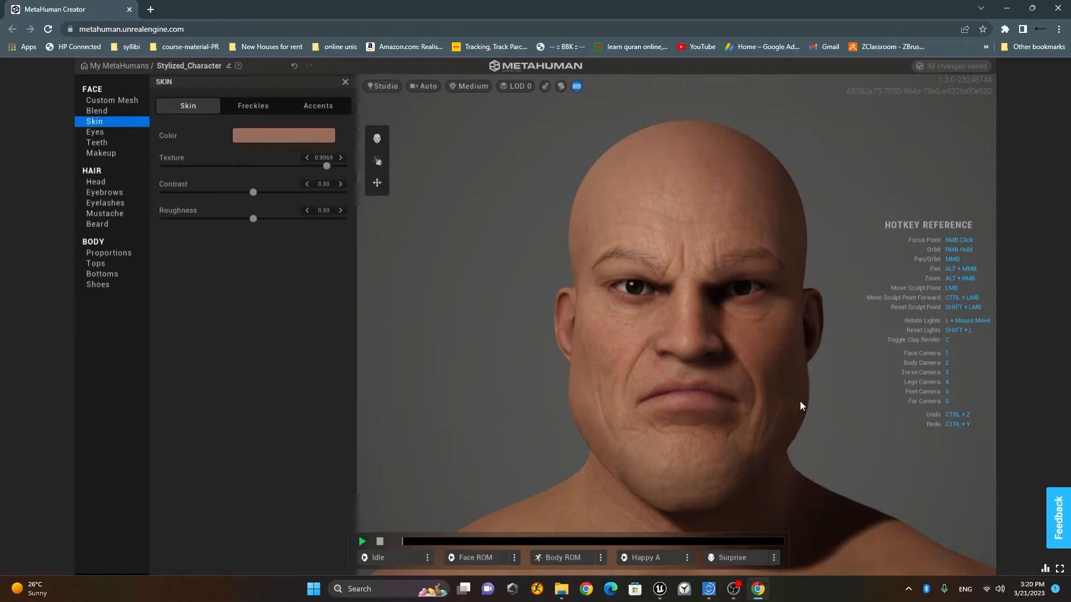
right_click_drag(556, 442, 639, 375)
right_click_drag(835, 425, 837, 479)
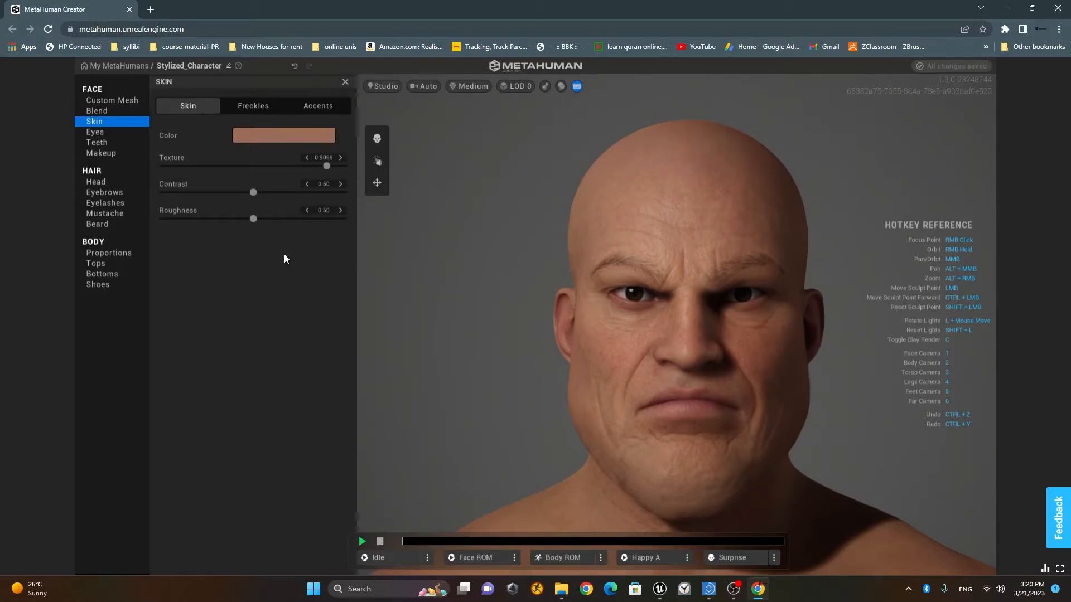
Step: Try low Contrast and both high and lower Roughness values on the MetaHuman's skin
left_click_drag(303, 193, 144, 185)
left_click_drag(275, 201, 140, 191)
left_click_drag(135, 192, 143, 217)
left_click_drag(163, 219, 419, 243)
left_click_drag(343, 219, 223, 230)
Step: Compare the third and fourth freckle patterns on the face up close, and apply the fourth, densest one
left_click(253, 104)
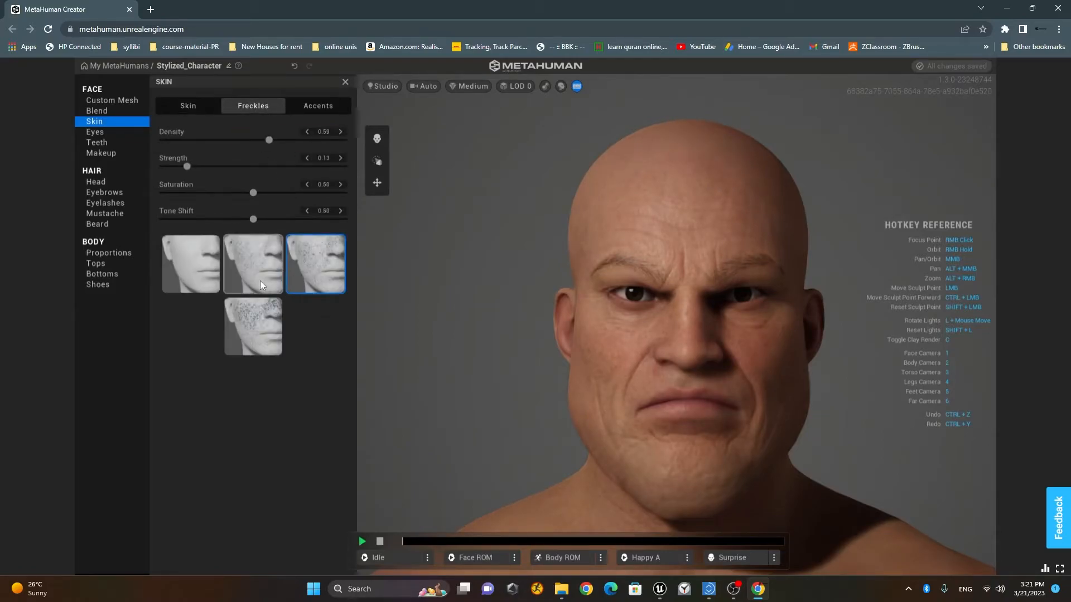
left_click(257, 326)
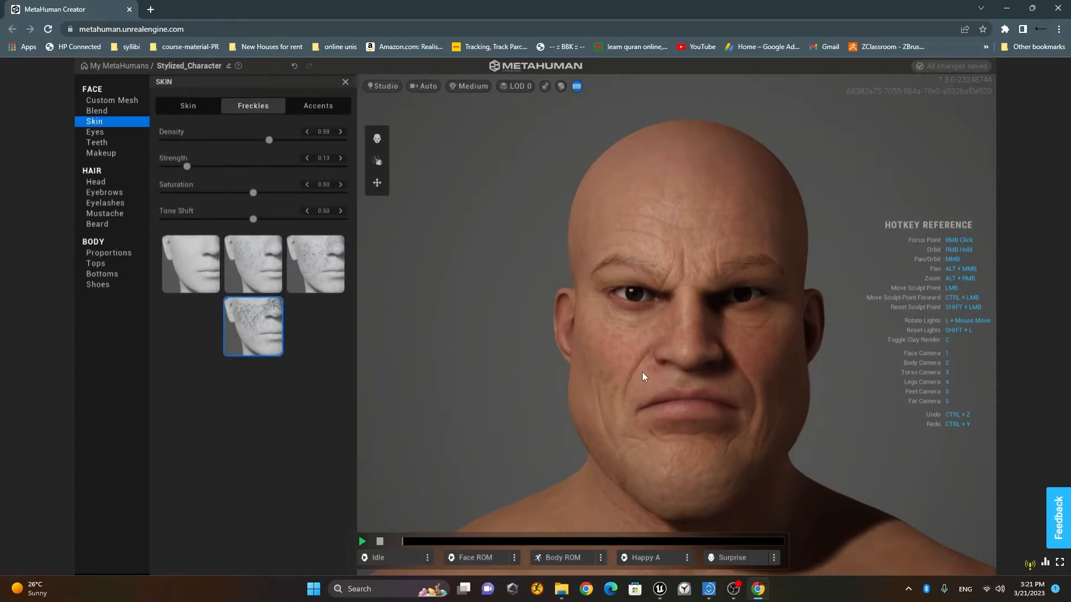
scroll(641, 373, "up", 4)
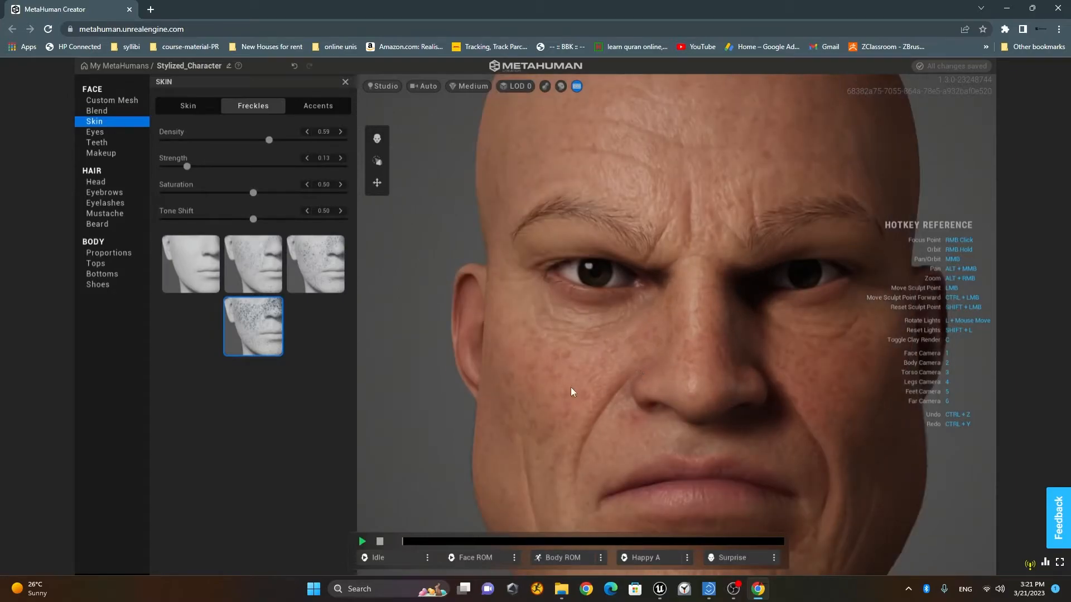
left_click(333, 266)
left_click(258, 329)
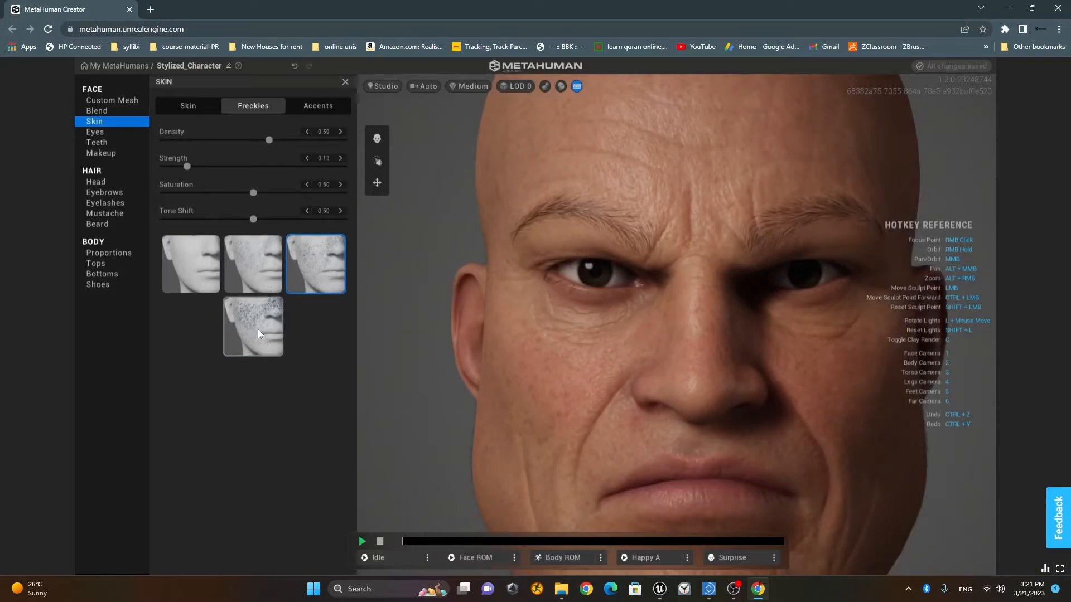
Step: Set the under-eye skin accents to Redness 0.79, Saturation -0.69 and Lightness -1.00
left_click(315, 106)
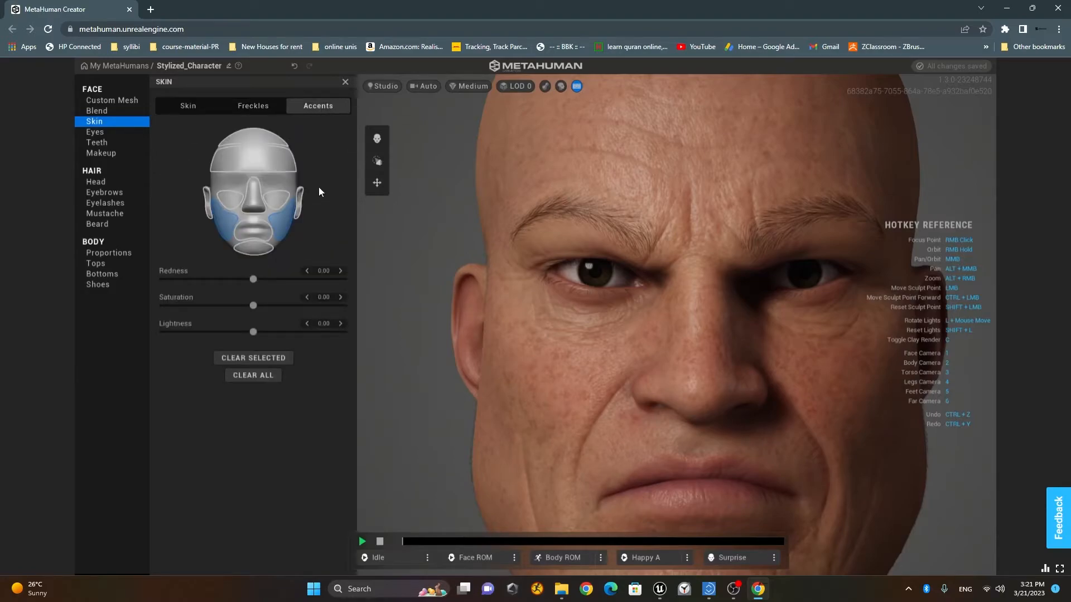
left_click(275, 204)
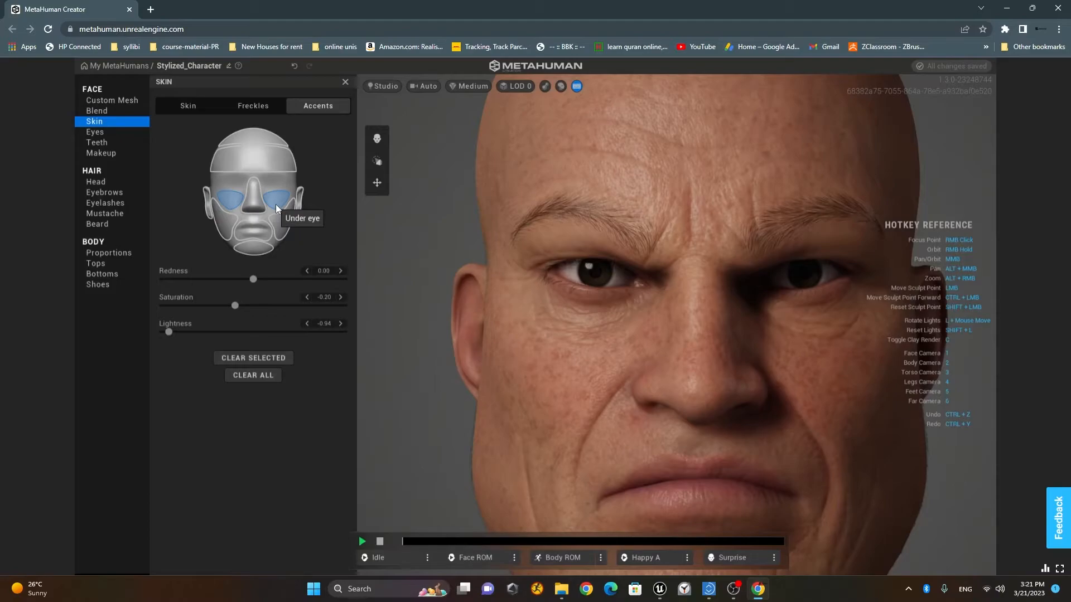
left_click(252, 279)
left_click_drag(273, 280, 325, 279)
left_click_drag(213, 305, 203, 306)
mouse_move(162, 331)
left_mouse_down()
mouse_move(317, 340)
mouse_move(152, 334)
left_mouse_up()
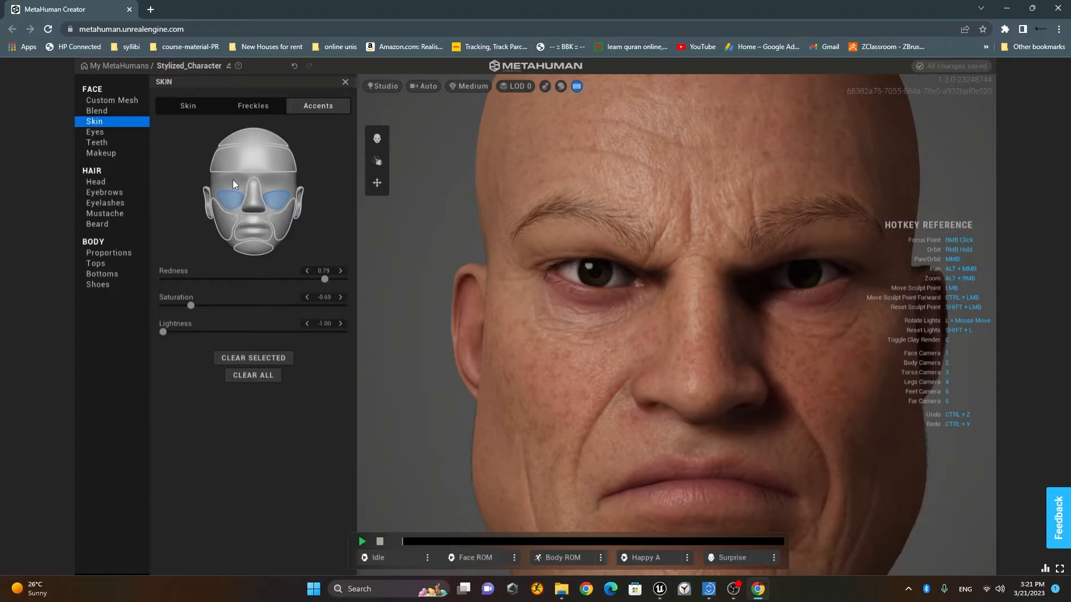
Step: Set the skin accents of the cheeks to Redness 0.05, Saturation -0.20 and Lightness -0.03
left_click(228, 222)
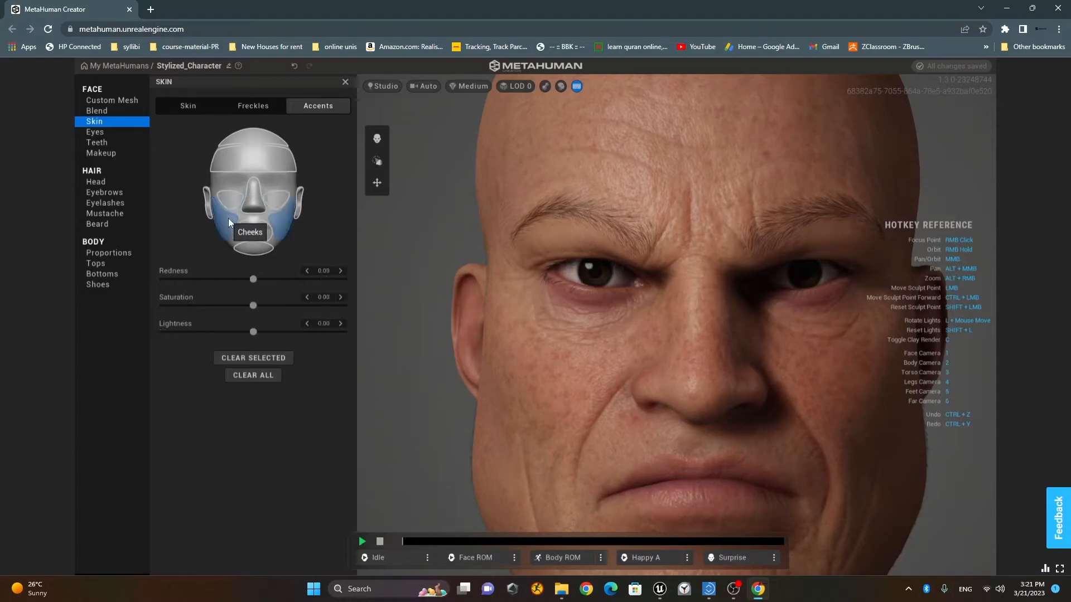
left_click_drag(252, 280, 194, 308)
mouse_move(250, 333)
left_mouse_down()
mouse_move(190, 333)
mouse_move(285, 333)
mouse_move(223, 334)
mouse_move(262, 336)
mouse_move(250, 336)
left_mouse_up()
mouse_move(286, 279)
left_mouse_down()
mouse_move(246, 281)
mouse_move(267, 282)
left_mouse_up()
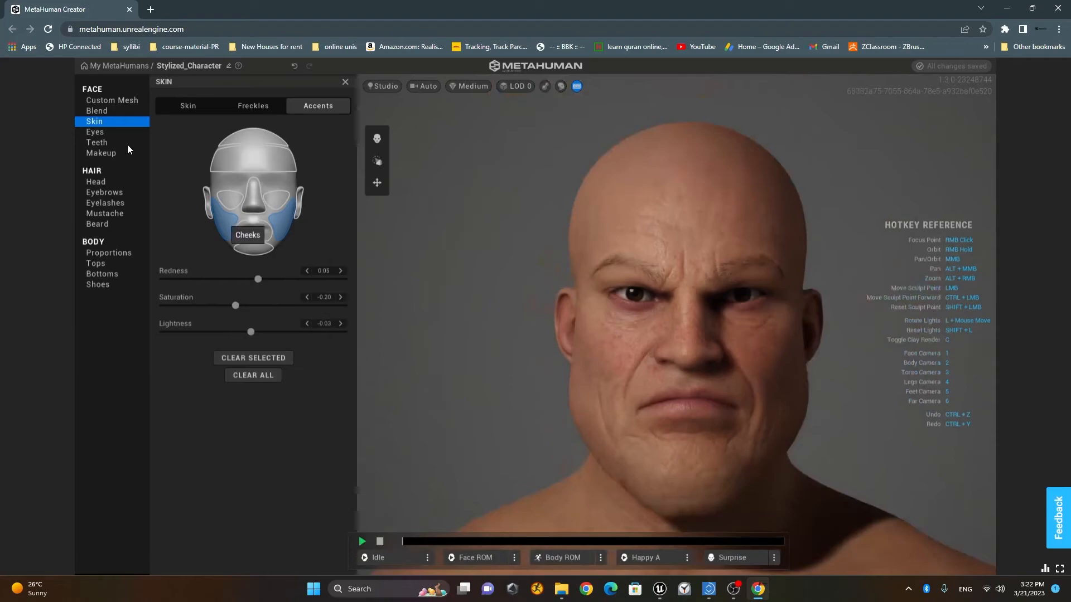
Step: Set the iris Base Color and Detail Color of both eyes to a light grey-brown with U 1.00 and V 1.00
left_click(119, 134)
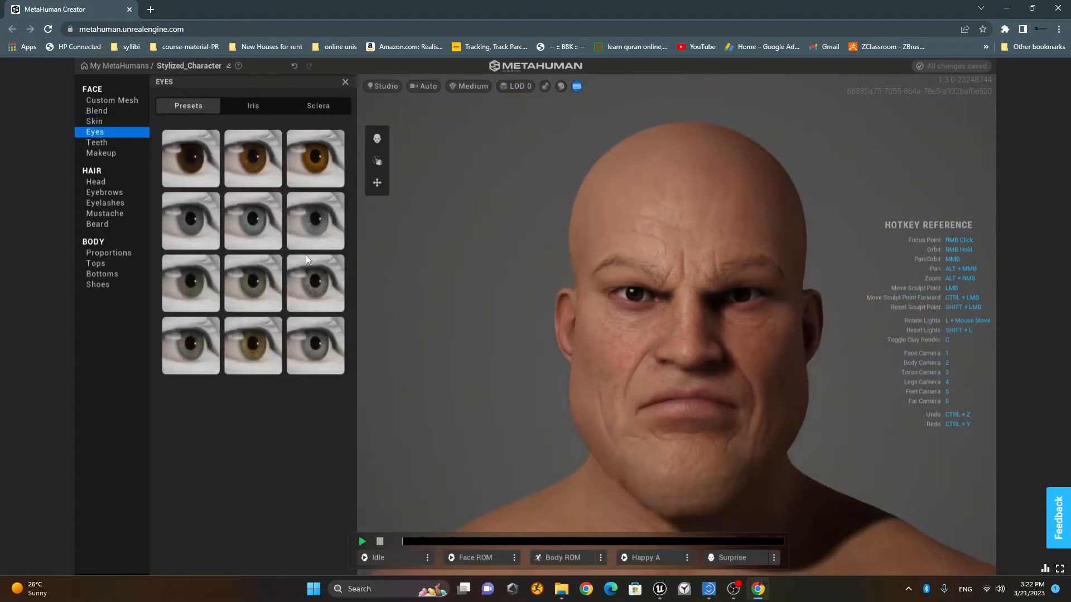
left_click(249, 108)
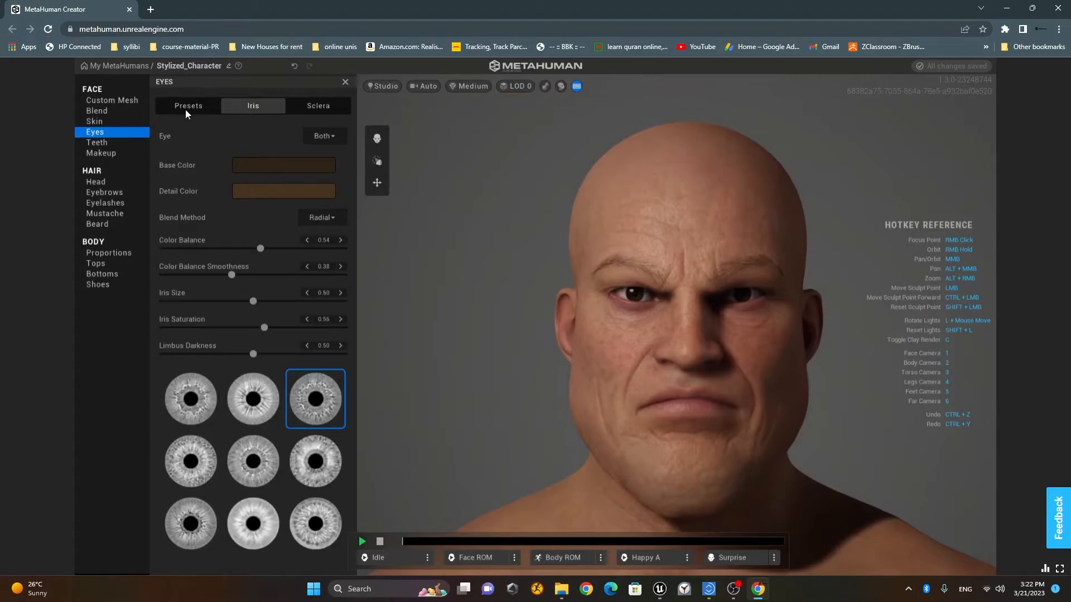
left_click(264, 165)
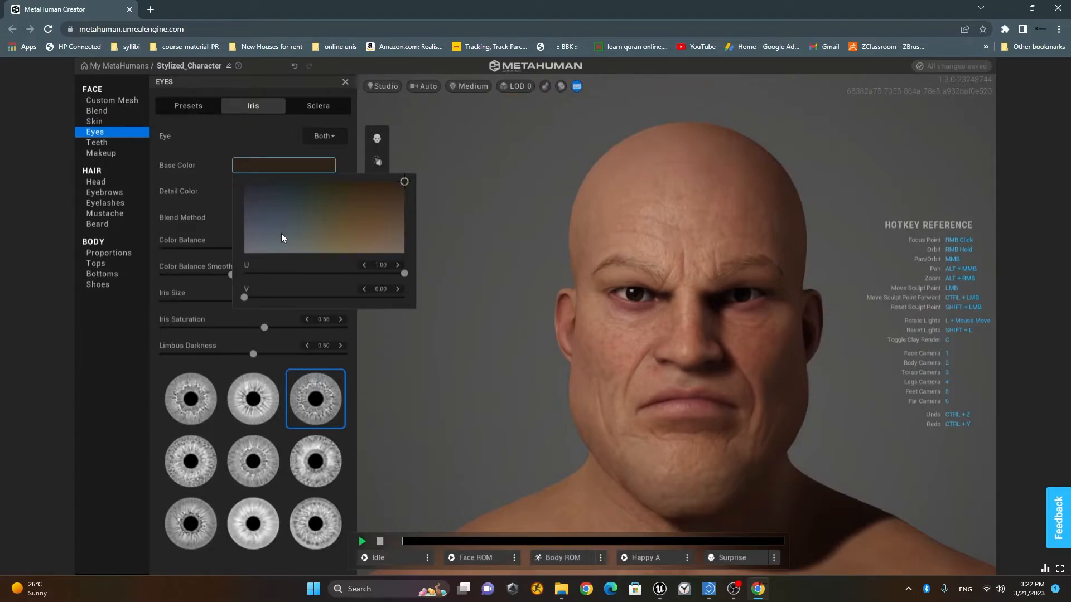
mouse_move(279, 236)
left_mouse_down()
mouse_move(222, 257)
mouse_move(352, 241)
mouse_move(420, 270)
left_mouse_up()
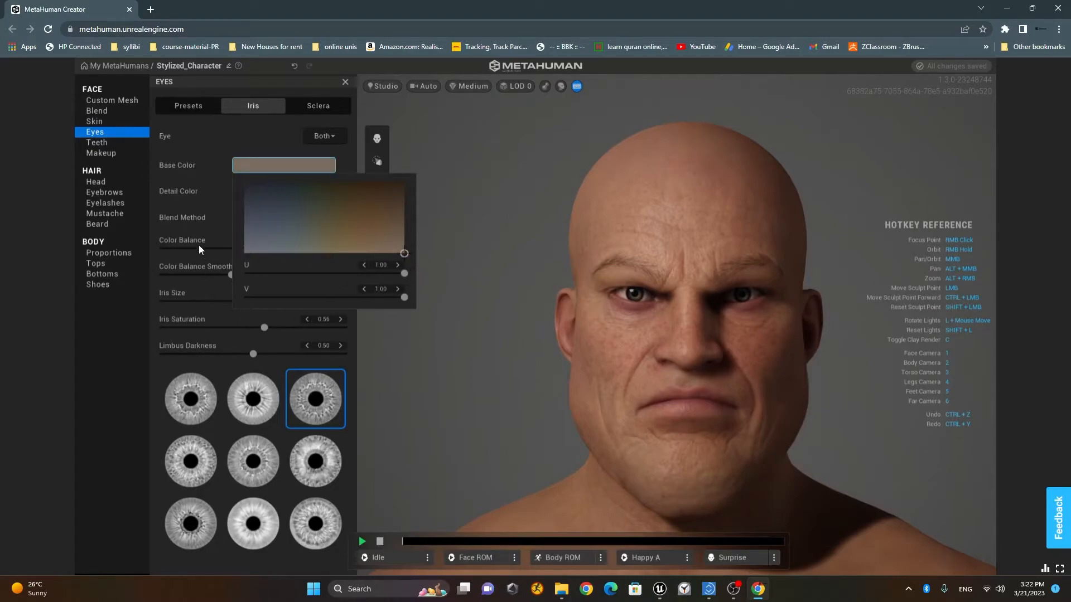
left_click(230, 142)
left_click(279, 192)
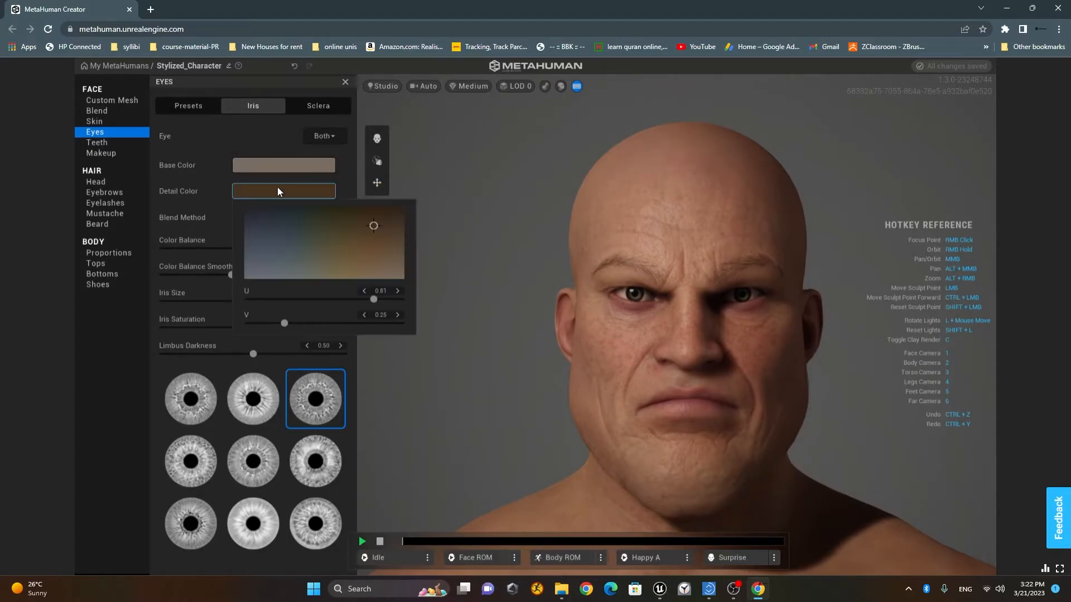
left_click_drag(385, 268, 424, 301)
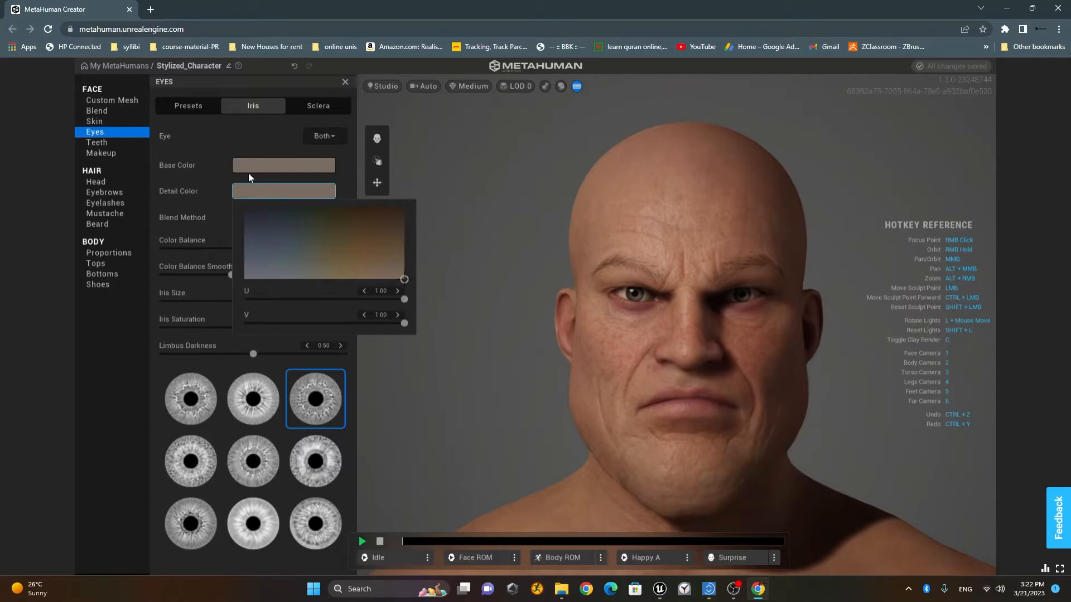
left_click(235, 143)
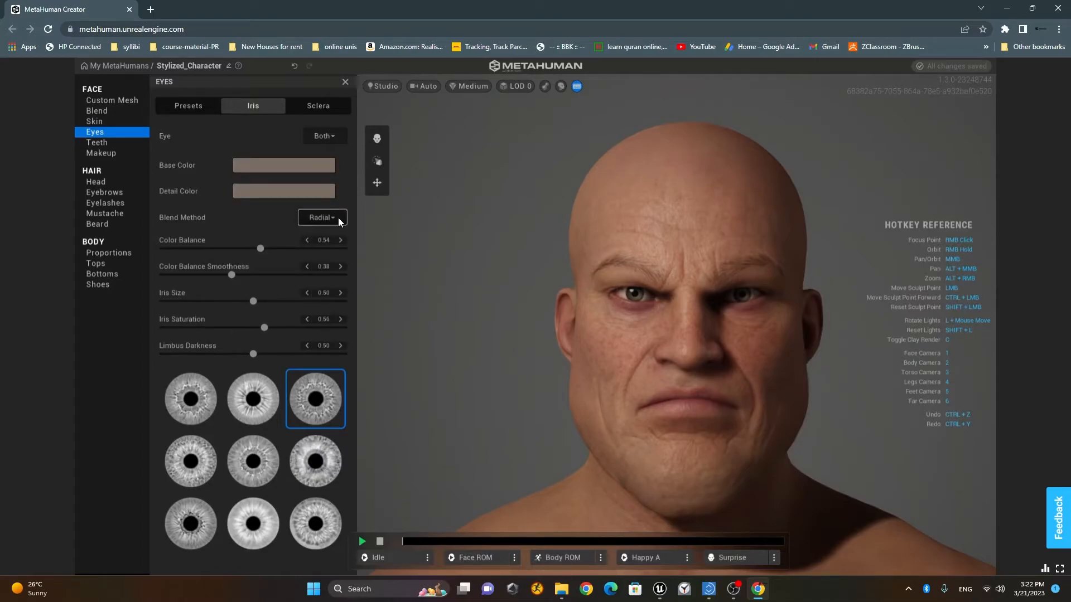
Step: For the left eye only, set the iris Base Color to U 0.00 and V 0.00 and the Detail Color to dark blue
left_click(328, 140)
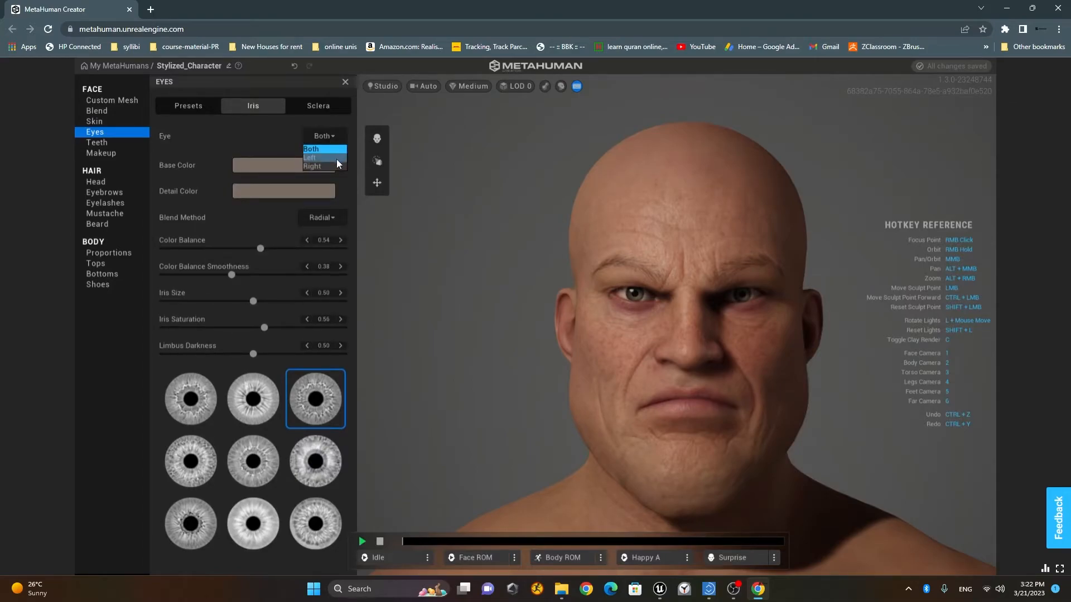
left_click(336, 158)
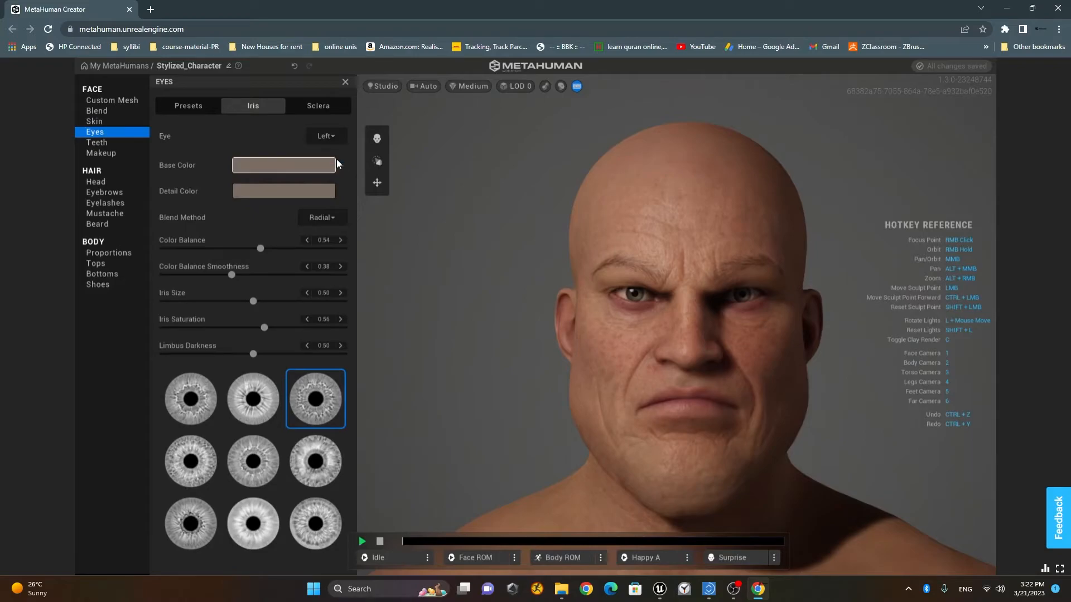
left_click(268, 167)
left_click_drag(278, 202, 215, 171)
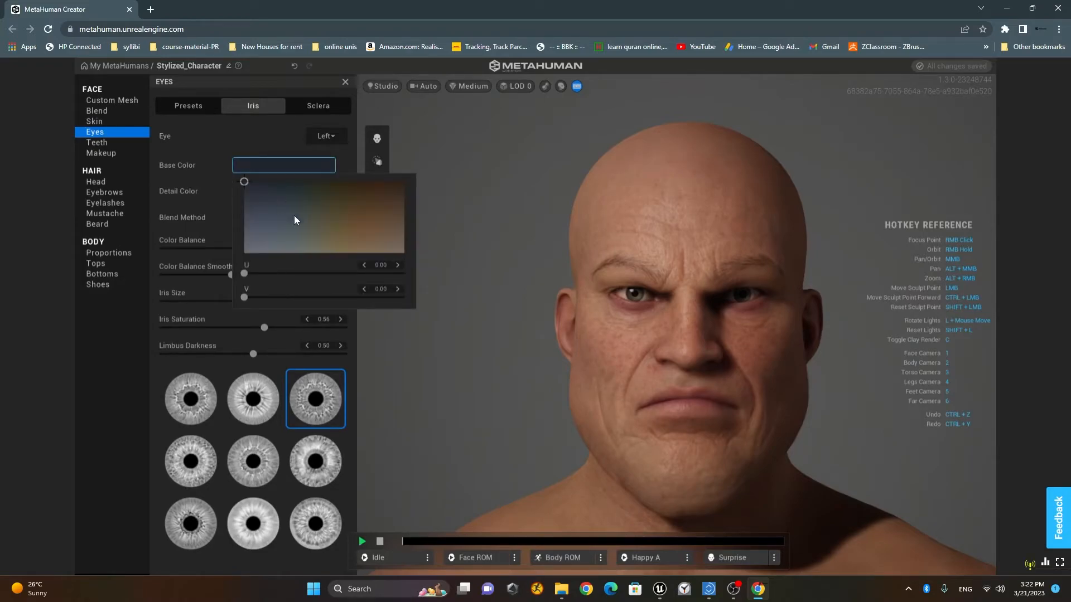
left_click(201, 146)
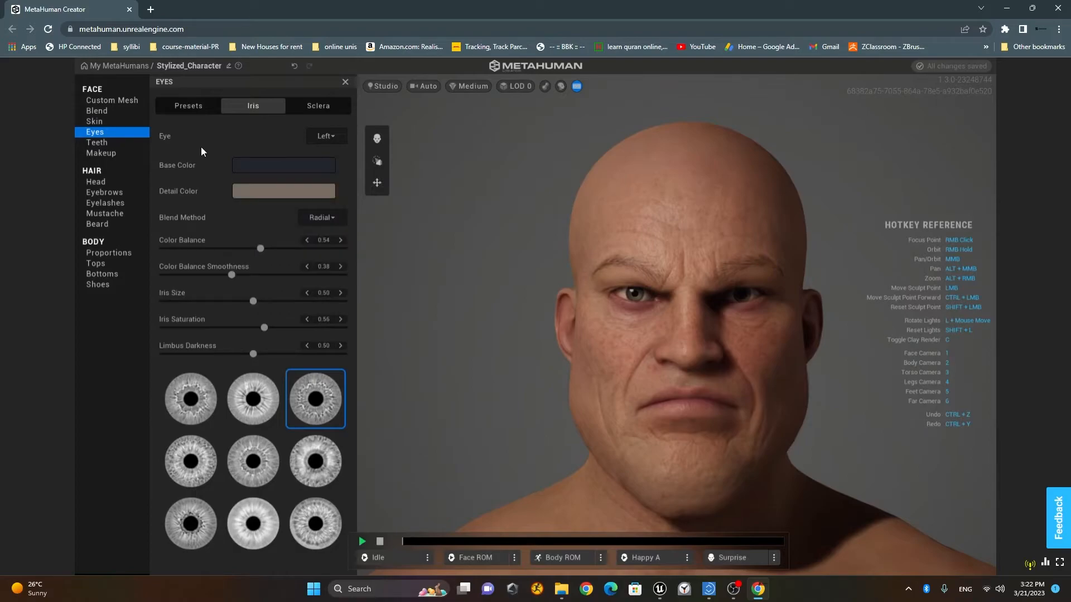
left_click(263, 189)
left_click_drag(286, 222, 239, 230)
left_click(233, 138)
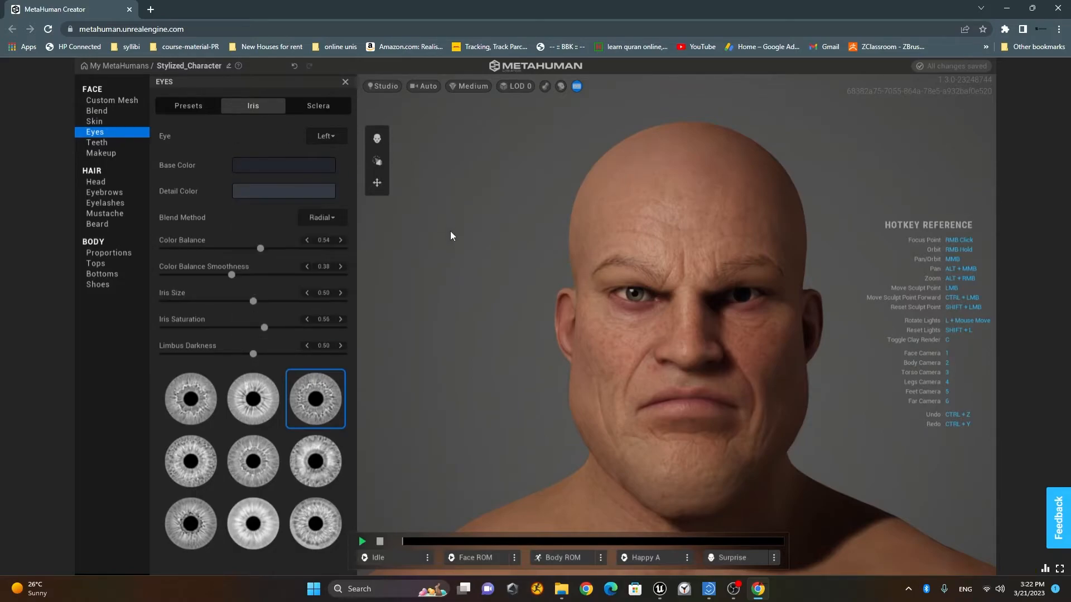
Step: Tint the left eye's sclera a warm cream with U at about 0.90 and V at about 0.77, and inspect it up close
left_click(306, 110)
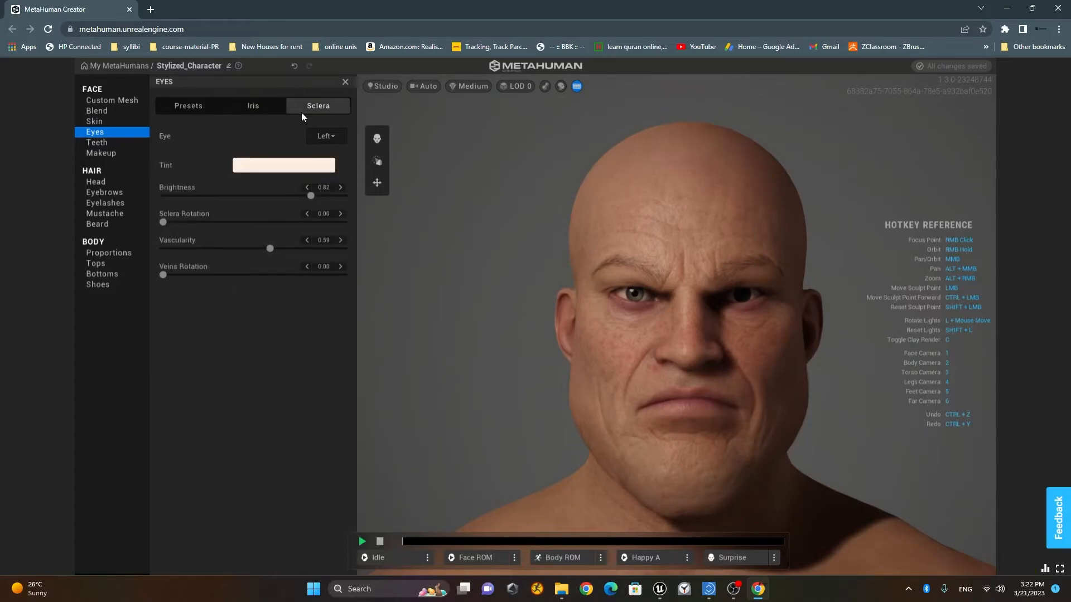
left_click(269, 168)
left_click_drag(352, 232, 413, 254)
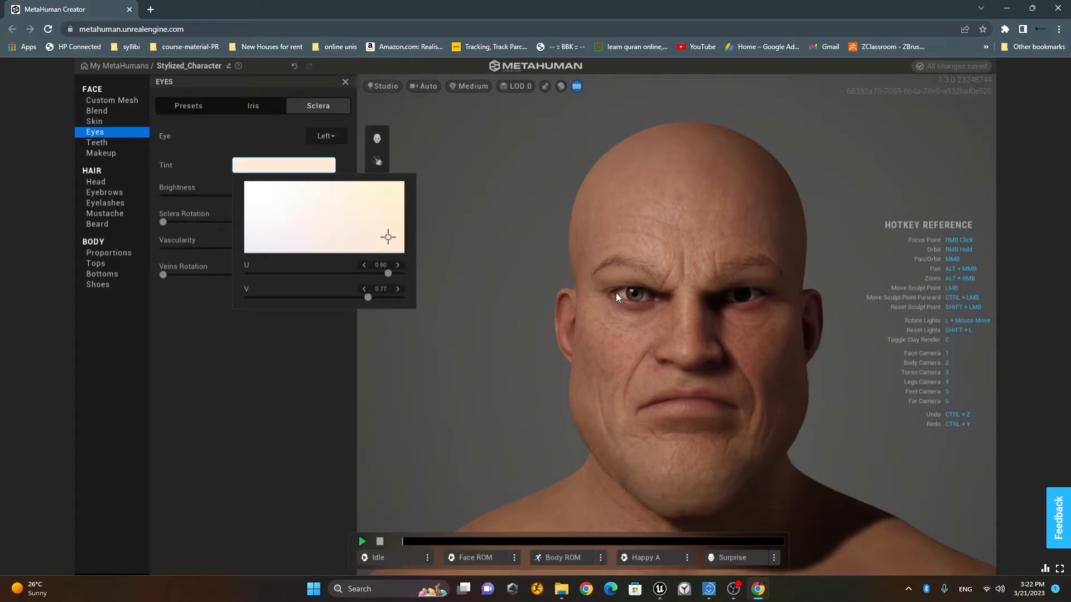
scroll(615, 293, "up", 5)
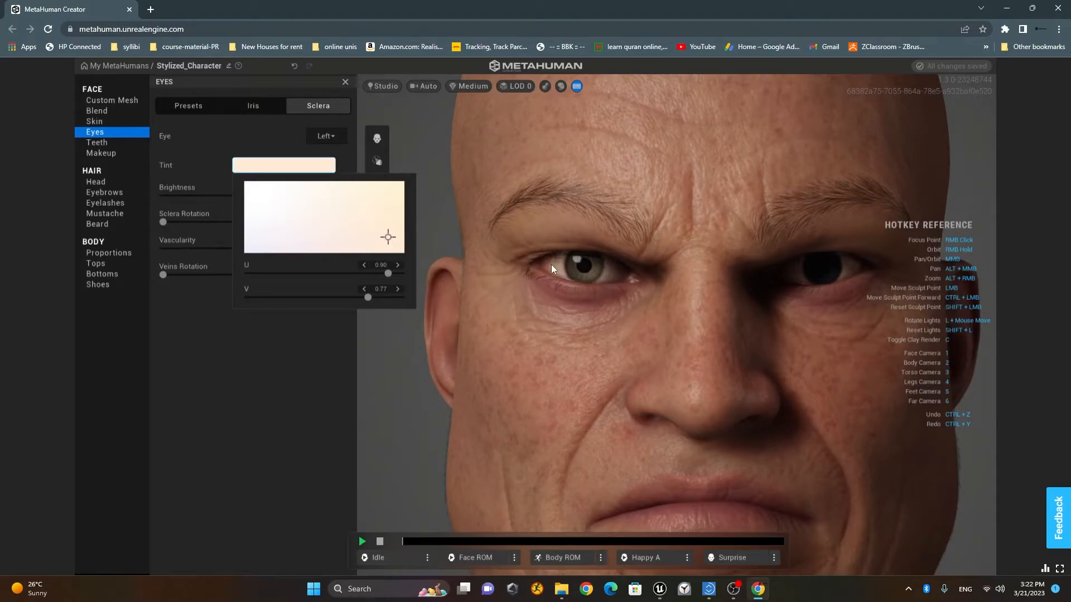
Step: Set the left eye's sclera Vascularity and Brightness both to 0.75
left_click(263, 341)
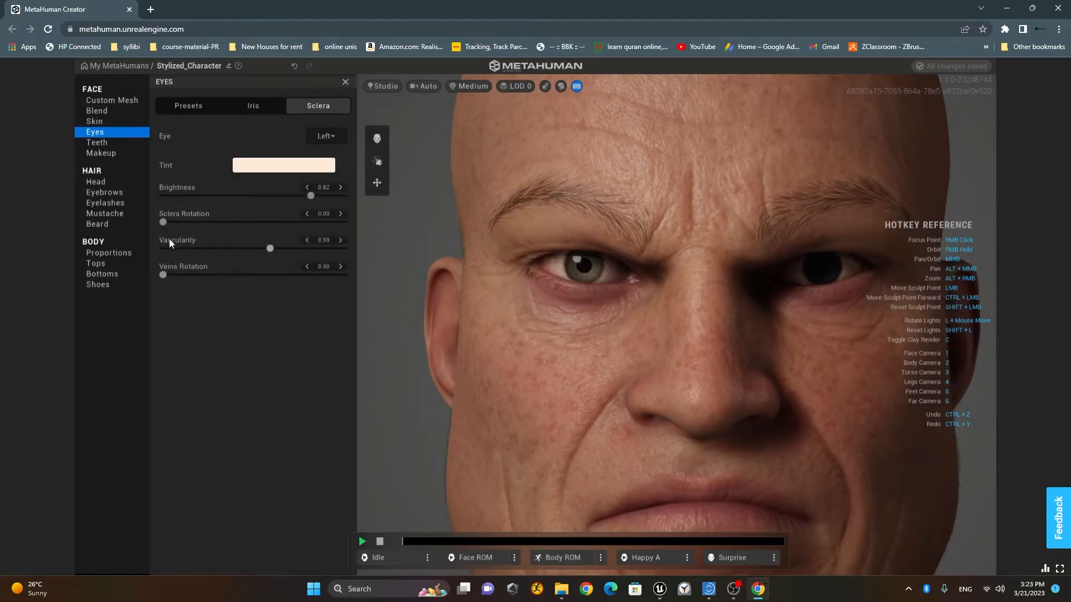
left_click_drag(263, 250, 338, 251)
left_click_drag(226, 200, 266, 206)
Step: For both eyes, set the sclera Brightness to 0.36, raise the Vascularity and shift the Tint towards a yellower cream
left_click(333, 137)
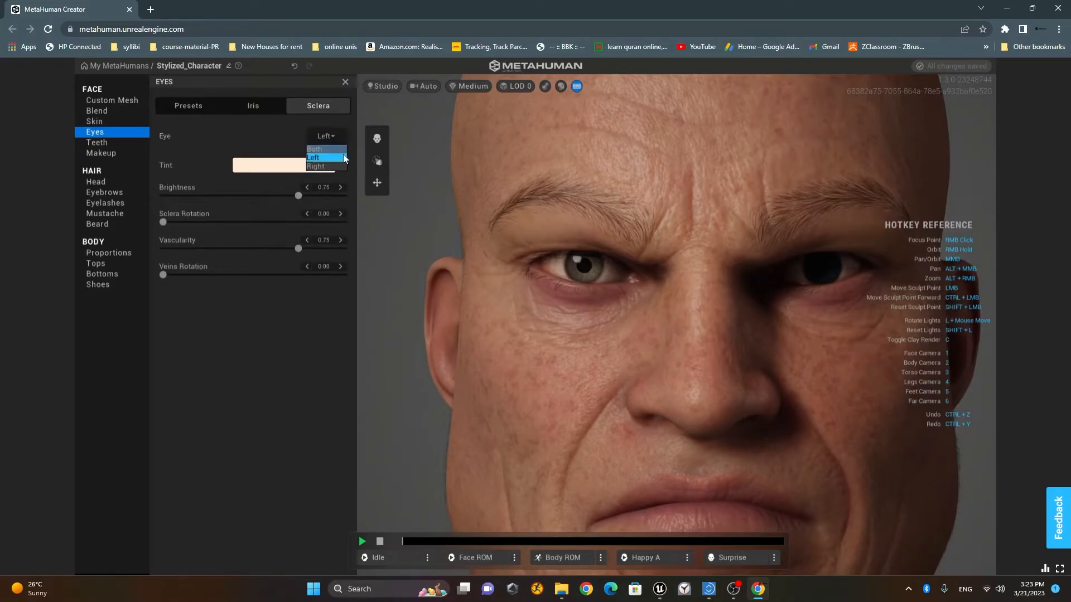
left_click_drag(298, 198, 230, 201)
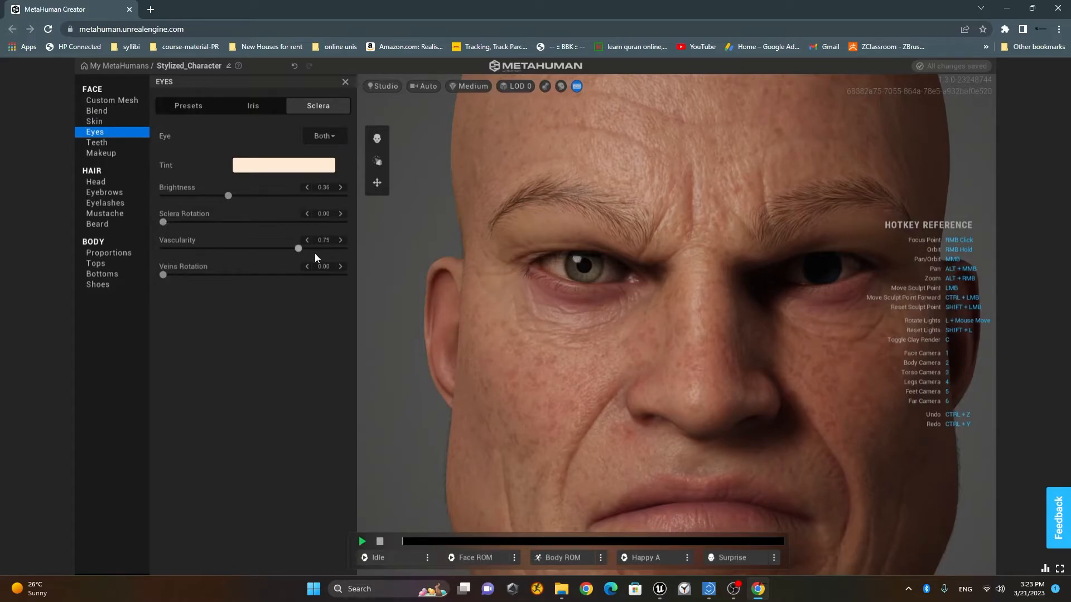
left_click_drag(296, 249, 219, 249)
left_click(319, 248)
left_click(268, 167)
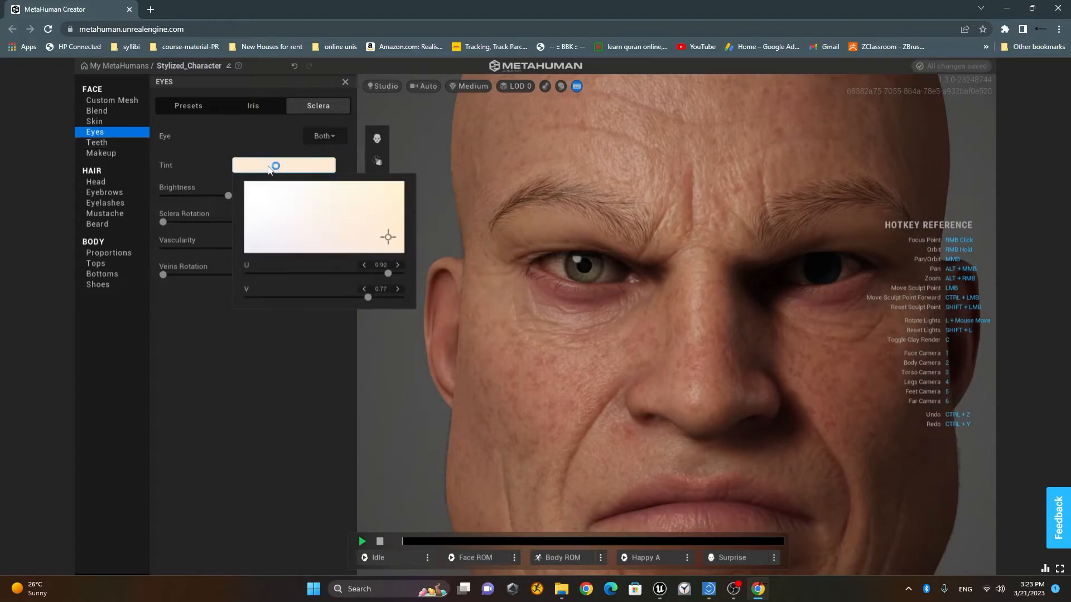
mouse_move(402, 208)
left_mouse_down()
mouse_move(402, 187)
mouse_move(400, 200)
left_mouse_up()
Step: Look through the teeth settings, trying out the Variation, Tooth Spacing and Jaw Open controls
left_click(111, 144)
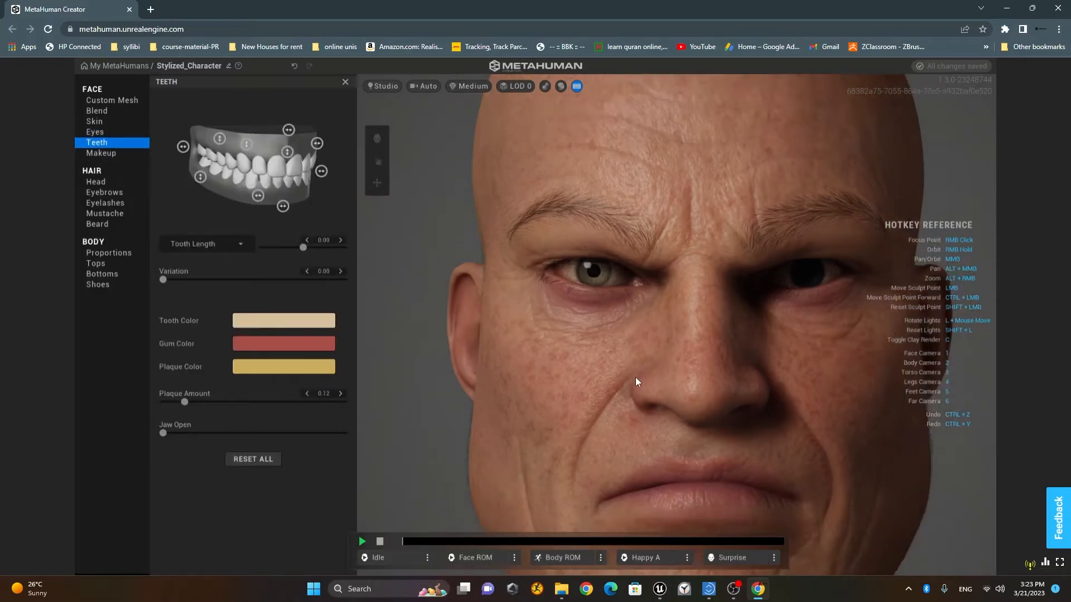
scroll(637, 382, "down", 5)
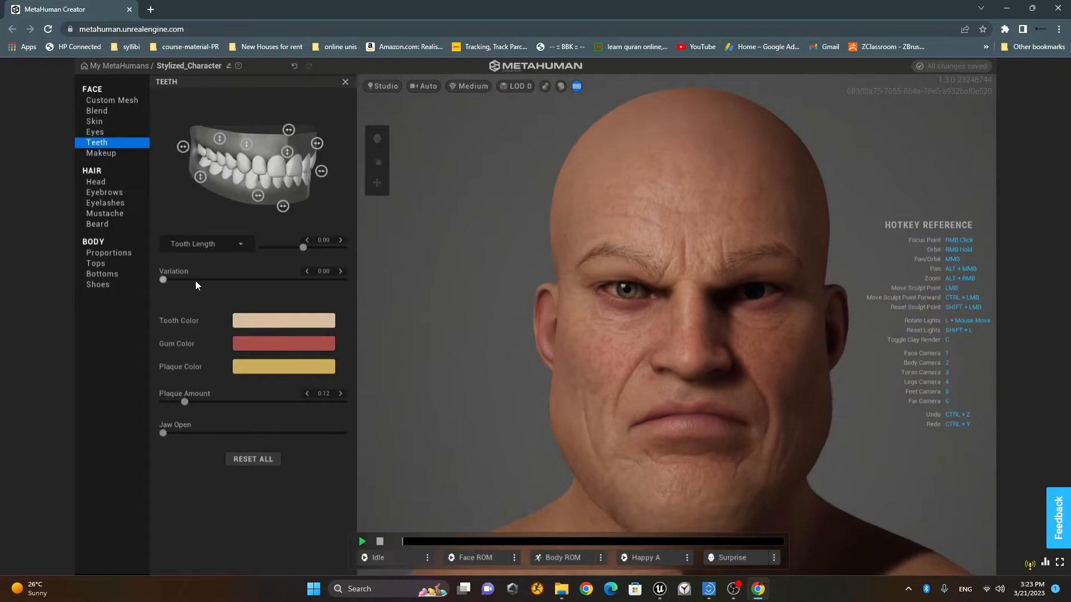
left_click_drag(196, 281, 209, 282)
left_click(229, 245)
left_click(223, 266)
left_click(229, 245)
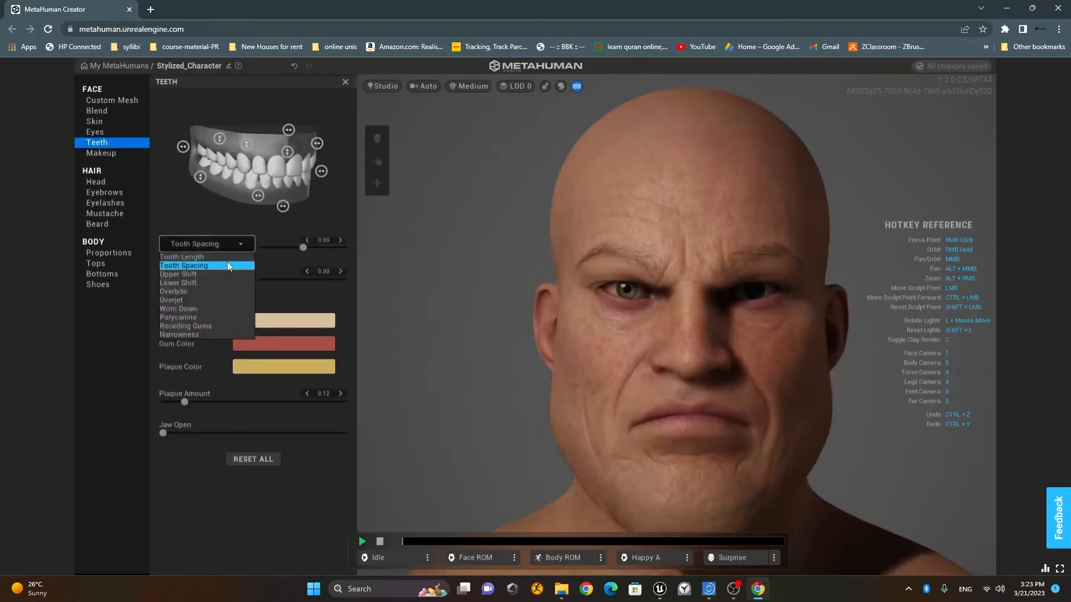
left_click(226, 262)
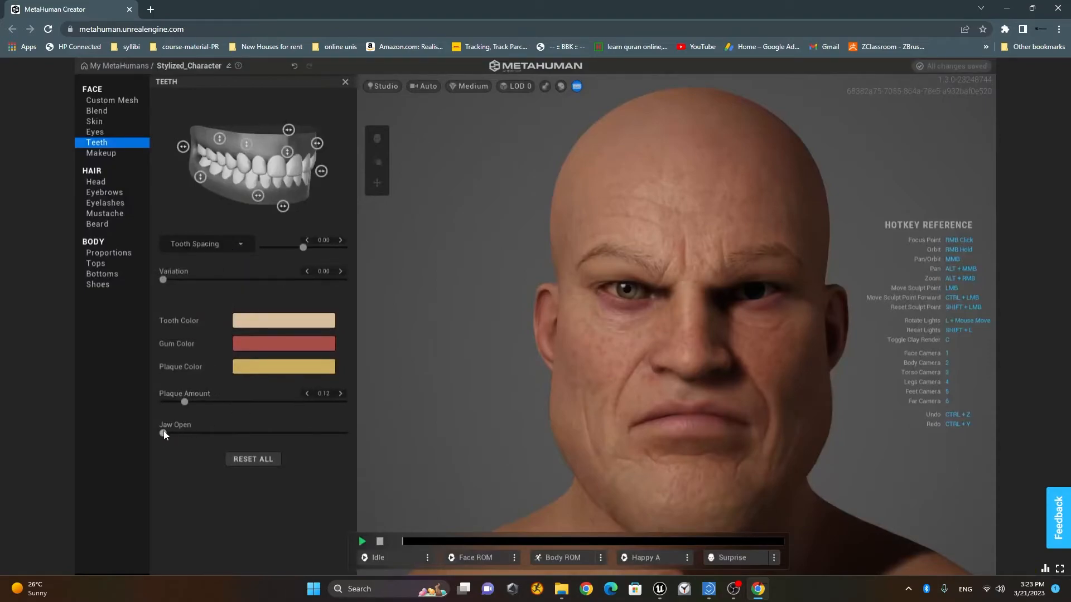
left_click_drag(246, 433, 132, 437)
Step: Set the teeth's Tooth Length to -0.07 and Lower Shift to -0.15, and select the Overjet parameter
left_click(117, 155)
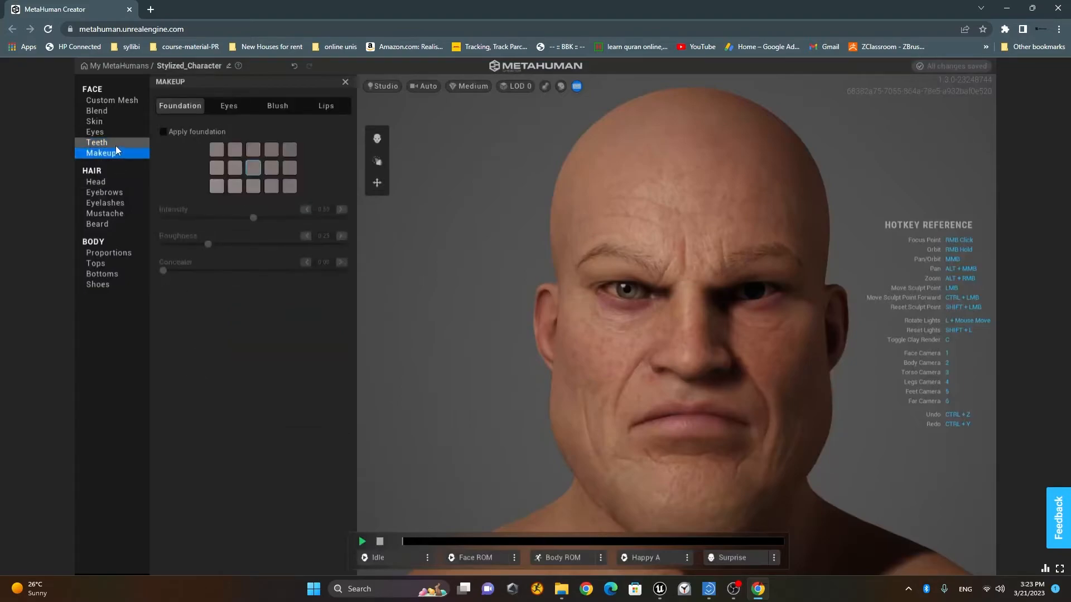
left_click(115, 146)
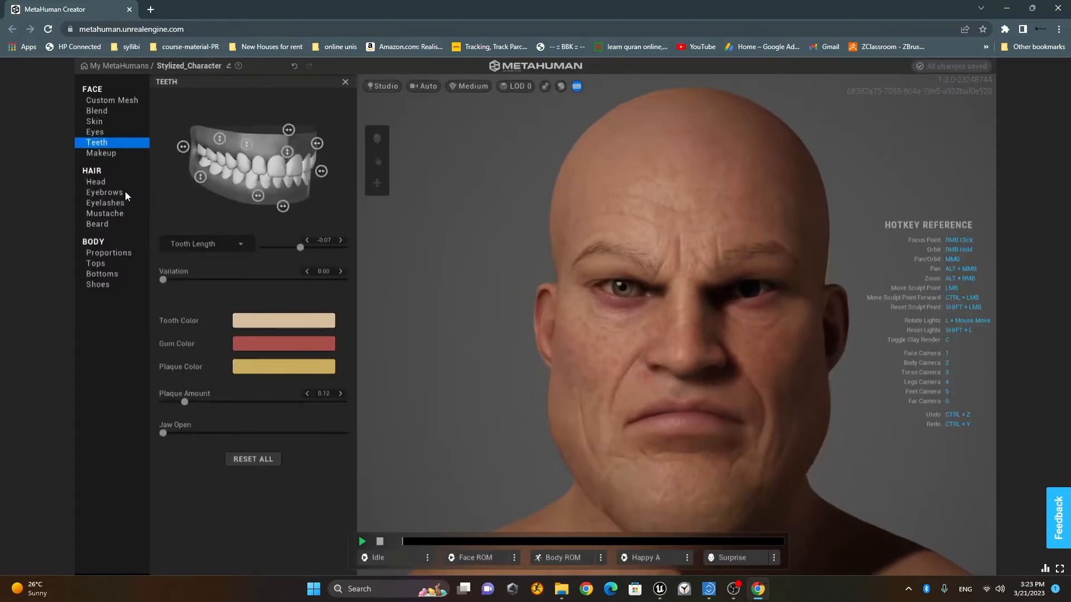
left_click_drag(284, 209, 267, 211)
left_click(234, 242)
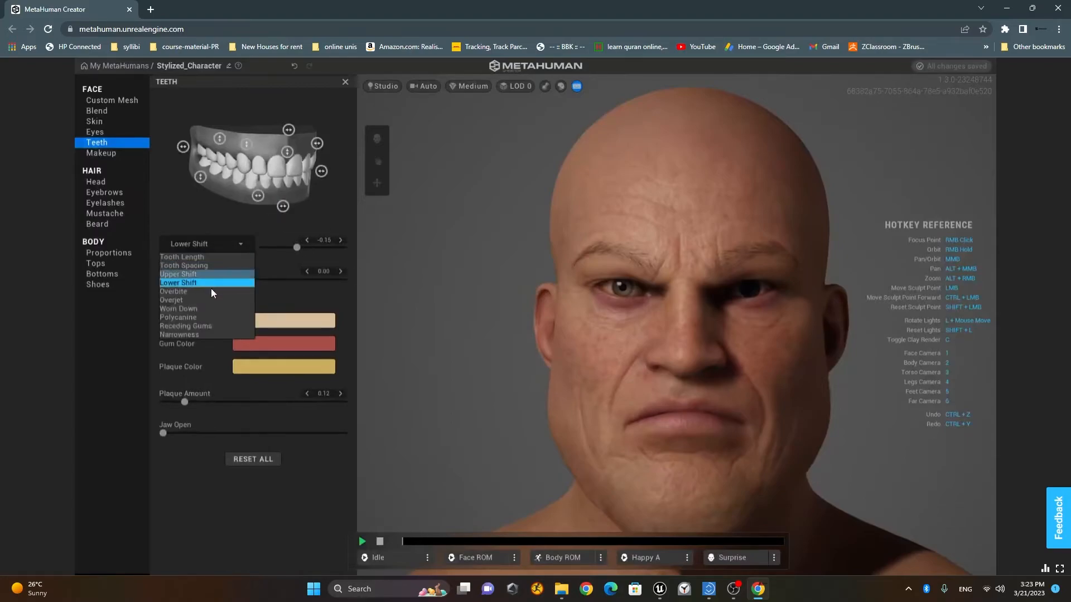
left_click(202, 303)
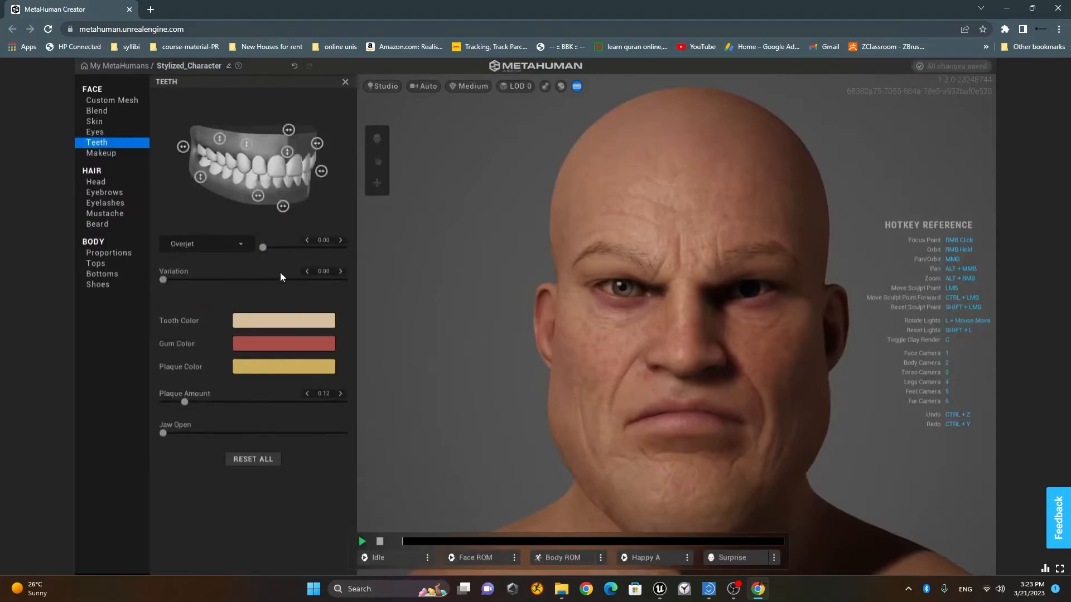
Step: Test the Jaw Open control on the teeth, close the jaw again and look at the foundation makeup options
left_click(115, 151)
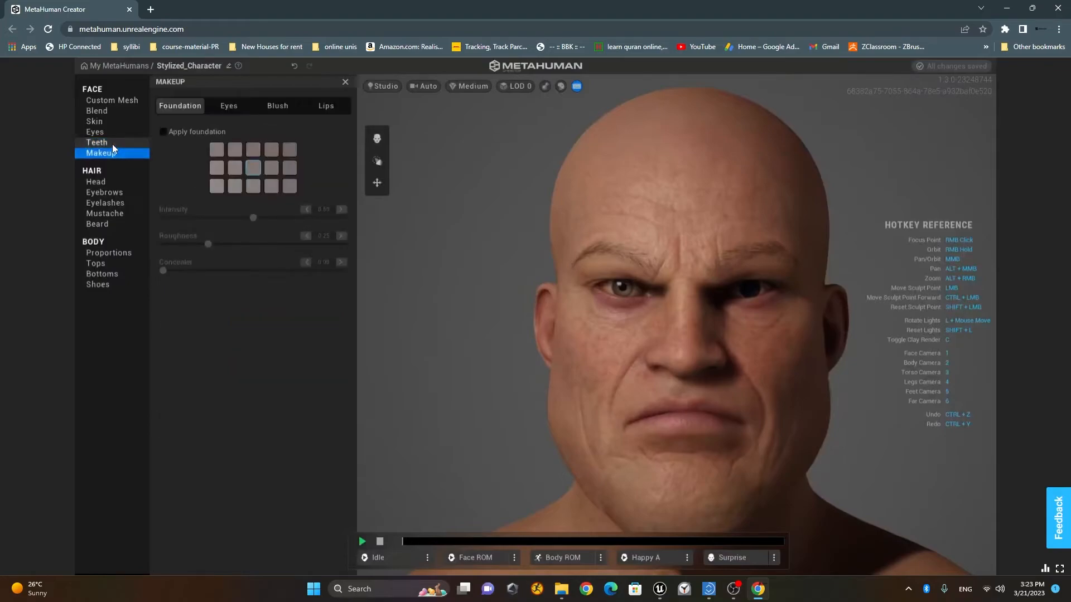
left_click(112, 143)
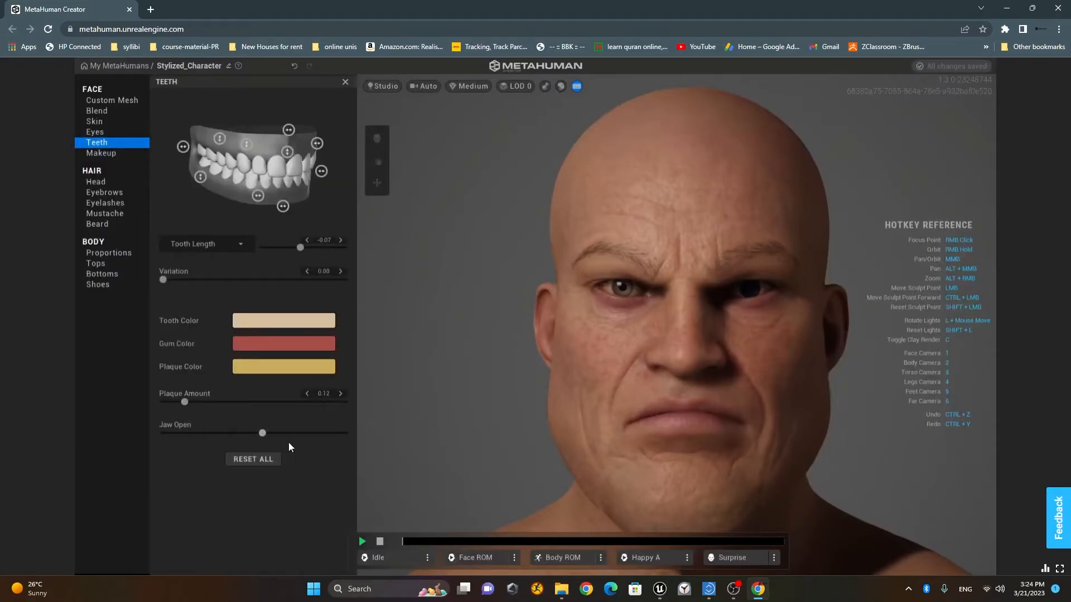
left_click_drag(244, 443, 132, 443)
left_click(113, 154)
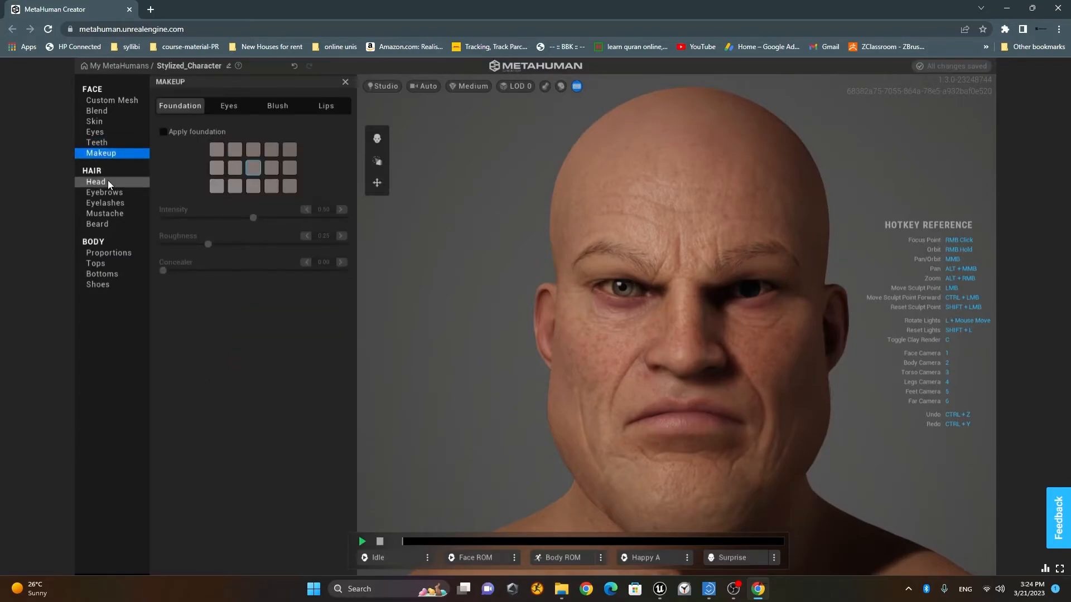
Step: Give the character's head the spiked mohawk hairstyle with shaved sides
left_click(108, 182)
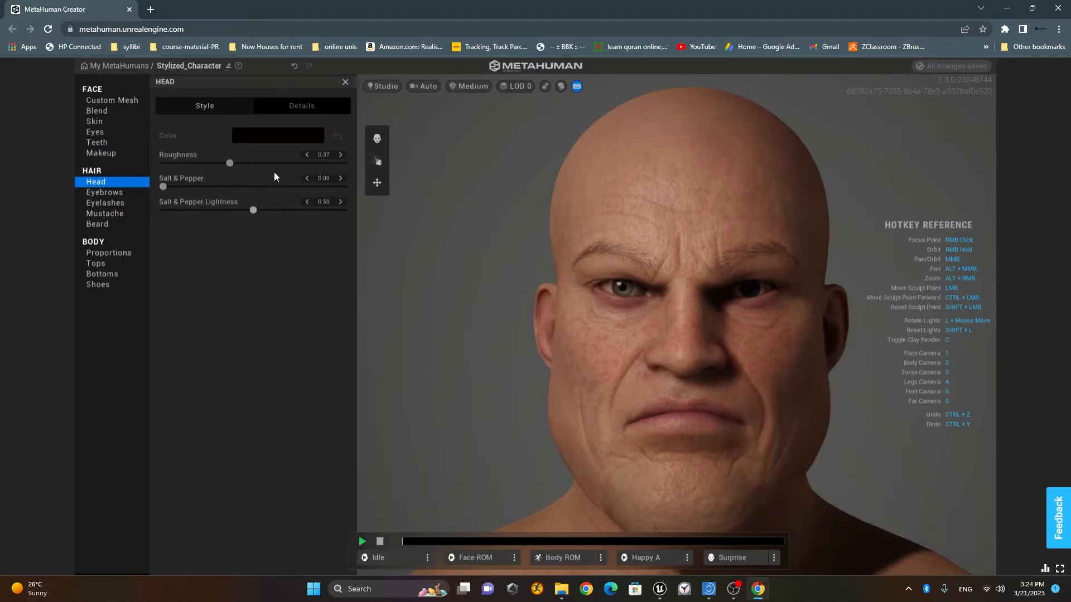
left_click(202, 112)
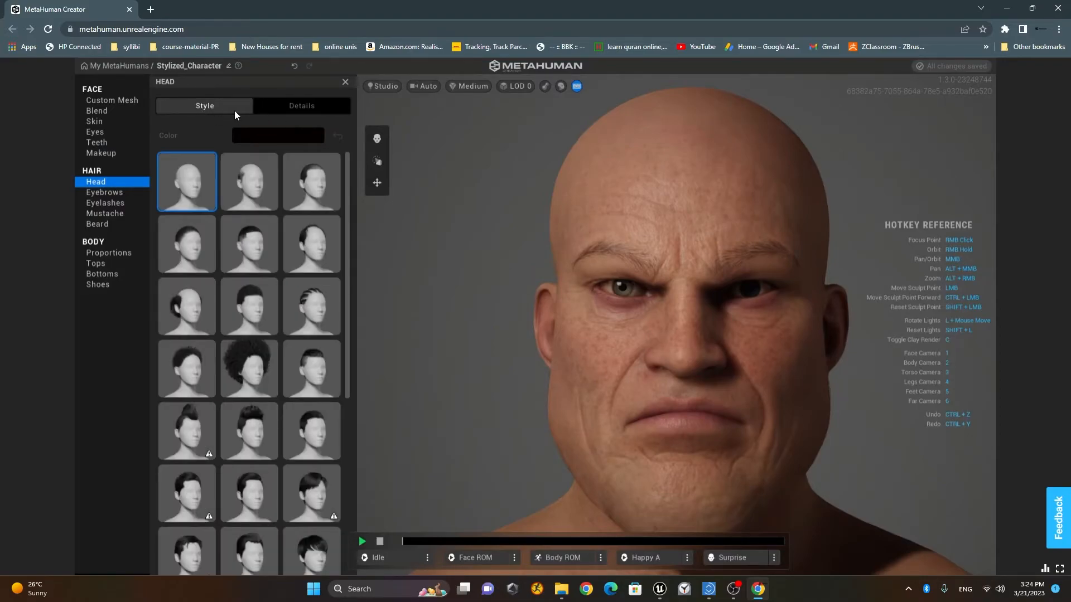
left_click(198, 424)
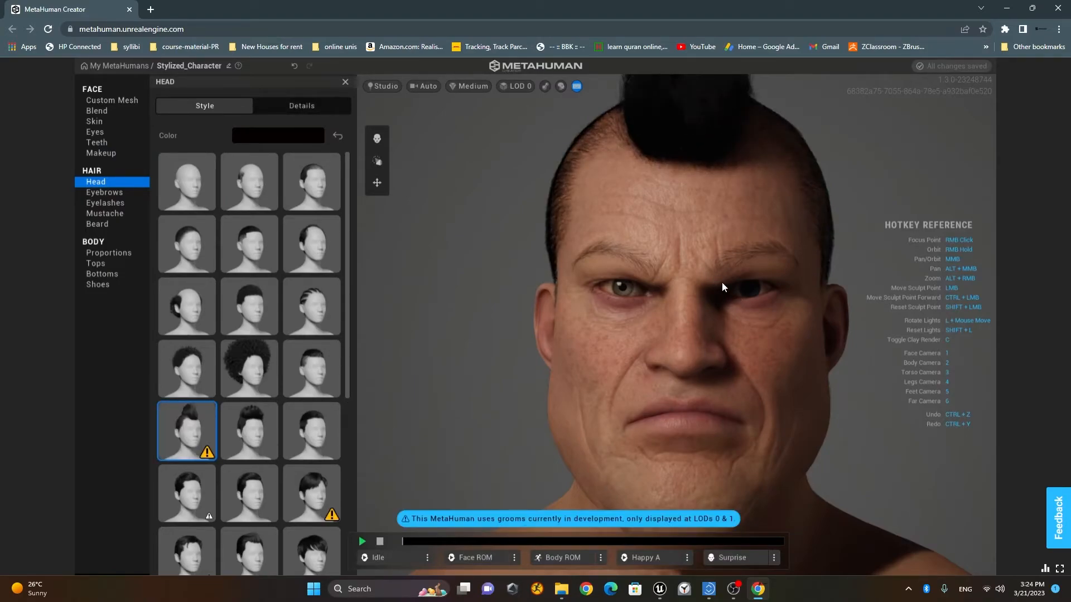
right_click_drag(722, 282, 755, 309)
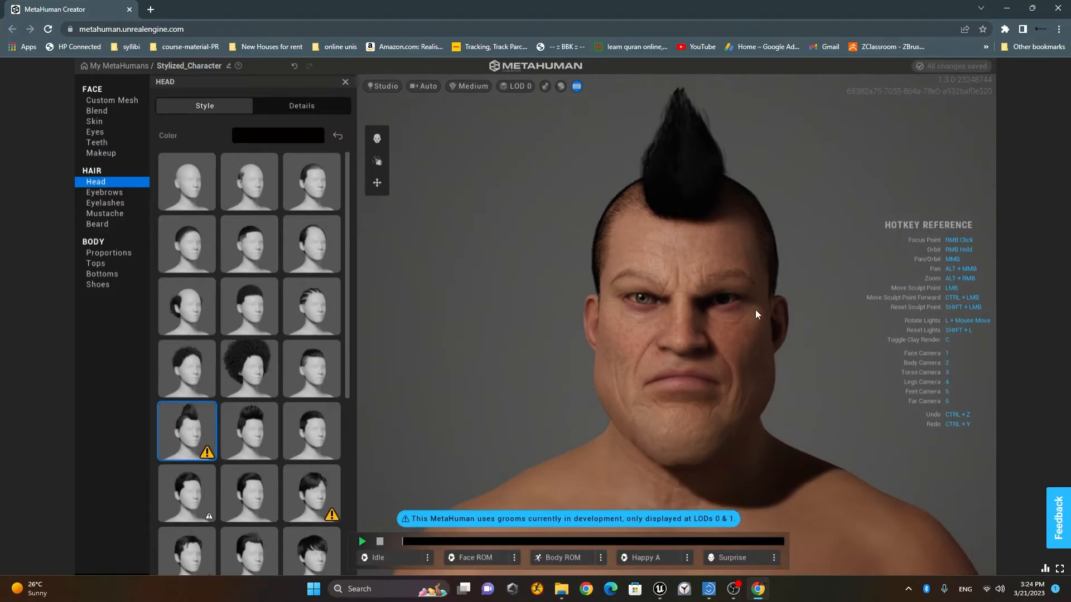
Step: Color the mohawk light blonde with the last swatch in the third row of the Neutral presets
left_click(257, 142)
left_click(280, 162)
left_click(352, 162)
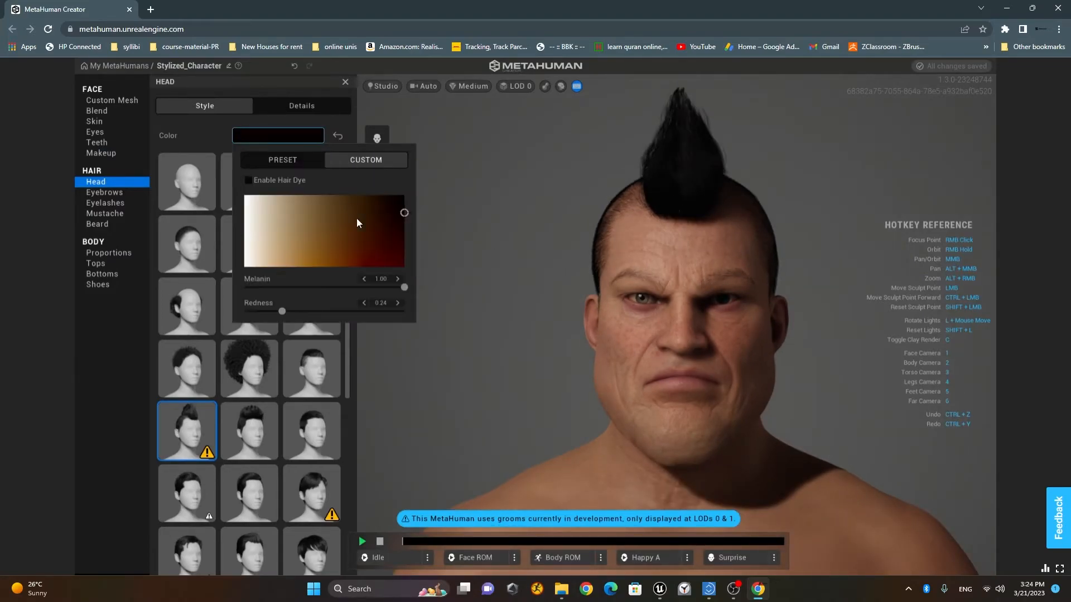
left_click(291, 163)
left_click(395, 243)
left_click(413, 243)
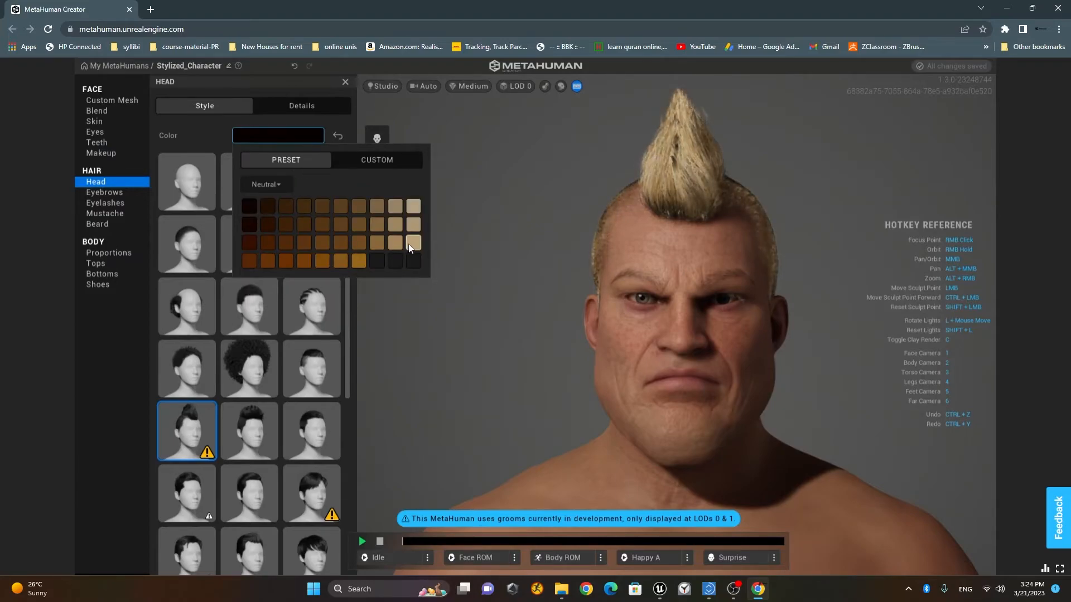
right_click_drag(790, 335, 680, 326)
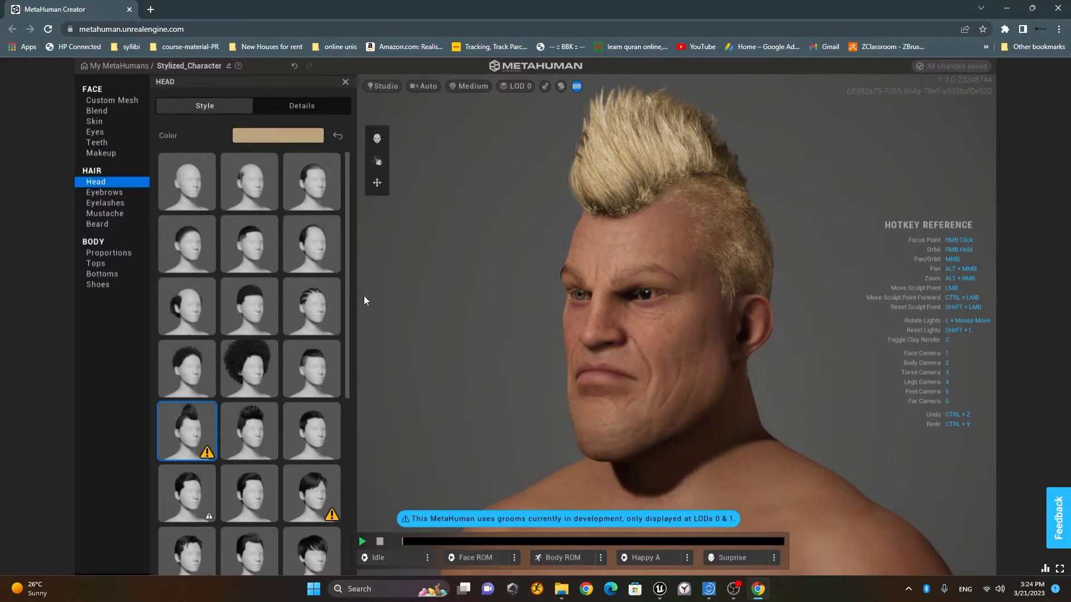
Step: Apply the thick eyebrow style at the end of the fourth row and color it with the hair's light blonde preset
left_click(126, 192)
left_click(227, 110)
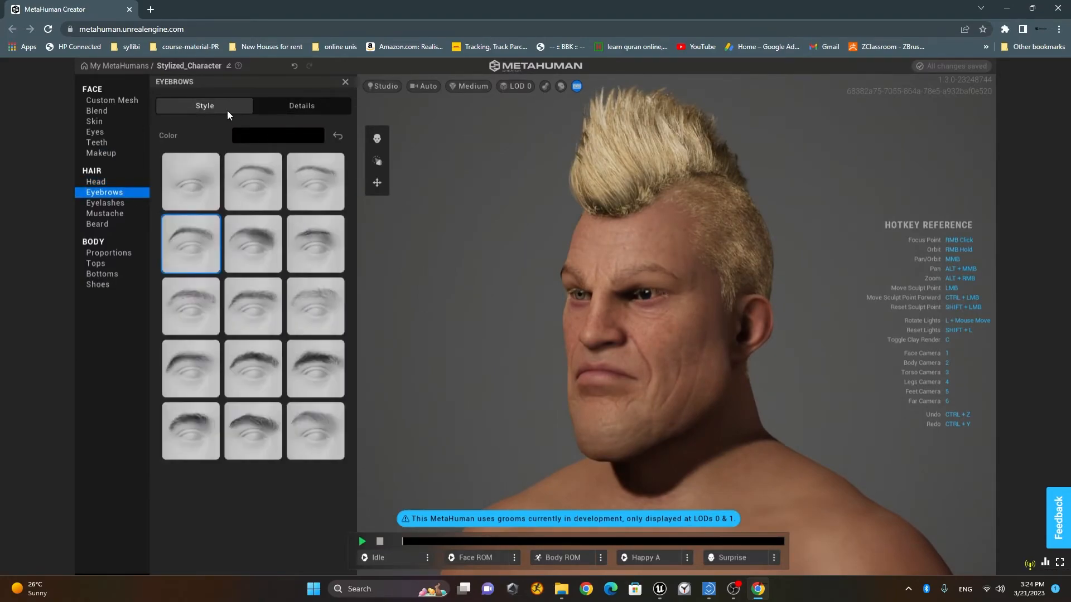
left_click(311, 113)
left_click(214, 110)
left_click(317, 366)
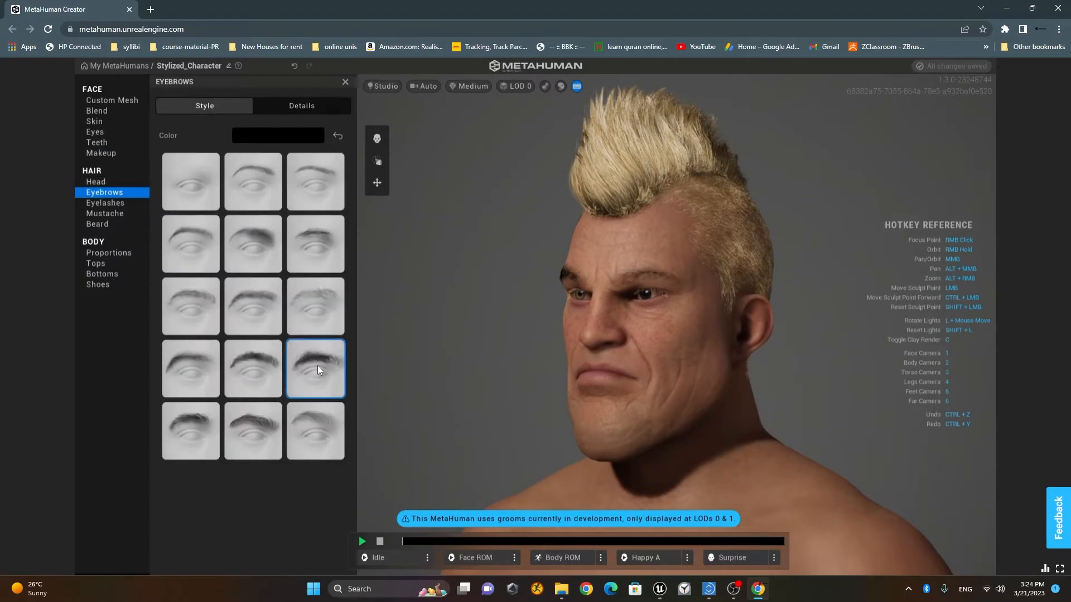
left_click(248, 135)
left_click(269, 162)
left_click(413, 243)
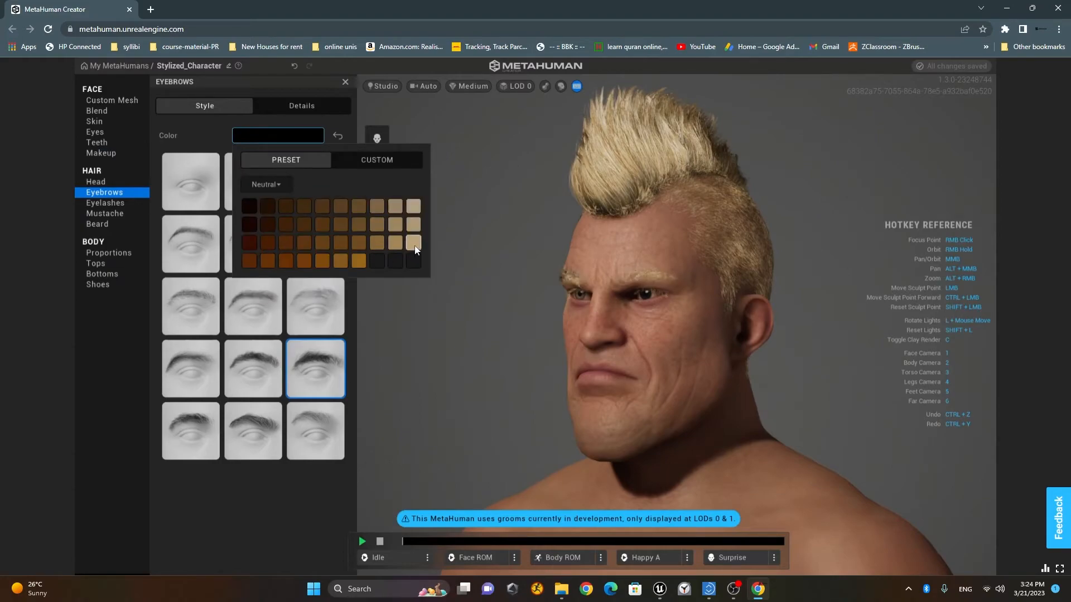
Step: Look over the eyelash styles and add the last mustache style, the thick drooping one
left_click(120, 202)
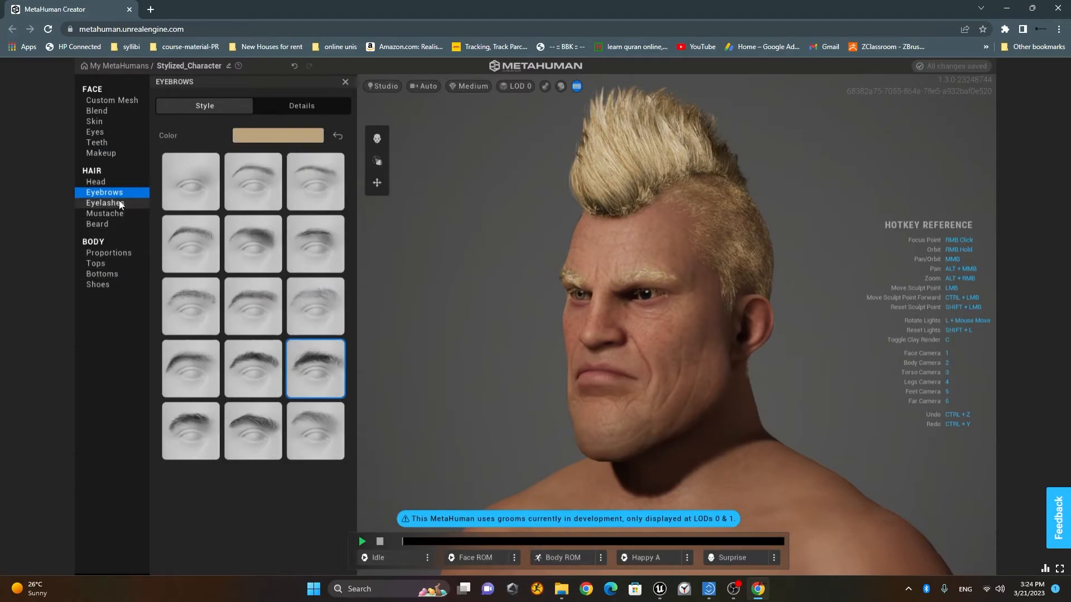
left_click(120, 203)
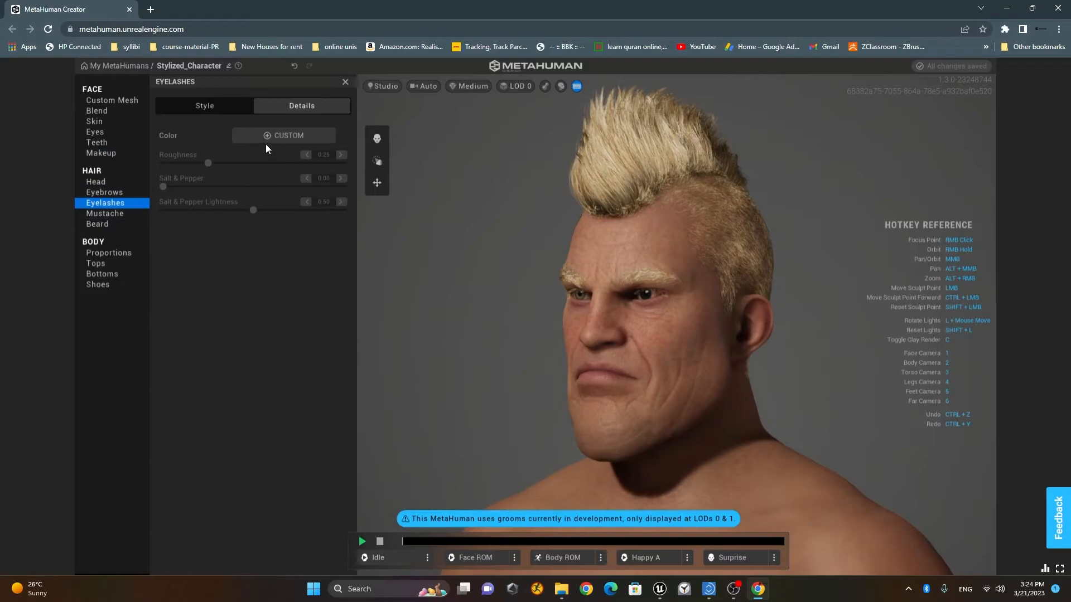
left_click(201, 109)
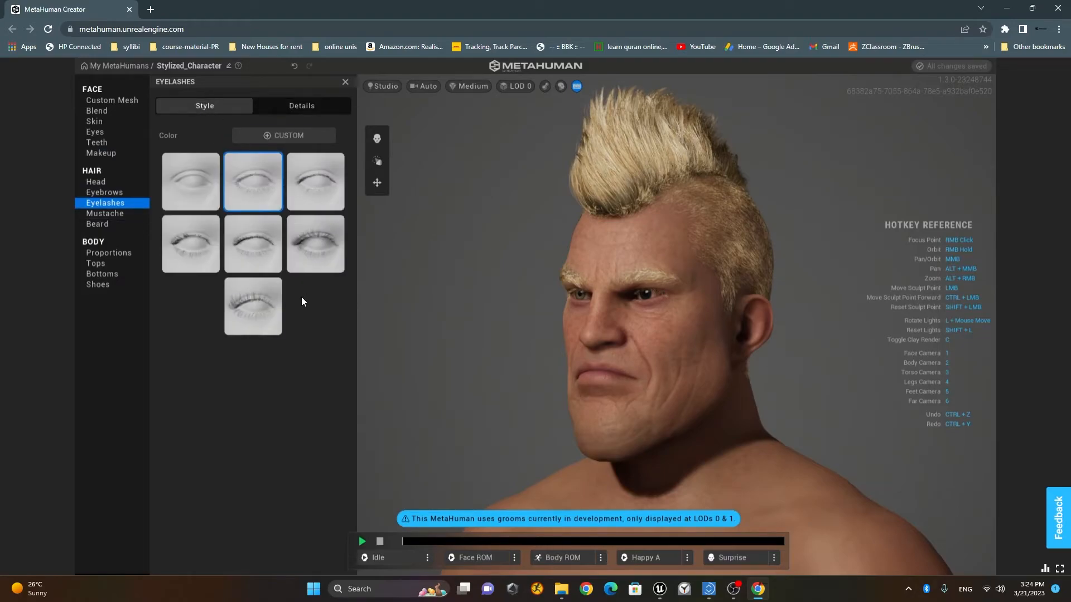
left_click(117, 216)
left_click(211, 110)
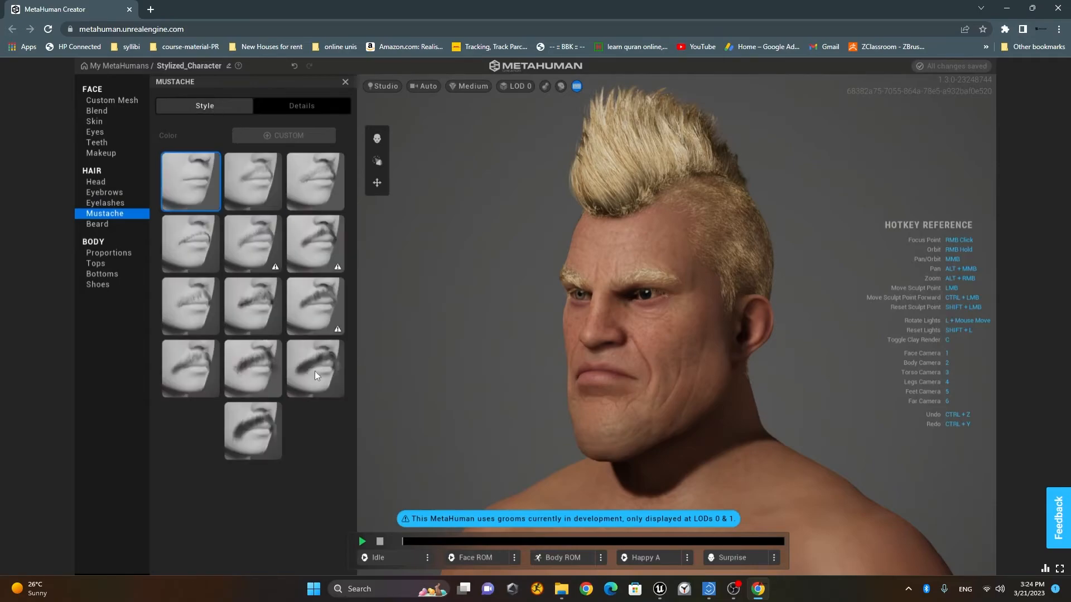
left_click(252, 437)
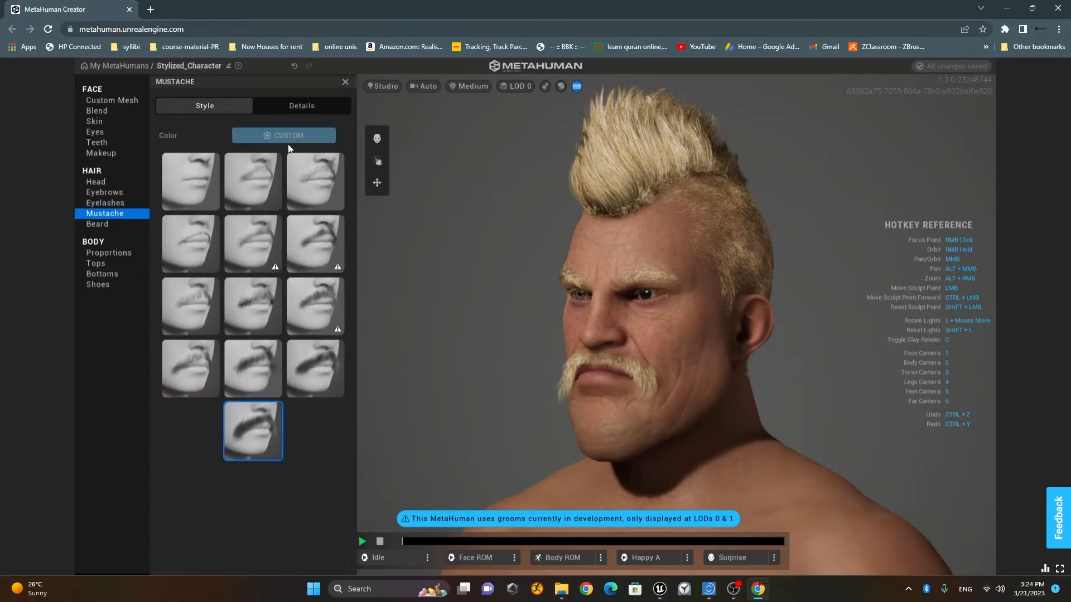
Step: Try the Long Messy Beard, replace it with the full beard at the end of the third row, and inspect it
left_click(110, 222)
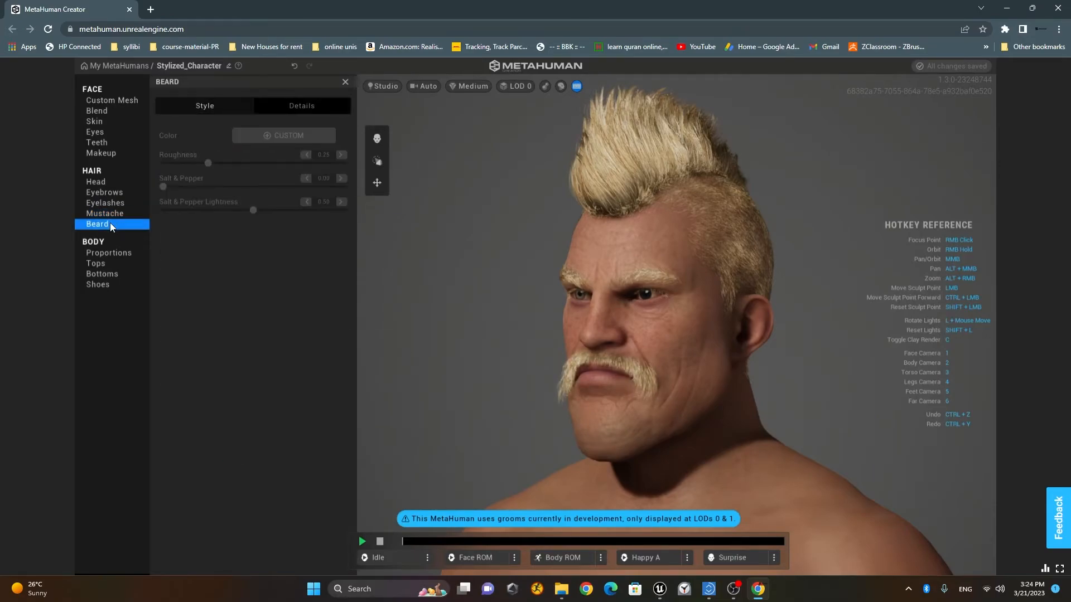
left_click(205, 108)
left_click(262, 434)
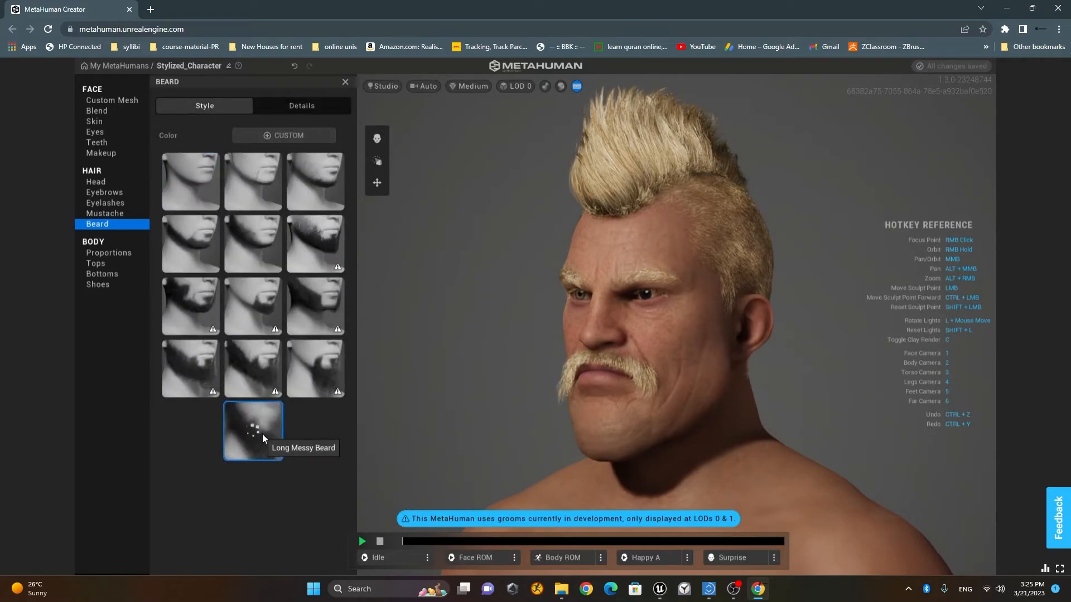
left_click(319, 310)
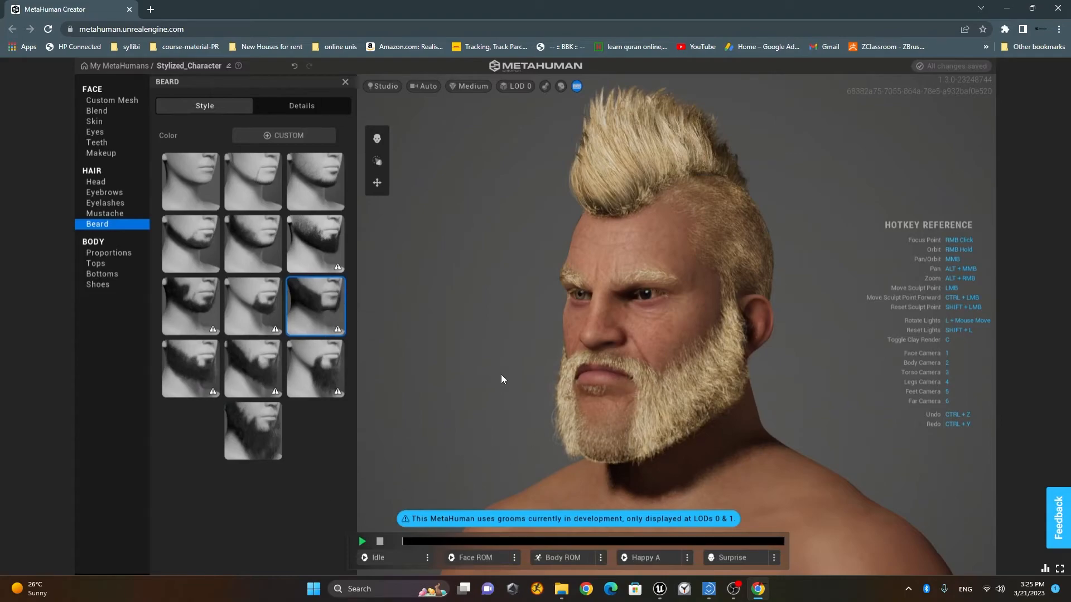
right_click_drag(530, 362, 642, 357)
Step: Enlarge the character's head by raising the head scale in the body proportions
right_click_drag(717, 301, 747, 288, "alt")
left_click(116, 260)
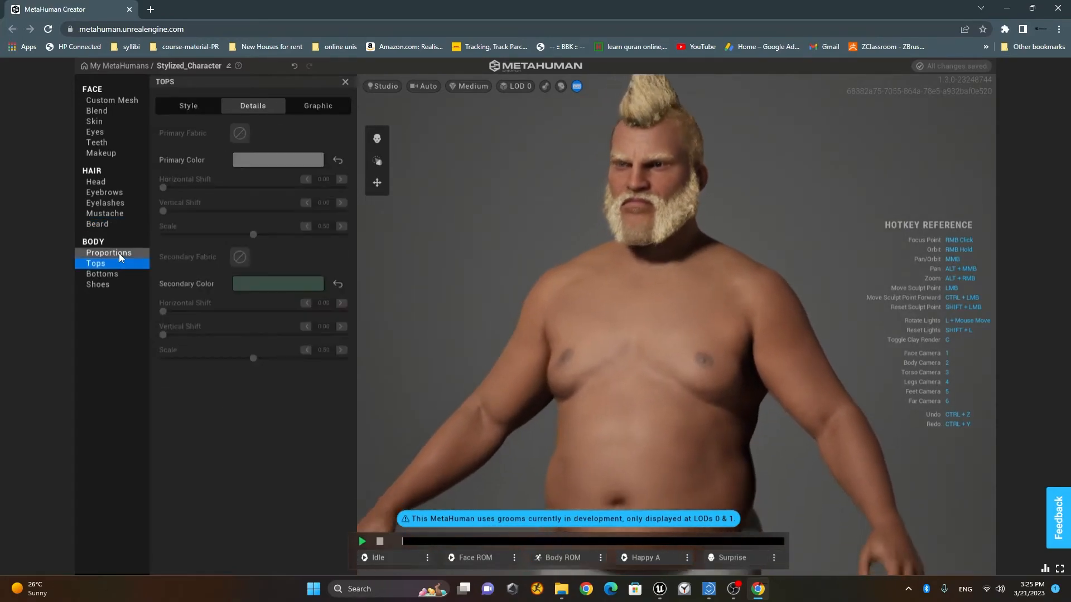
left_click(119, 253)
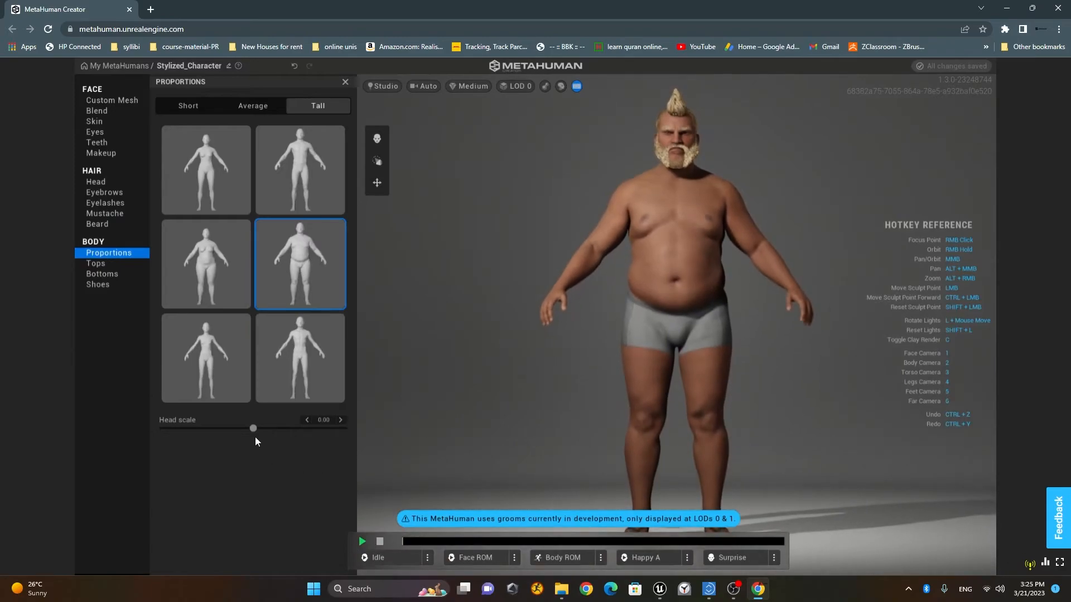
left_click_drag(254, 428, 442, 458)
left_click(326, 428)
Step: Dress the character in the hoodie and add the Glasses graphic to its chest
left_click(96, 263)
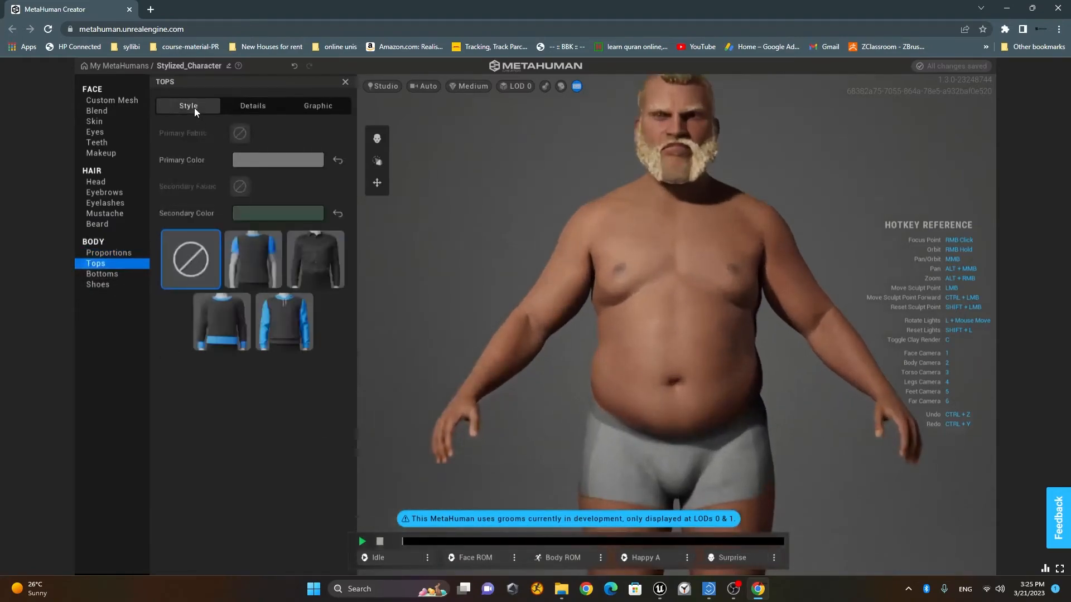
left_click(295, 335)
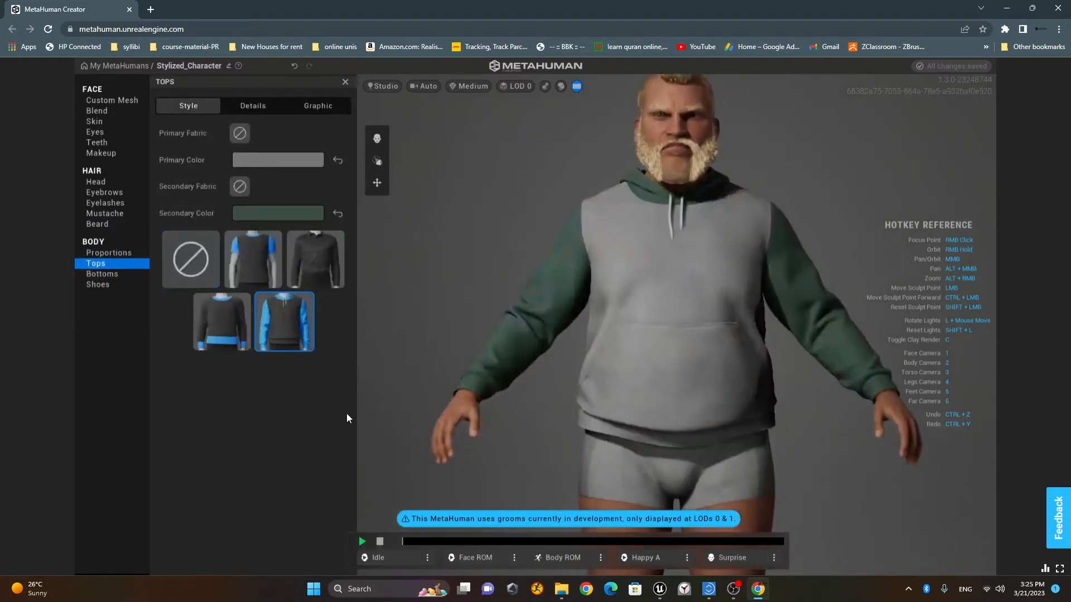
left_click(252, 106)
left_click(319, 106)
left_click(267, 314)
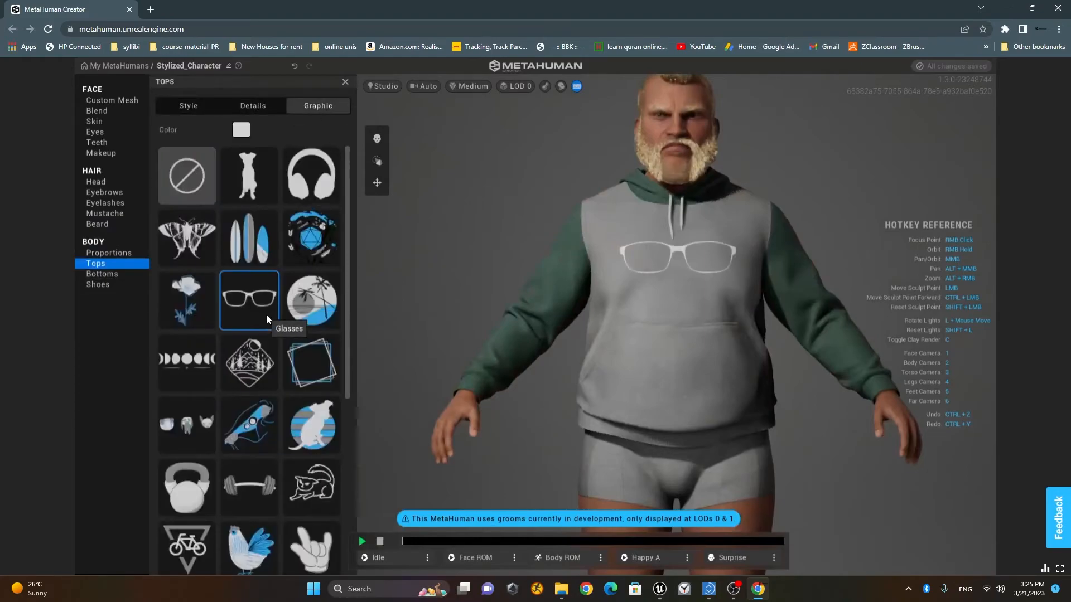
Step: Try the Slacks and the trousers ending the second row, and settle on the jeans at the end of the first row
left_click(121, 274)
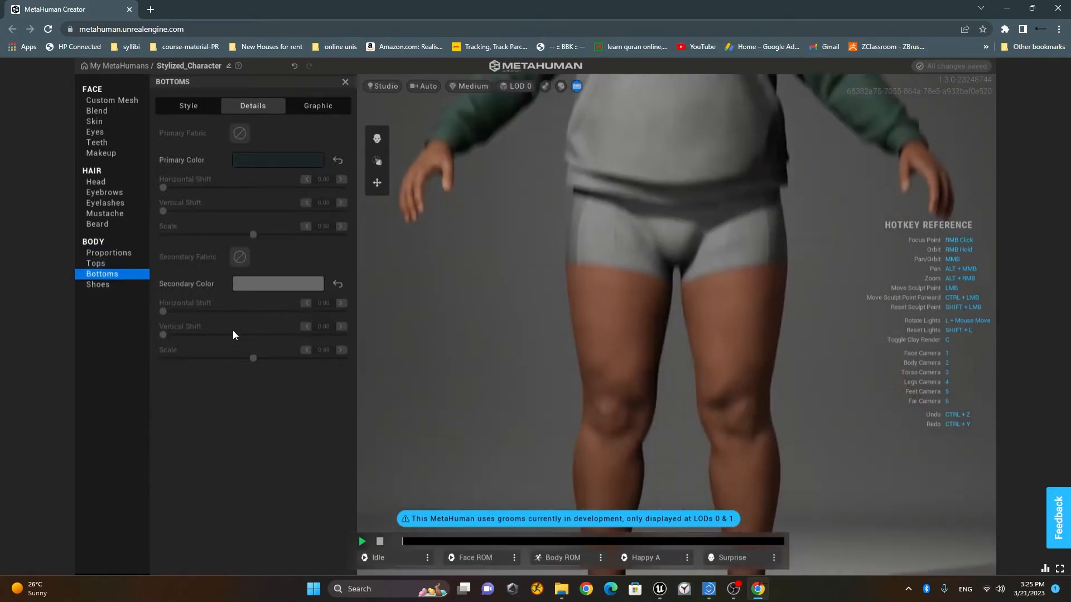
left_click(196, 110)
left_click(223, 384)
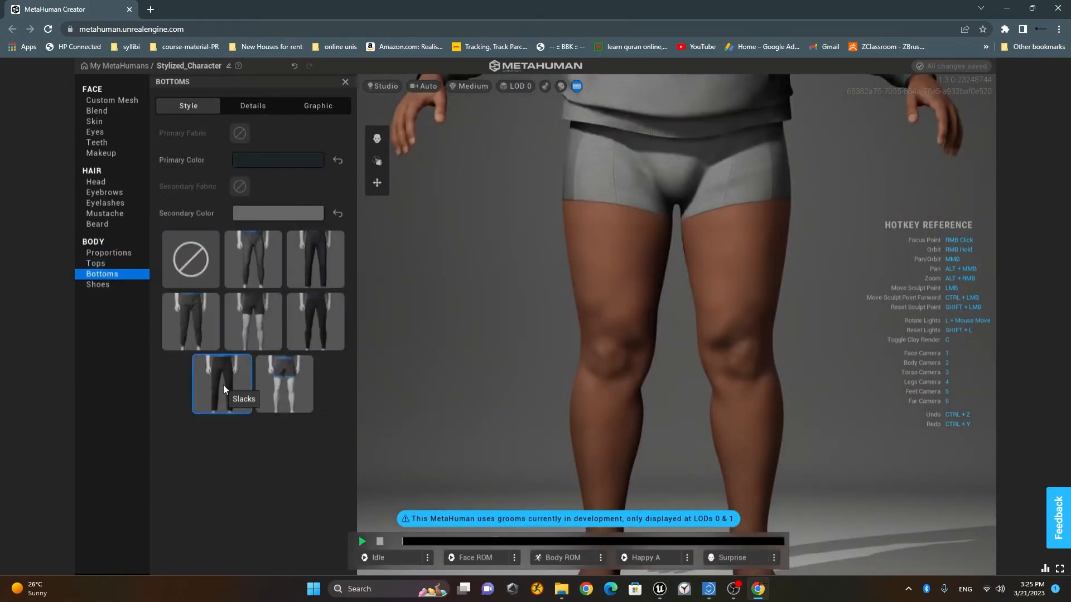
left_click(319, 320)
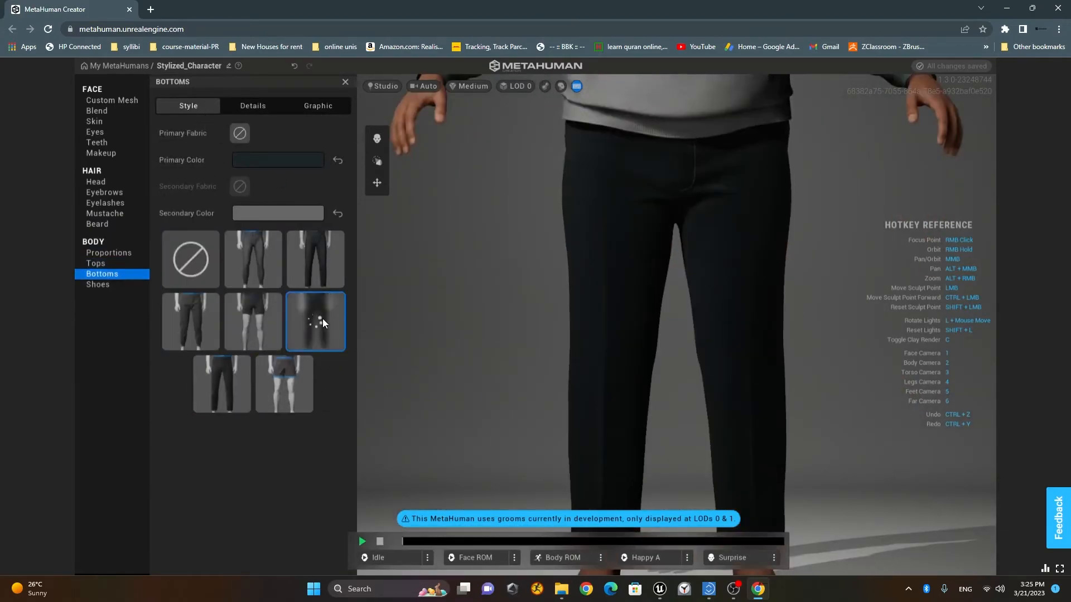
left_click(327, 259)
Step: Set the jeans' primary color to the mid-gray fourth swatch in the first row of the Neutral presets and inspect the outfit
left_click(283, 162)
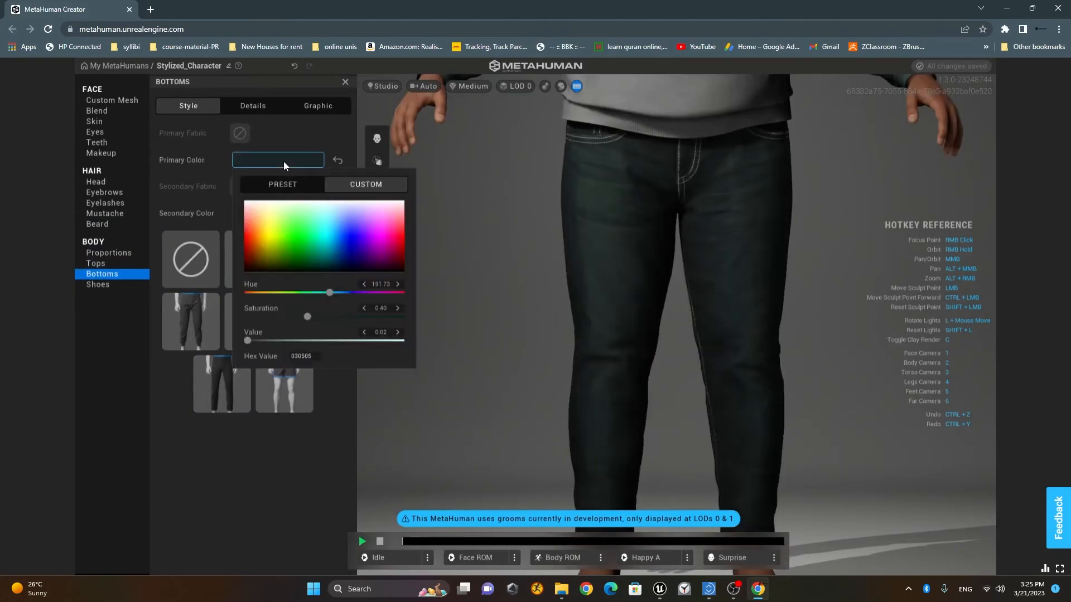
left_click(292, 185)
left_click(340, 230)
left_click(309, 233)
left_click(275, 456)
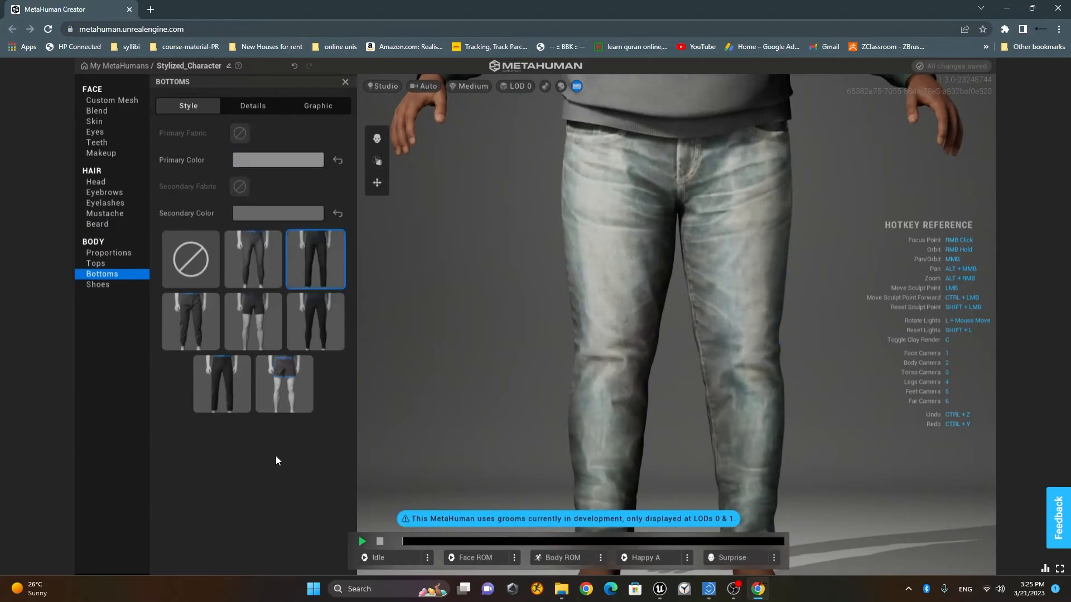
scroll(649, 206, "down", 6)
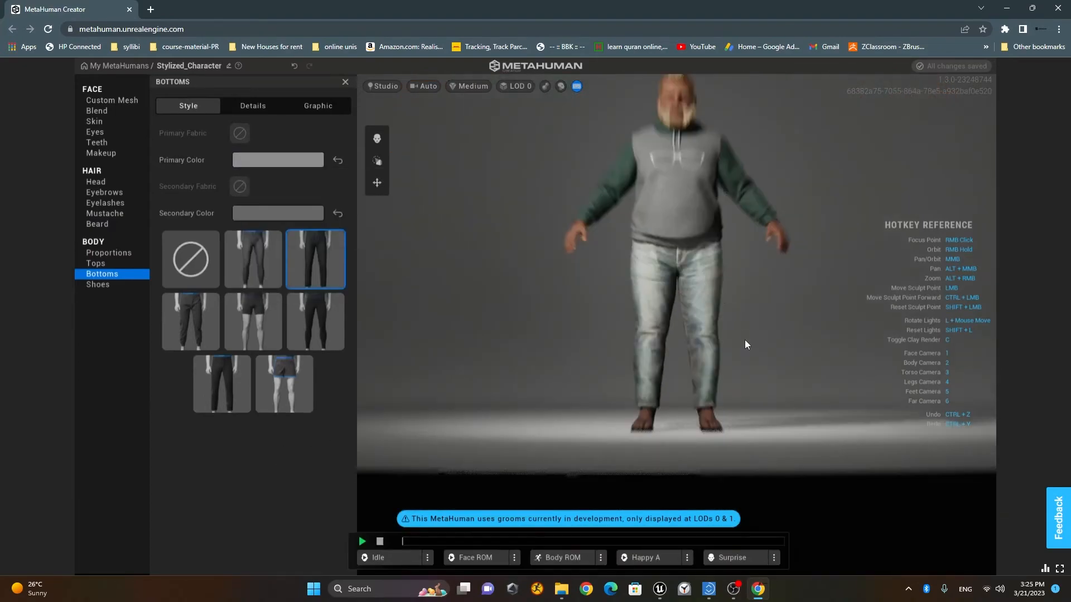
right_click_drag(744, 340, 704, 357)
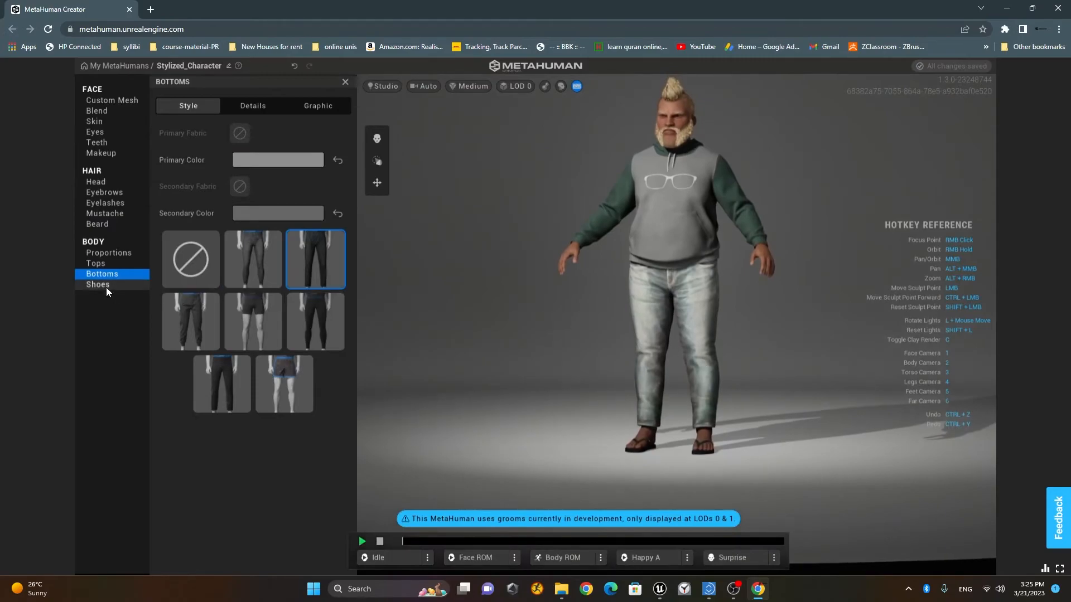
Step: Put the lace-up boots, the last shoe style, on the character
left_click(107, 287)
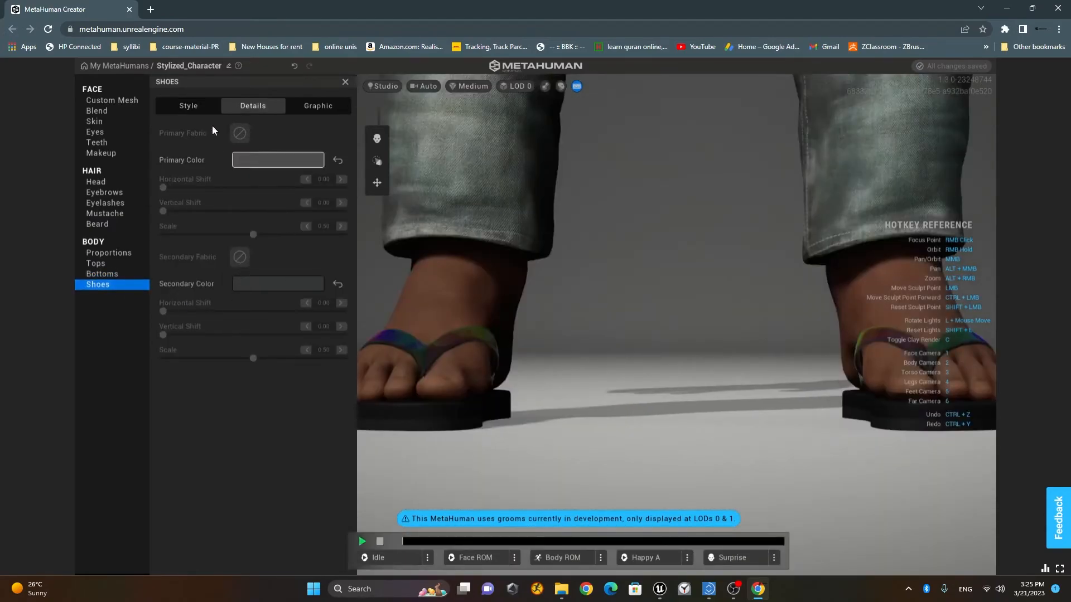
left_click(204, 108)
left_click(255, 373)
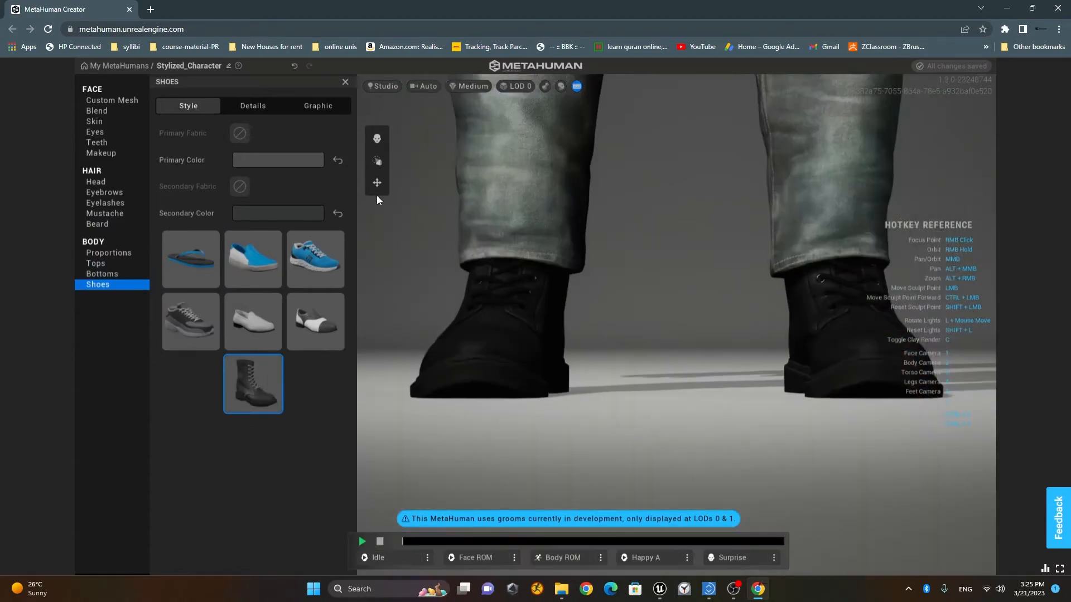
Step: Set the boots' primary color to the orange-tan seventh swatch in the second row of the Neutral presets
left_click(266, 105)
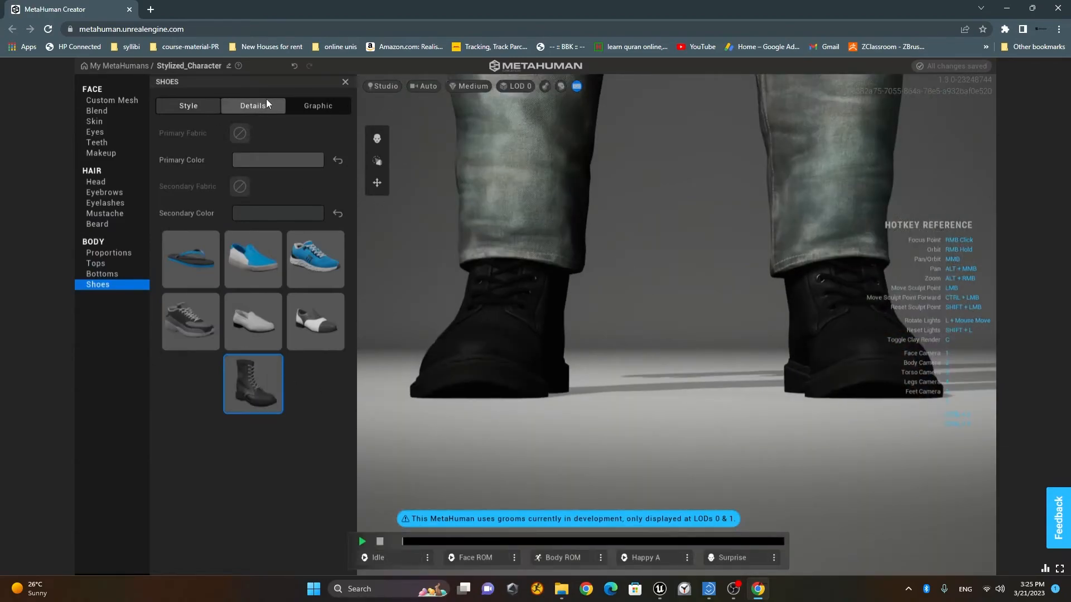
left_click(193, 108)
left_click(280, 163)
left_click(274, 185)
left_click(358, 266)
left_click(358, 250)
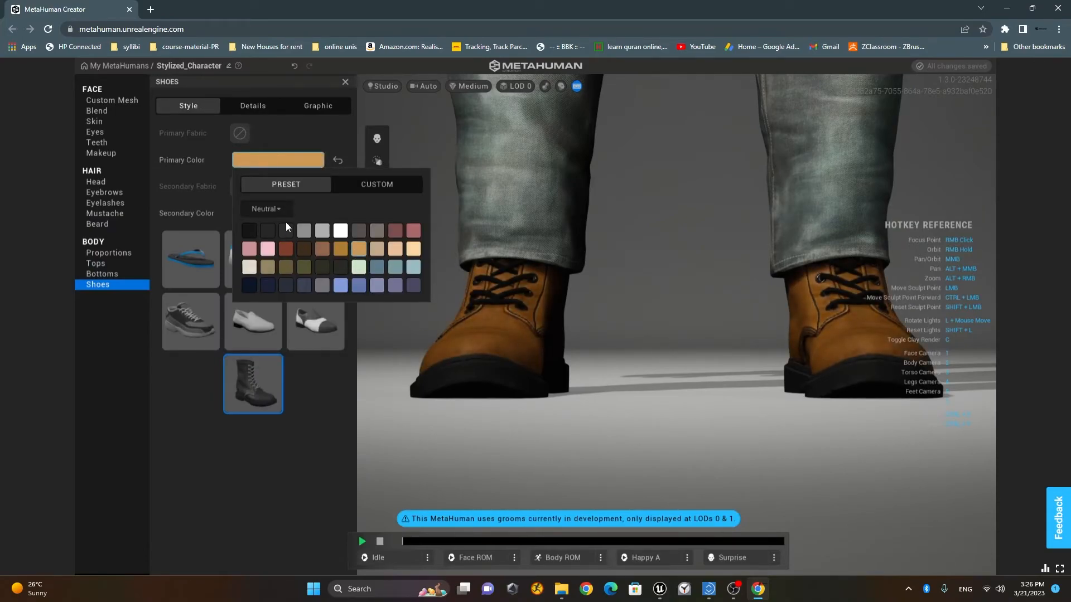
left_click(195, 183)
Step: Try the rust, muted purple, dark gray and light gray Neutral presets as the boots' secondary color
left_click(279, 212)
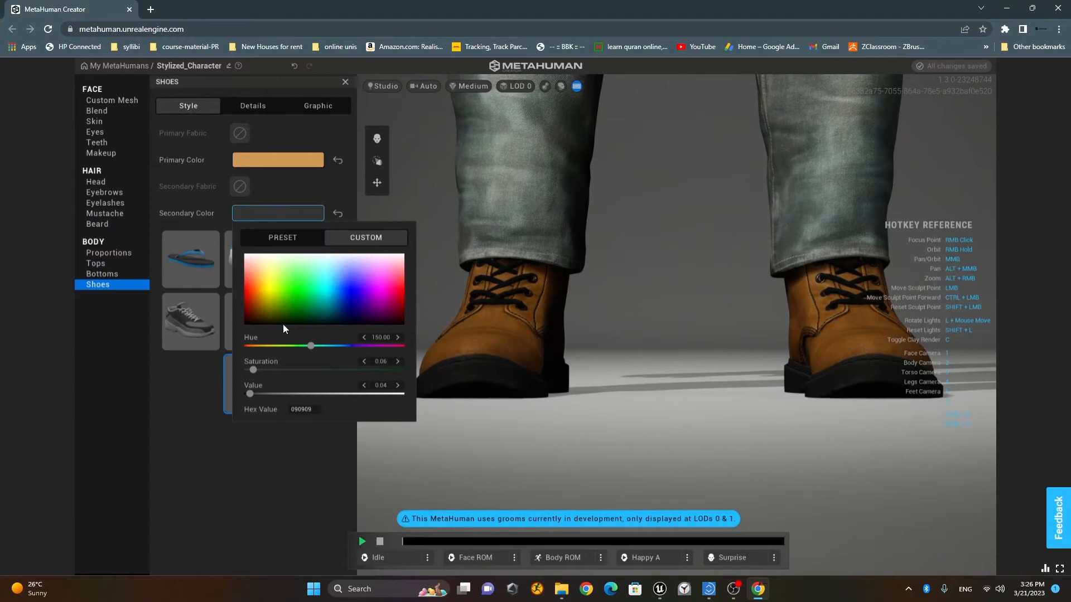
left_click(284, 236)
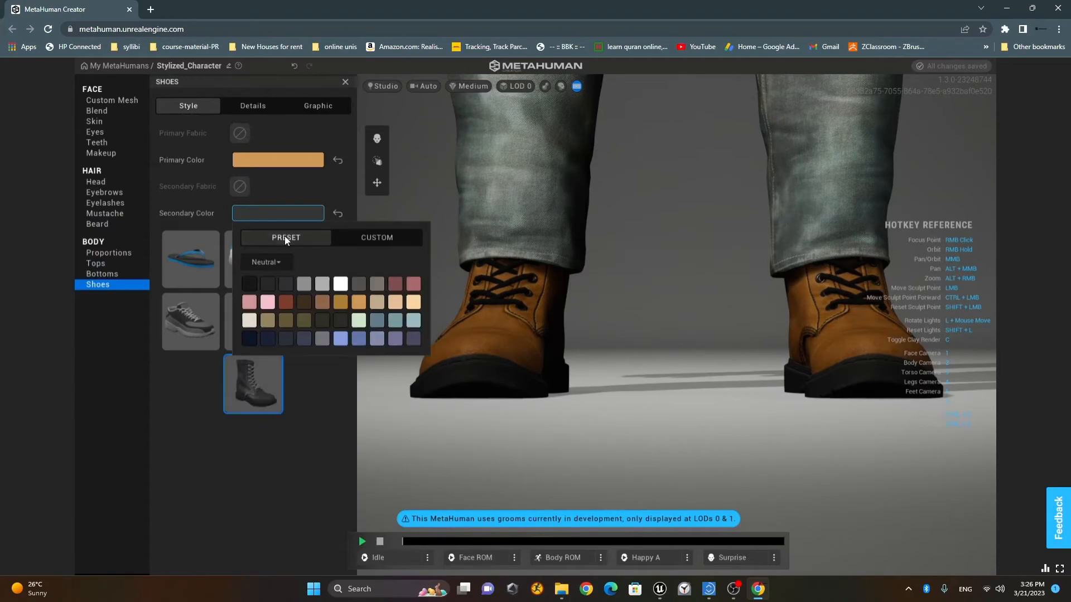
left_click(286, 302)
left_click(401, 339)
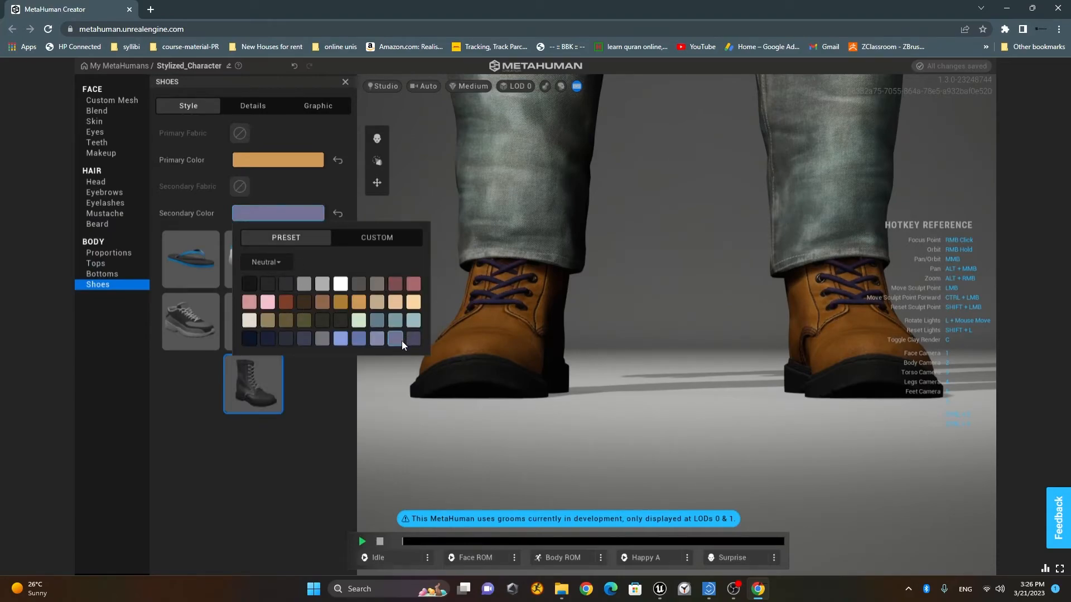
left_click(362, 287)
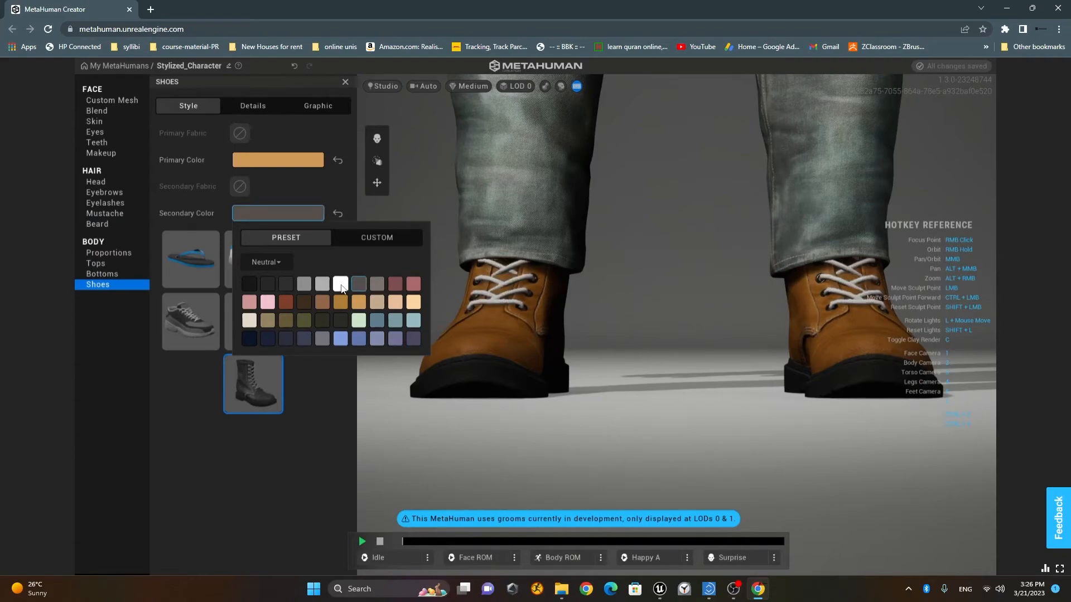
left_click(322, 286)
left_click(321, 287)
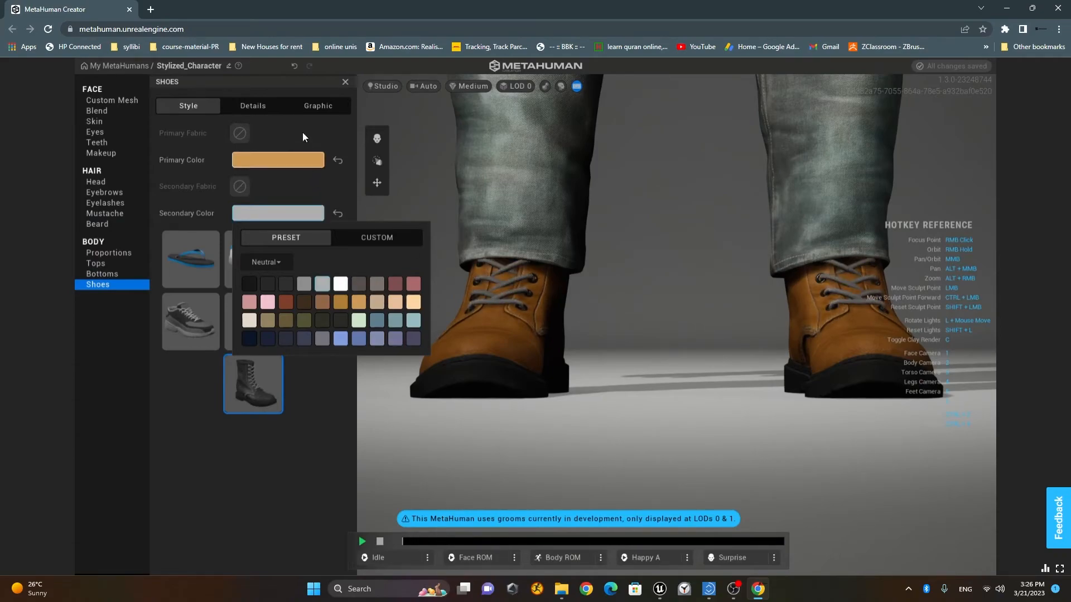
Step: Set the boots' secondary color to the pale peach last swatch in the second Neutral row and inspect the full figure
left_click(260, 108)
left_click(273, 286)
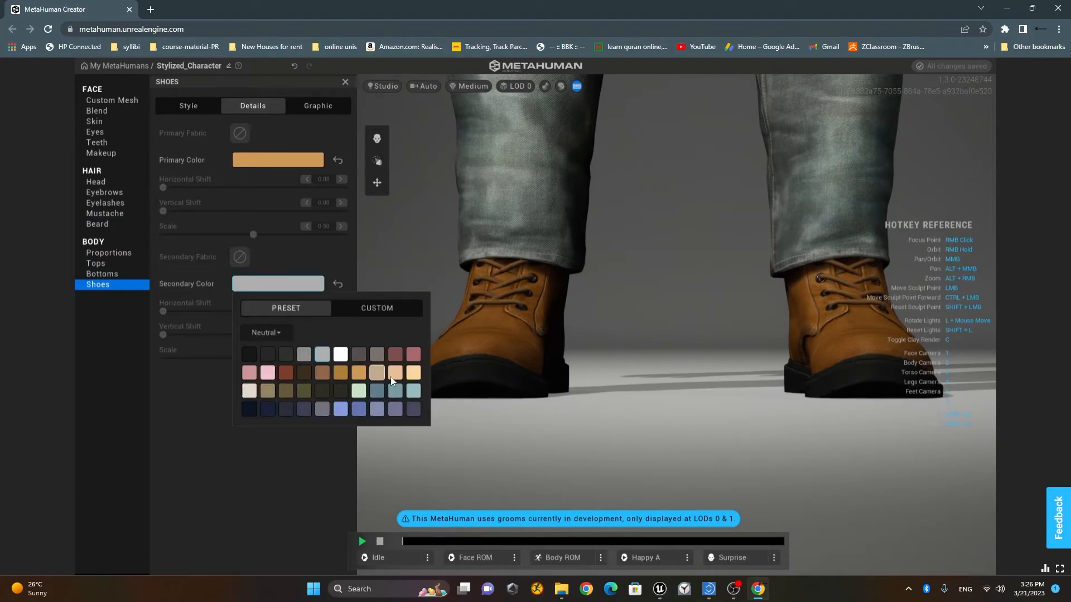
left_click(414, 374)
left_click(640, 372)
right_click_drag(658, 340, 633, 193, "alt")
middle_click_drag(644, 210, 670, 324, "alt")
scroll(640, 300, "down", 5)
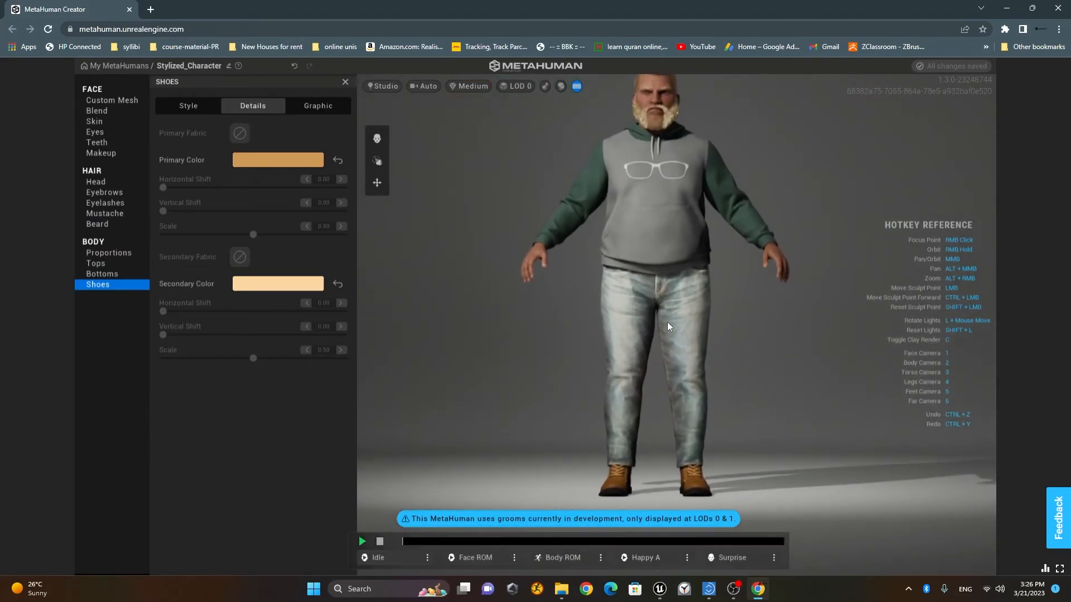
right_click_drag(521, 321, 708, 438)
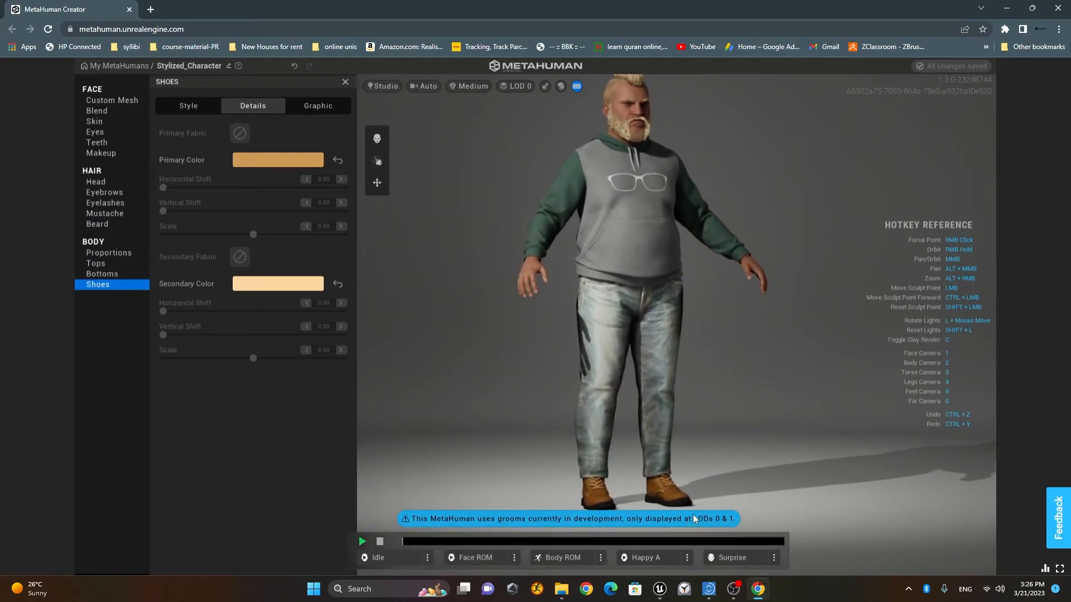
Step: Preview the character with Always Use Hair Cards enabled, and turn that option back off
left_click(525, 87)
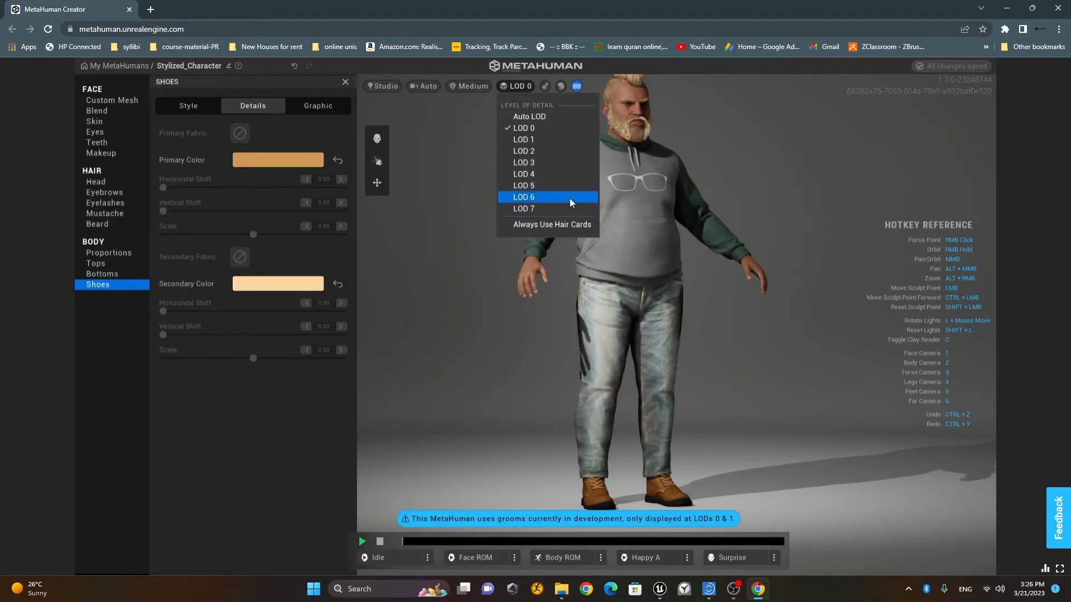
left_click(554, 226)
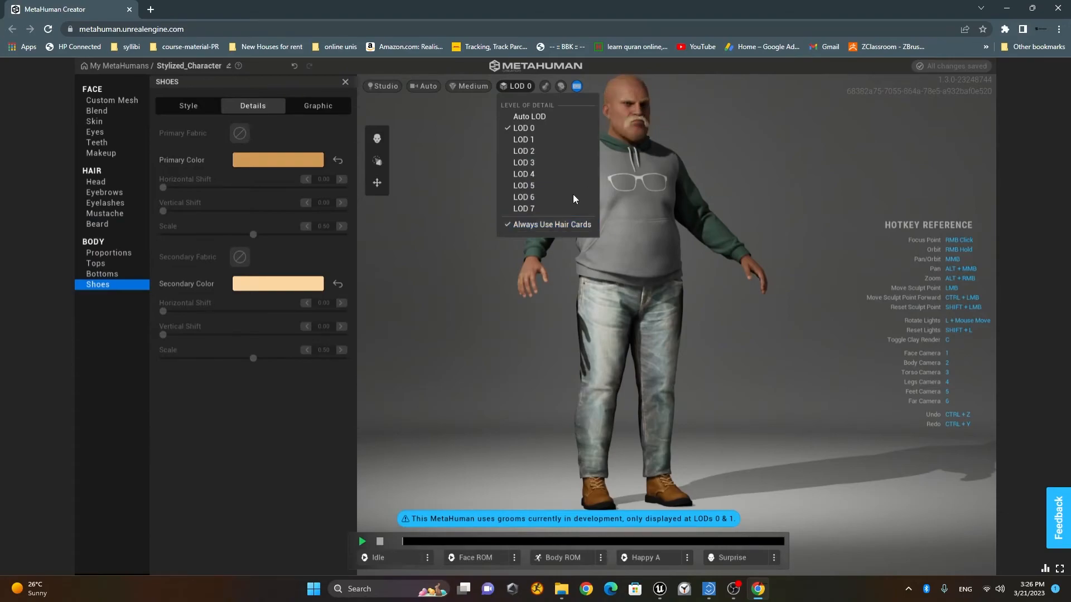
left_click(561, 228)
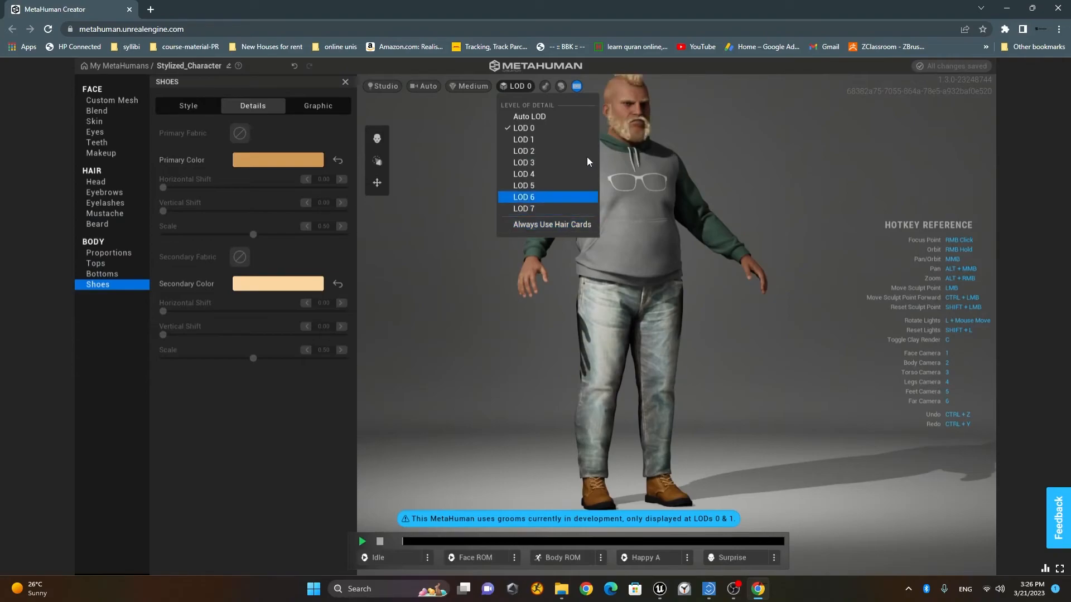
Step: Preview the character at LOD 7, LOD 2 and LOD 1, and return it to LOD 0
left_click(552, 210)
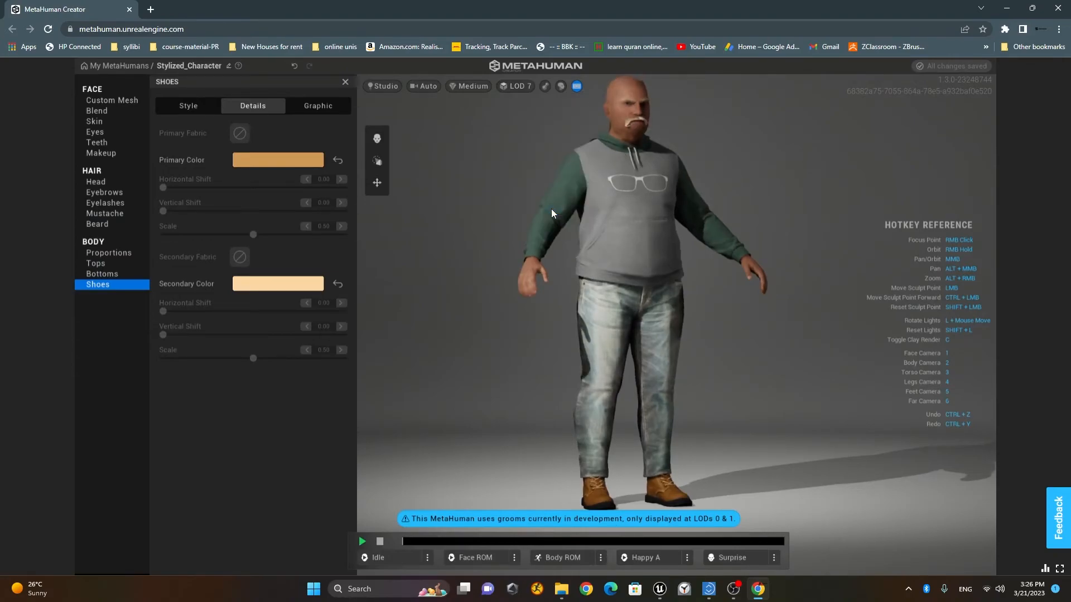
left_click(514, 87)
left_click(541, 152)
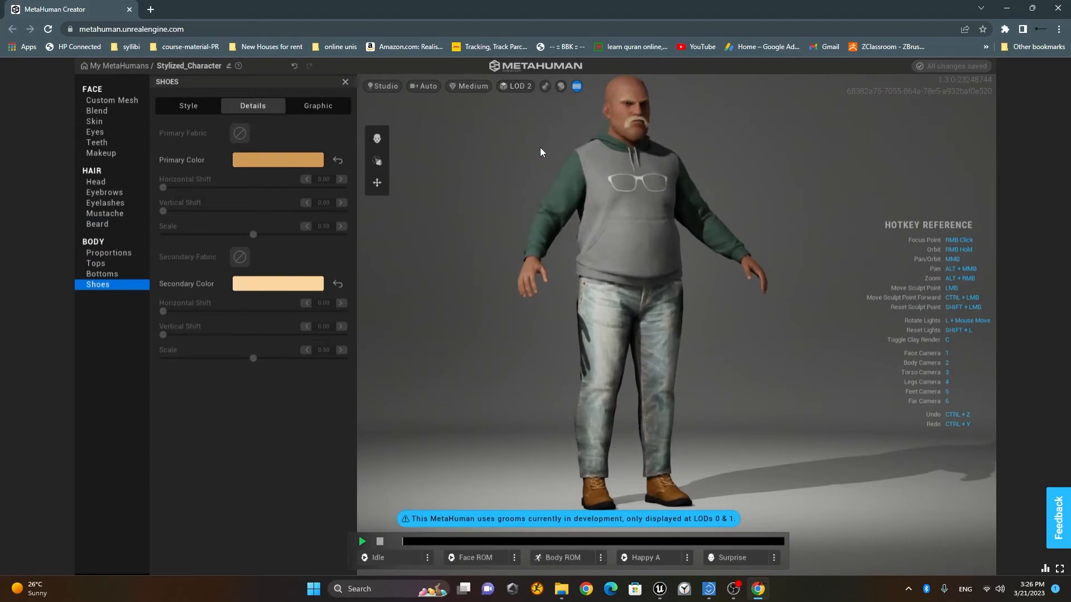
left_click(514, 87)
left_click(539, 142)
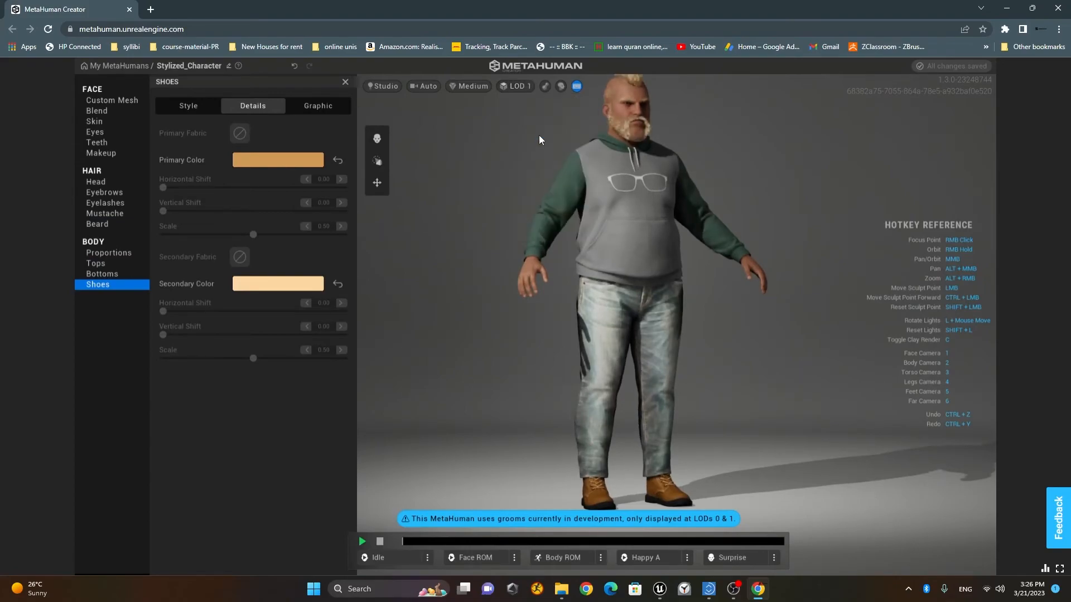
left_click(517, 87)
left_click(535, 132)
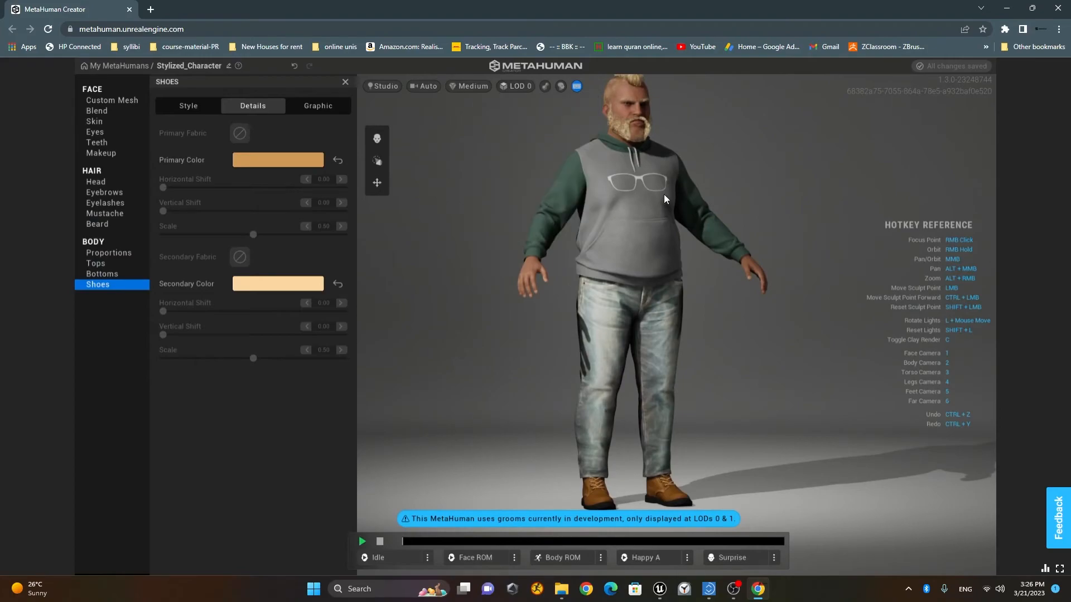
Step: Return to the My MetaHumans list and close MetaHuman Creator, agreeing to leave the site
left_click(120, 66)
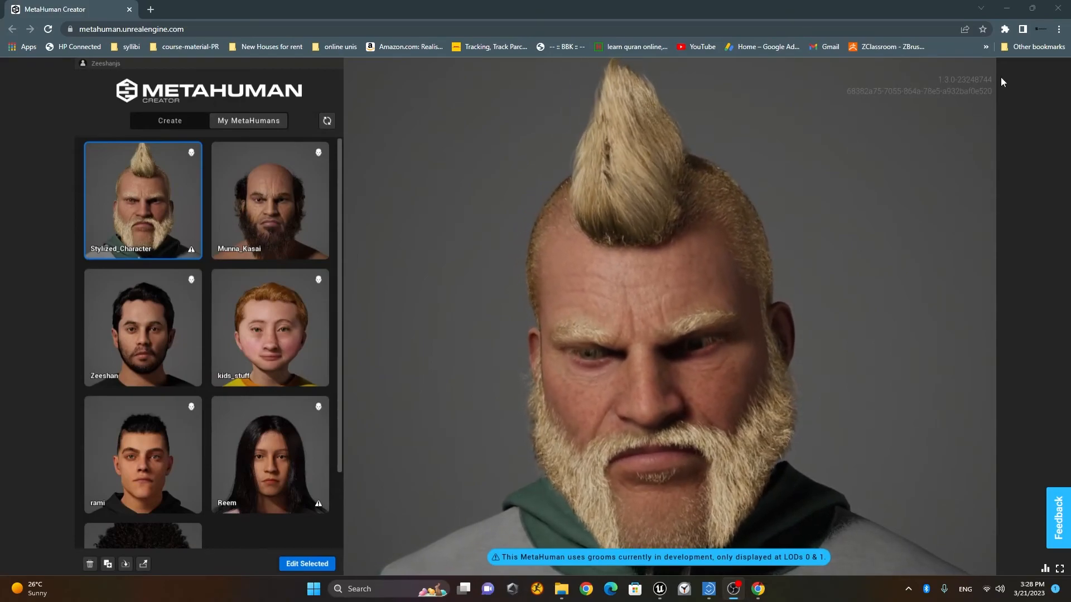
left_click(1057, 10)
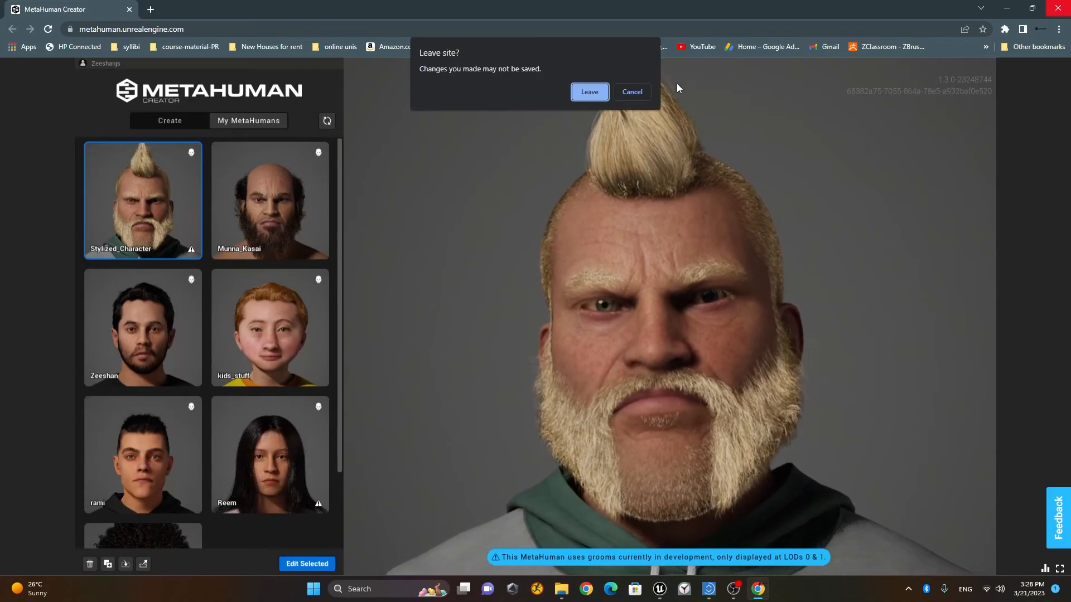
left_click(589, 92)
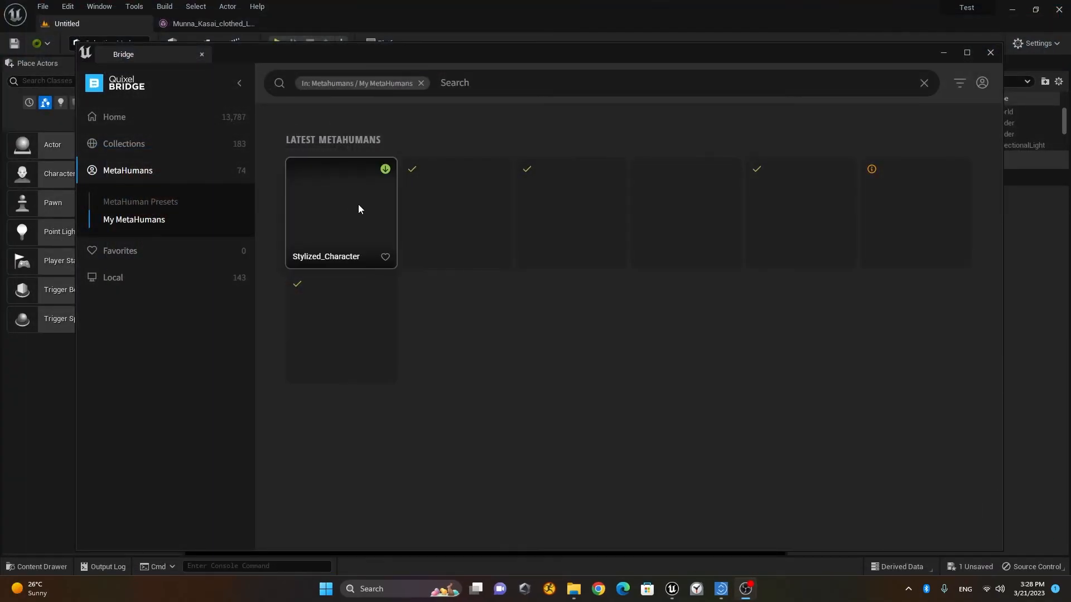
Step: Open the details of Stylized_Character under My MetaHumans in Quixel Bridge
left_click(346, 197)
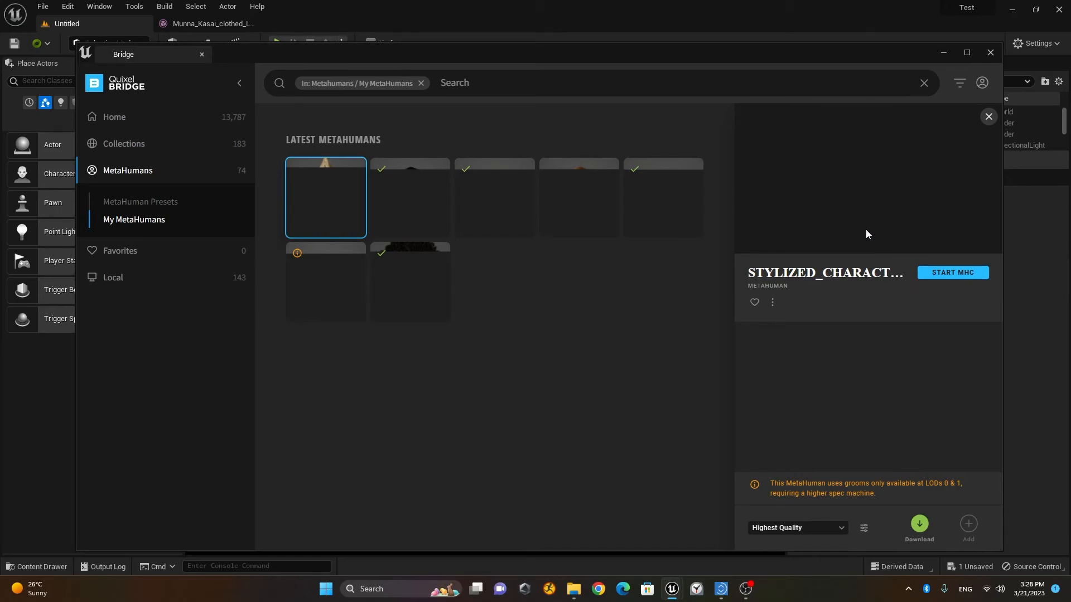
left_click_drag(818, 58, 780, 57)
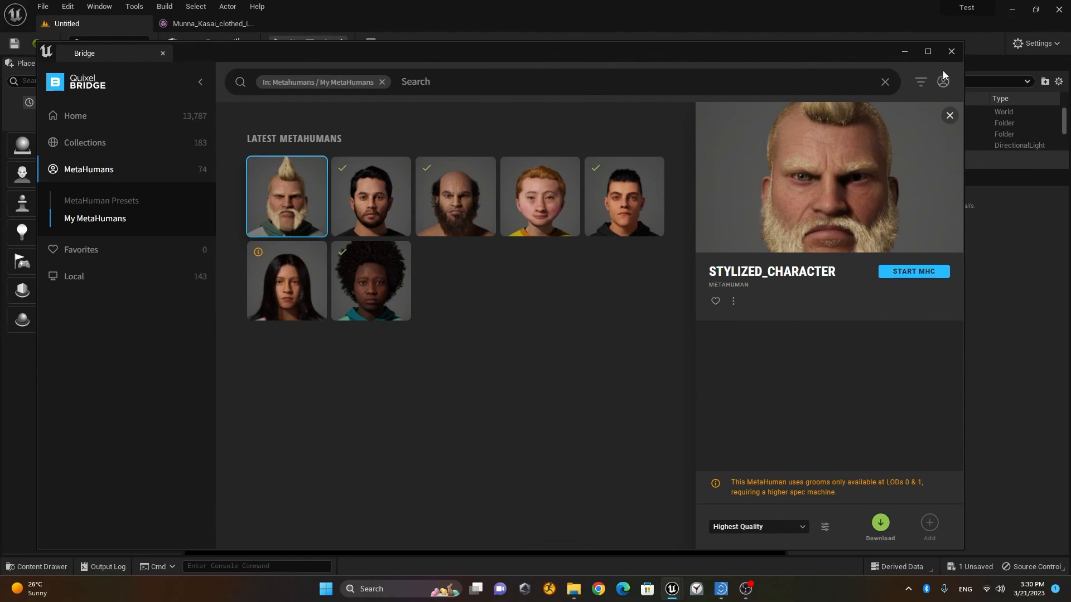
Step: Close Bridge and open the project's content browser in Unreal Engine
left_click(951, 52)
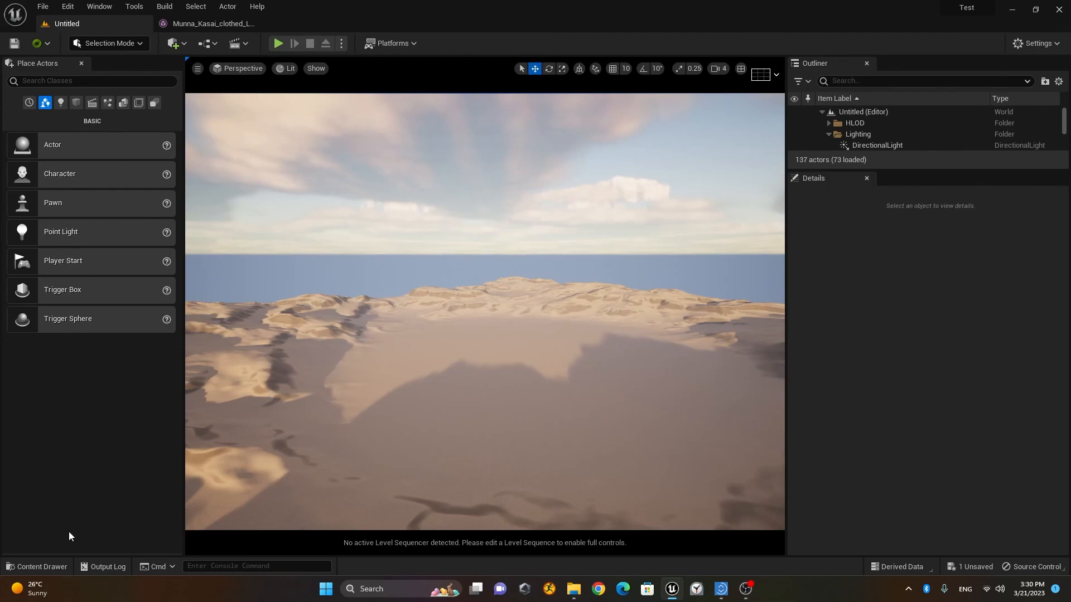
left_click(34, 570)
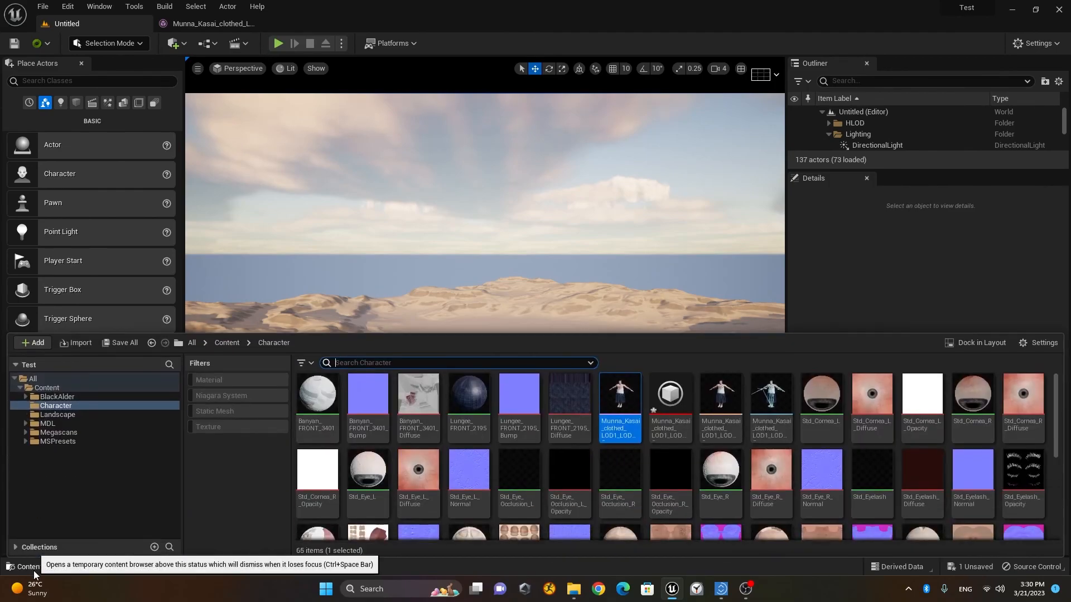